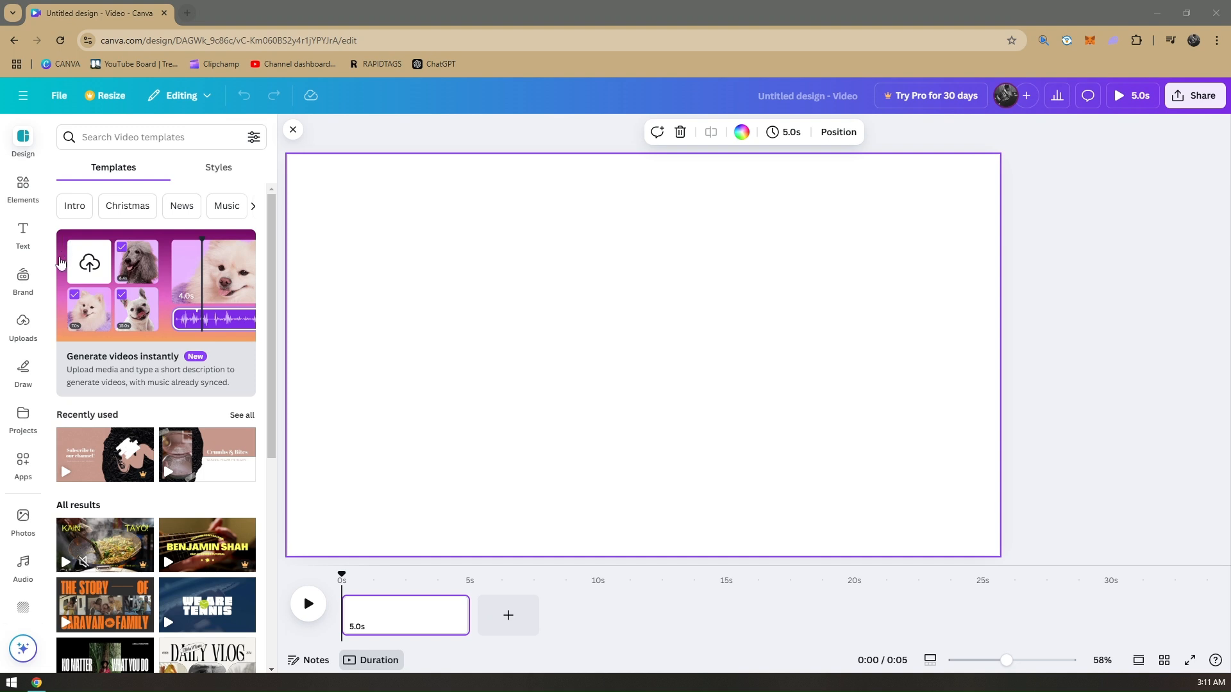
- Add the uploaded island beach photo without text to the page and set it as the background
click(23, 186)
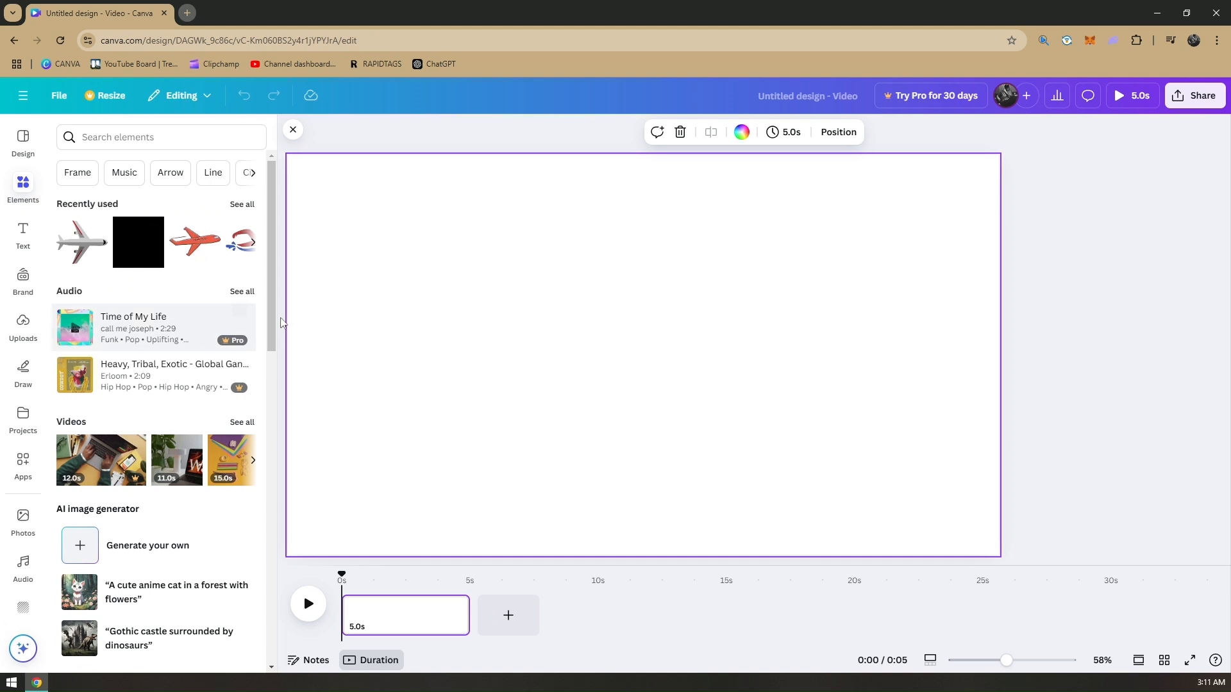
click(23, 324)
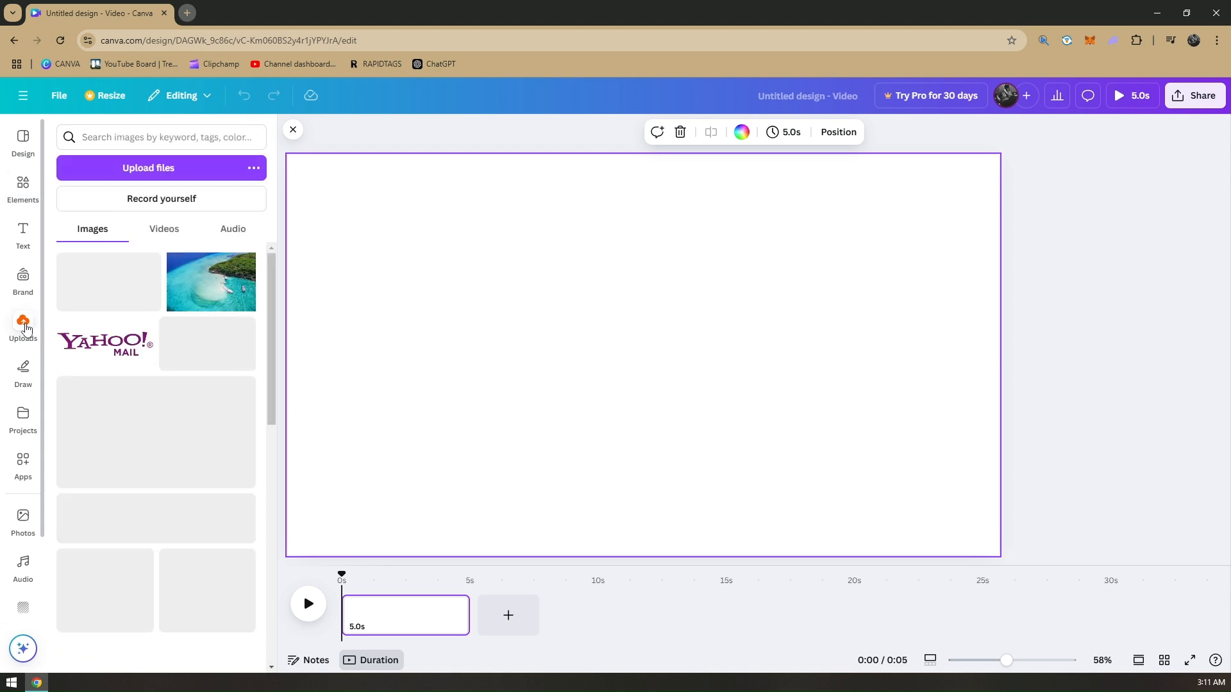
click(205, 292)
drag(591, 331, 602, 363)
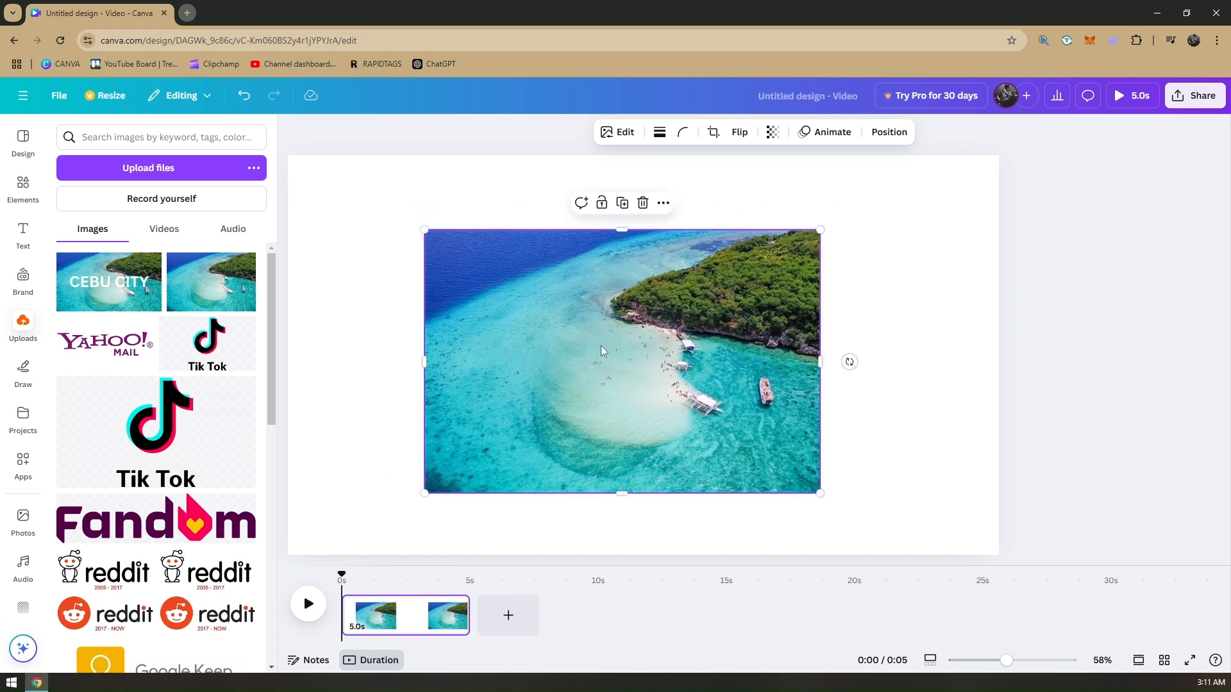
drag(603, 346, 581, 345)
right_click(577, 333)
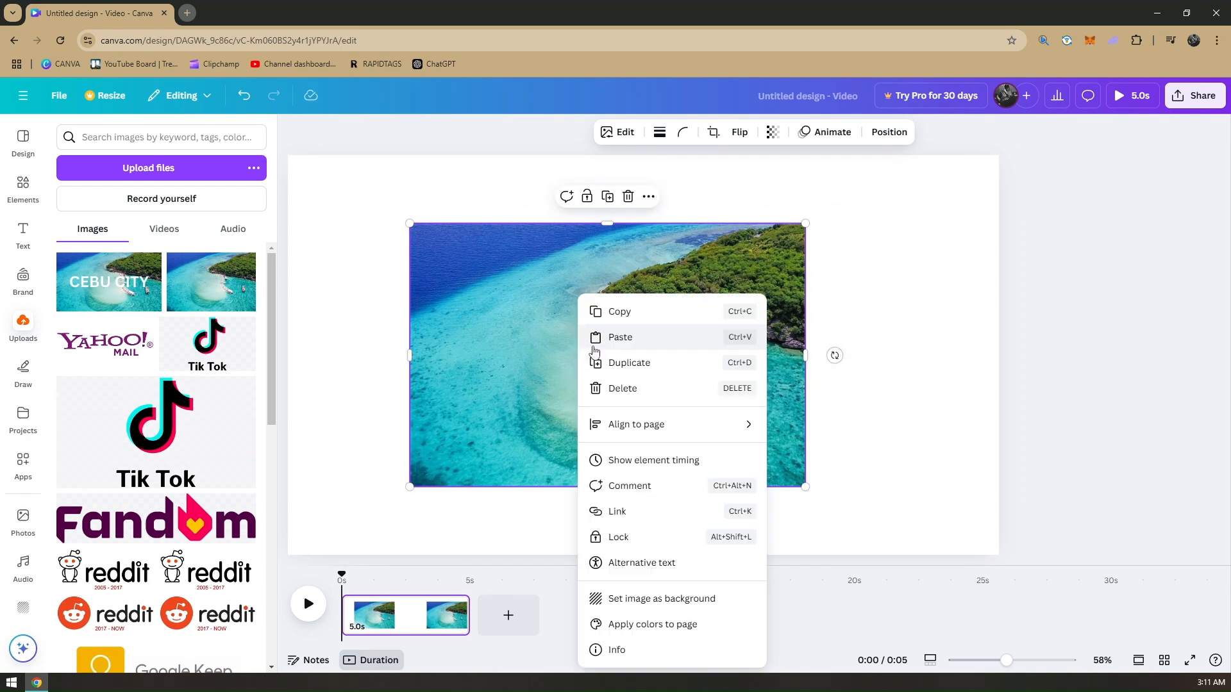
click(651, 602)
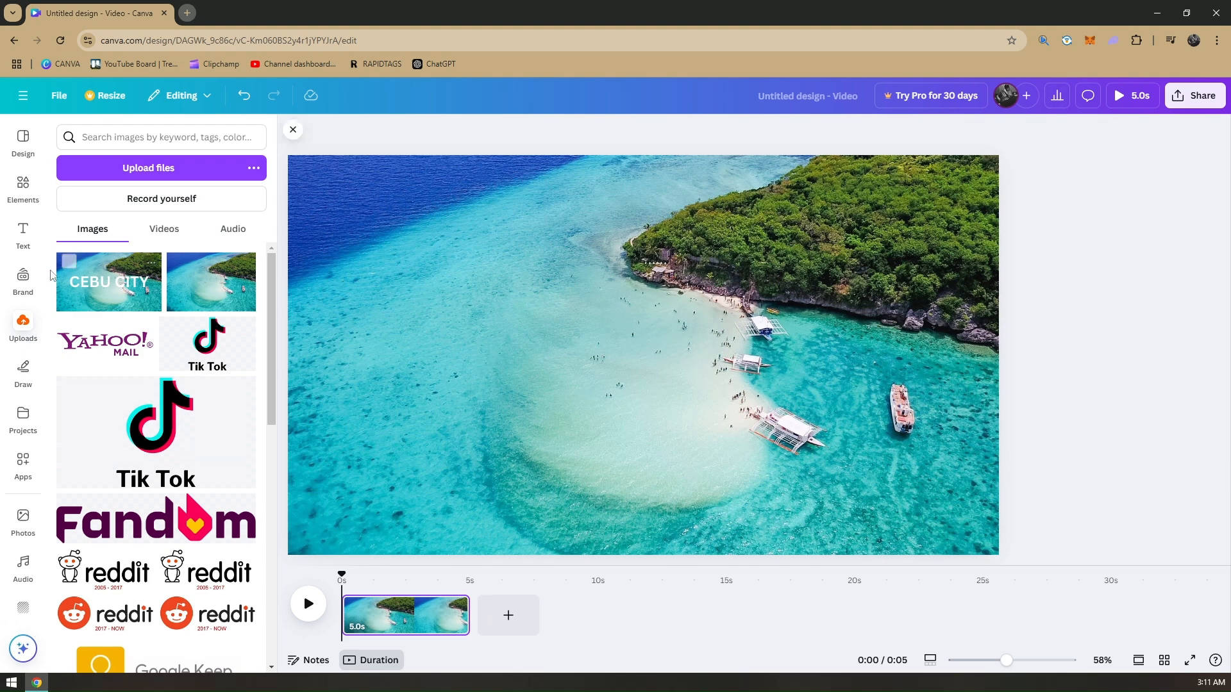
- Add a heading reading "CEBU CITY" over the background photo
click(23, 239)
click(136, 314)
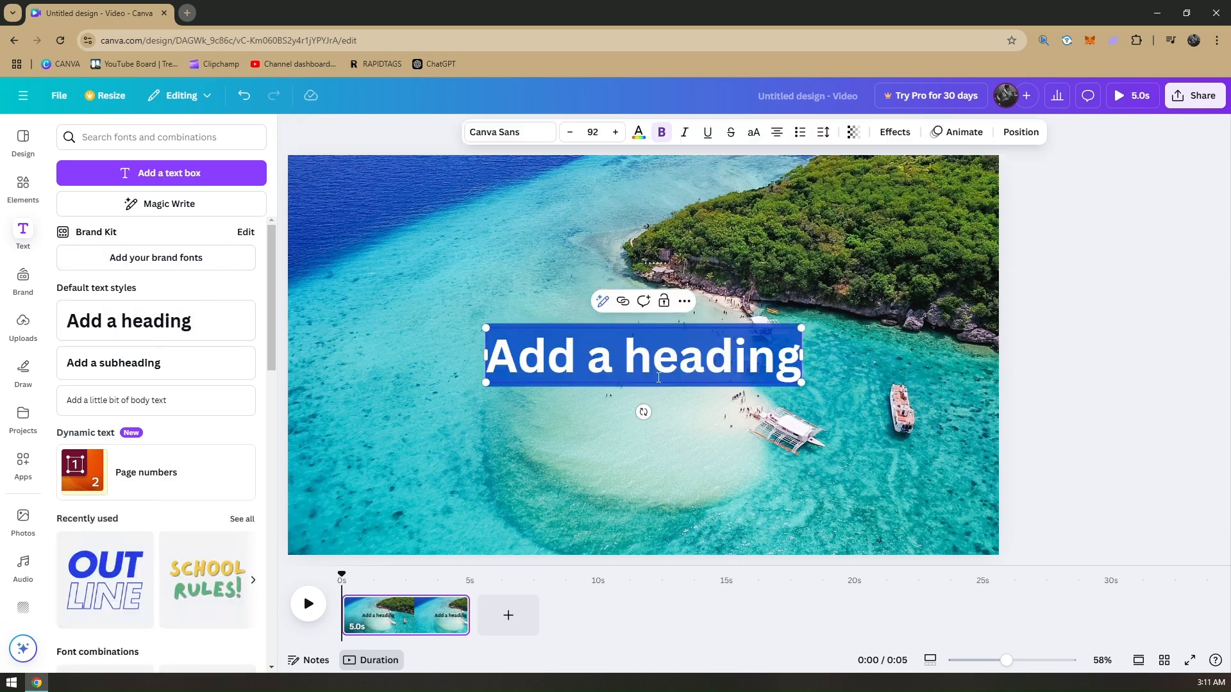
text(CEBU CITY)
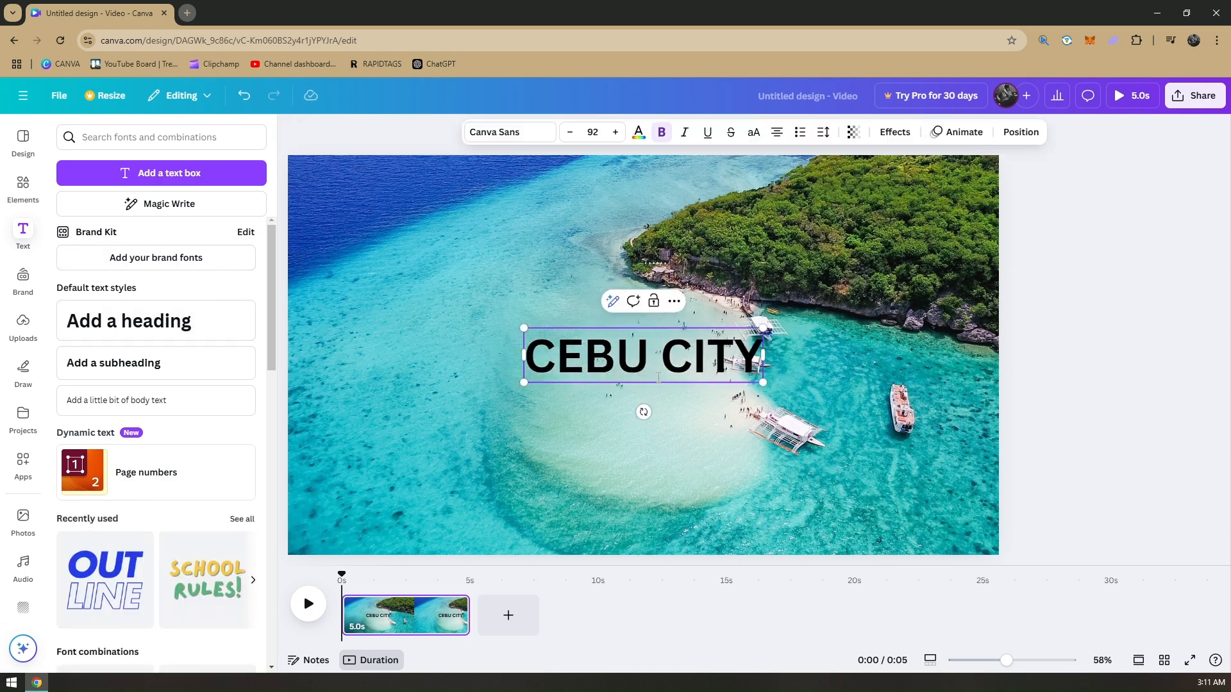
click(552, 293)
- Enlarge the "CEBU CITY" heading to font size 208 and center it on the page
click(555, 349)
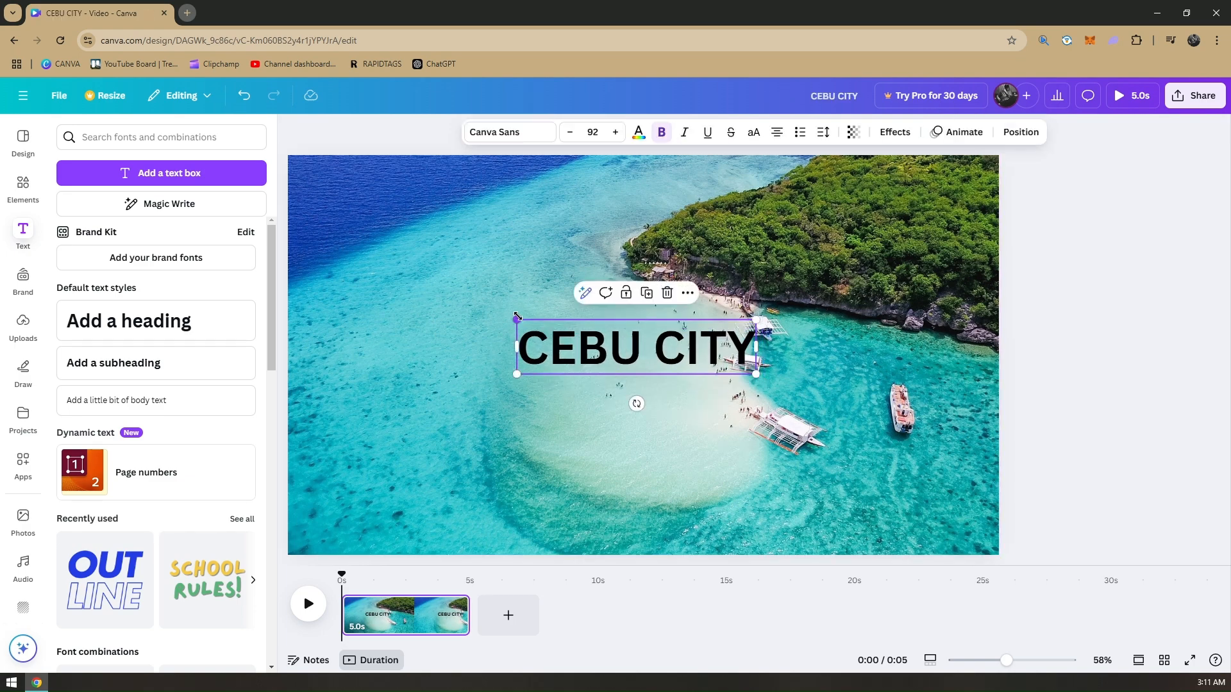
drag(522, 325, 396, 232)
drag(762, 381, 924, 418)
drag(763, 352, 757, 348)
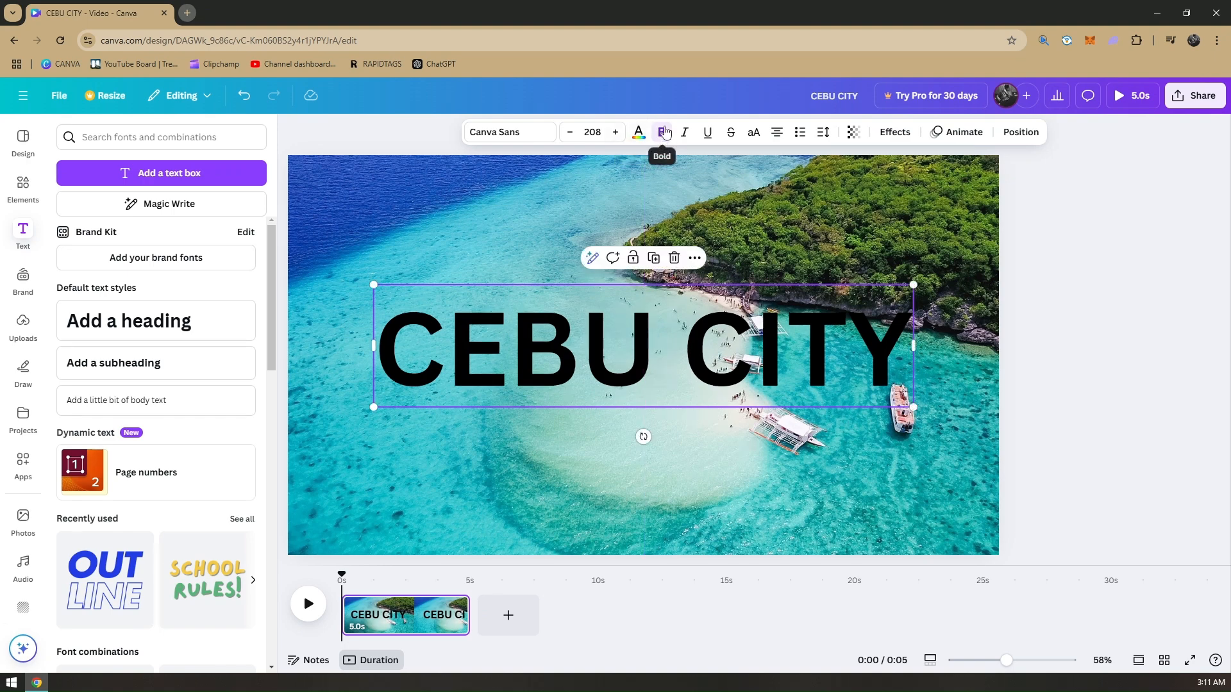
- Change the "CEBU CITY" heading's text color to white
click(639, 133)
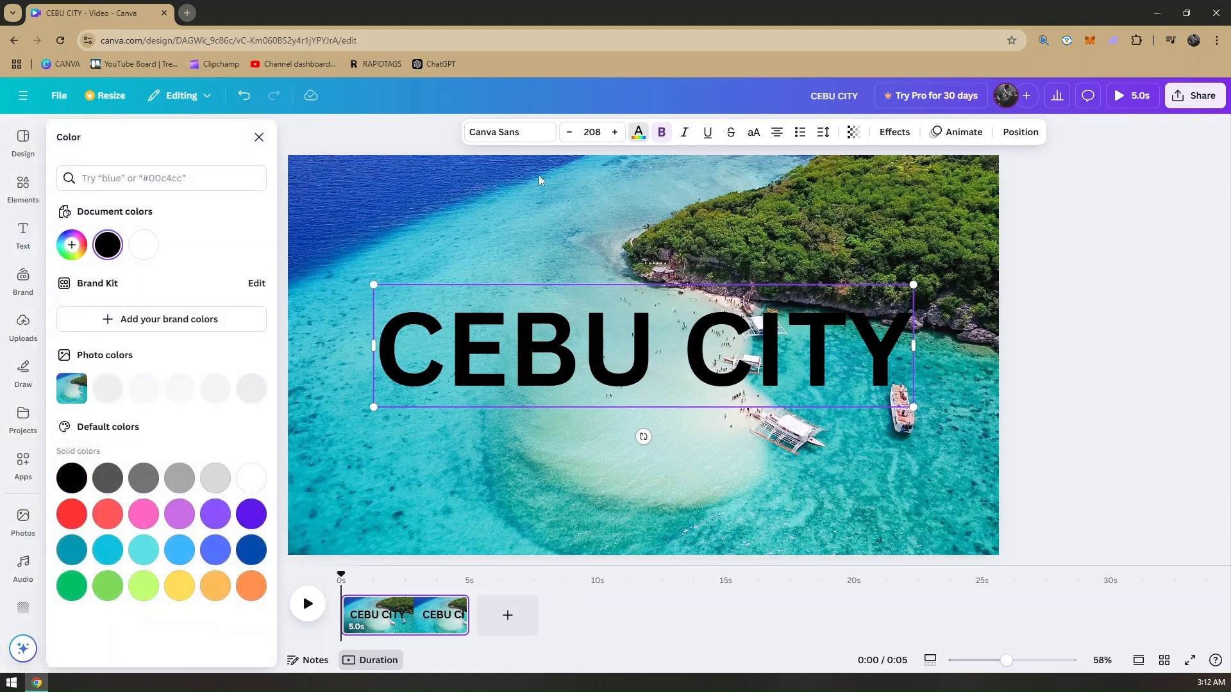
click(143, 245)
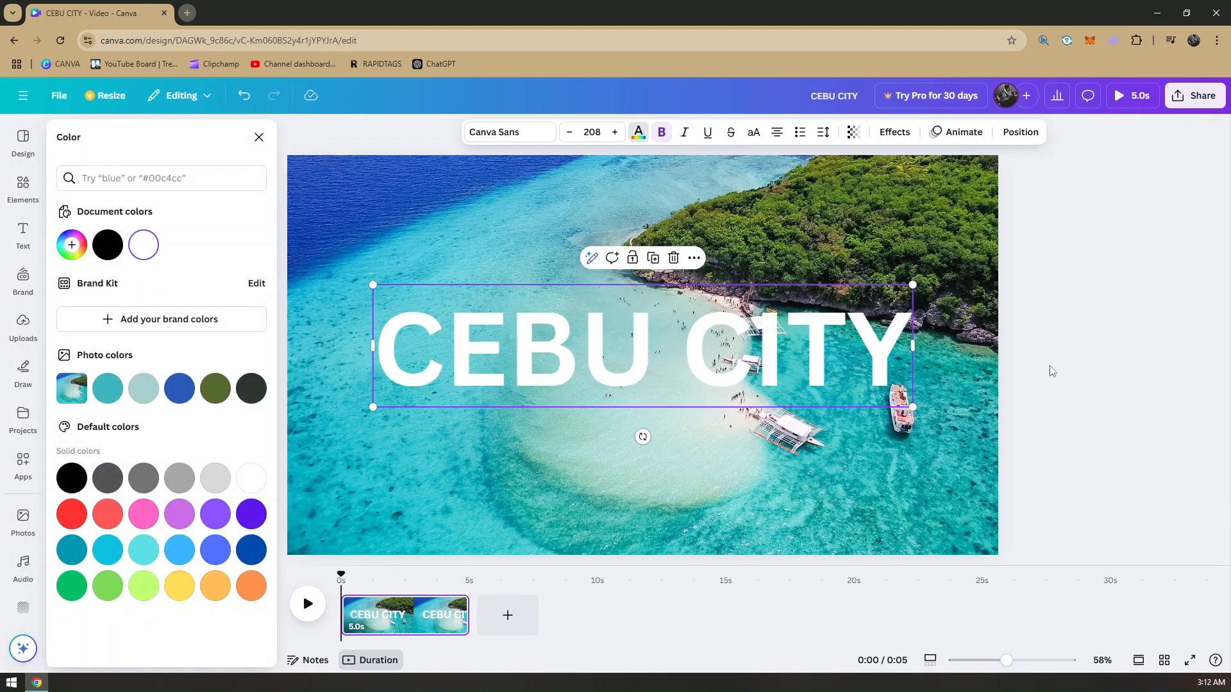
click(753, 346)
click(1083, 348)
click(791, 307)
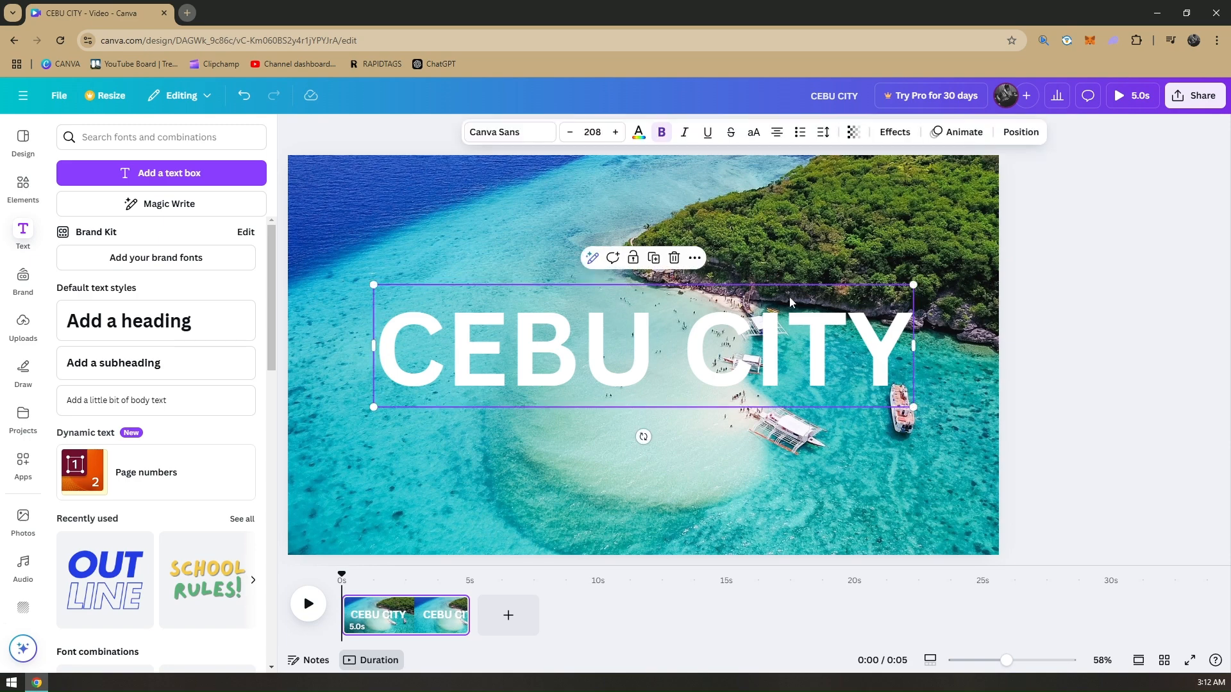
- Set the "CEBU CITY" heading's font to Celandine and nudge the text slightly left of the page center
click(516, 134)
scroll(122, 383, down, 4)
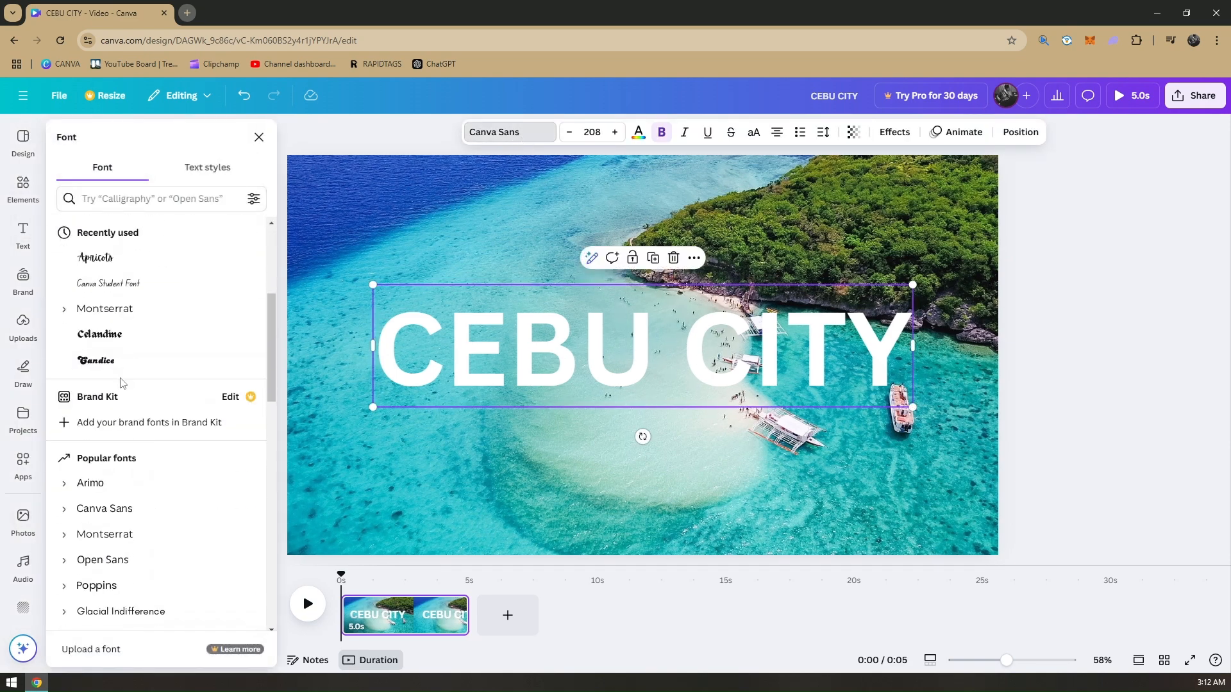
scroll(118, 398, up, 1)
click(116, 401)
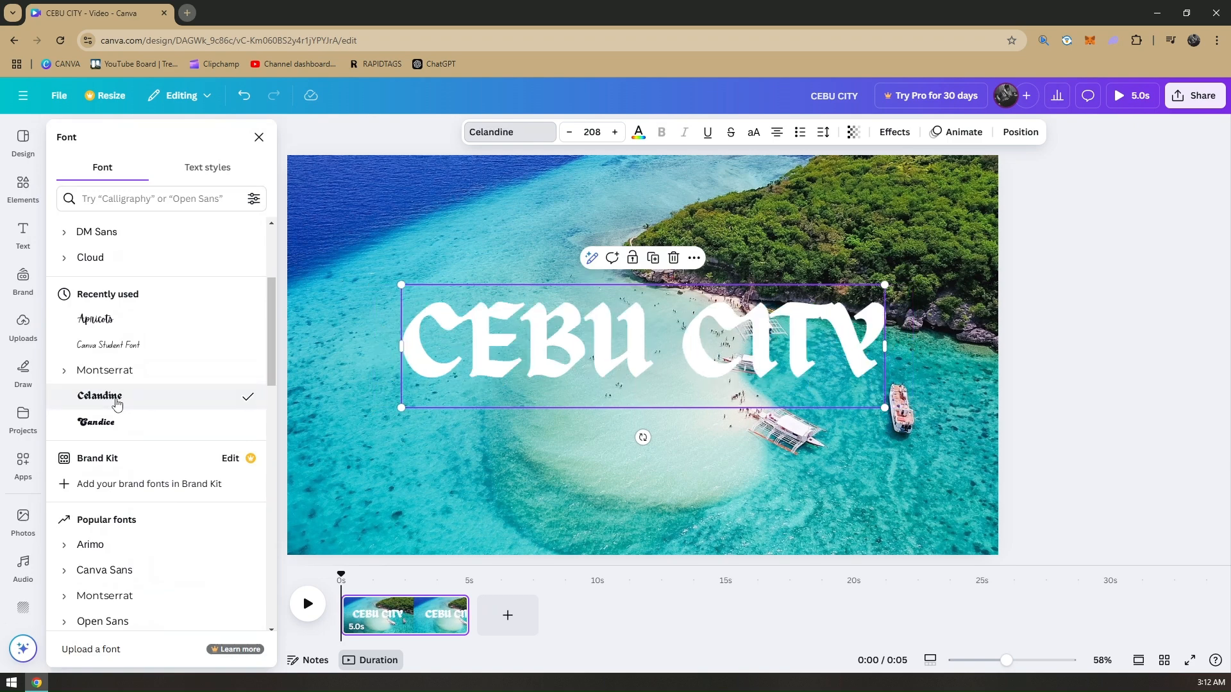
click(1048, 355)
click(742, 375)
click(1113, 357)
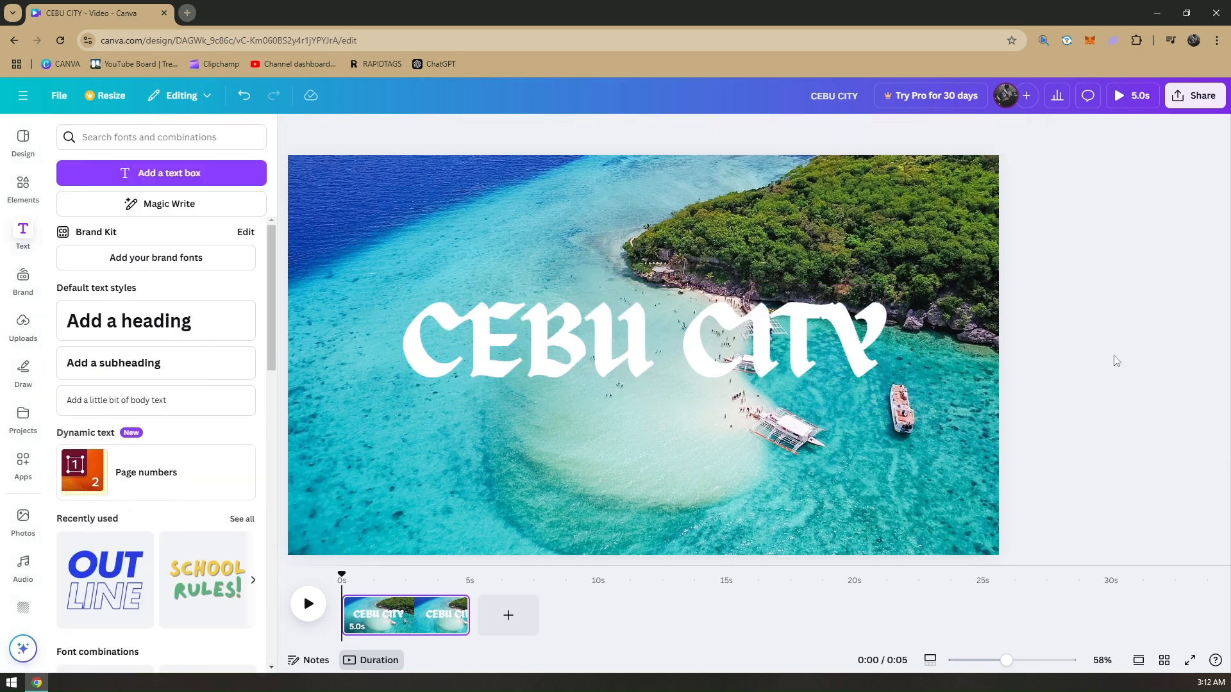
drag(811, 352, 798, 351)
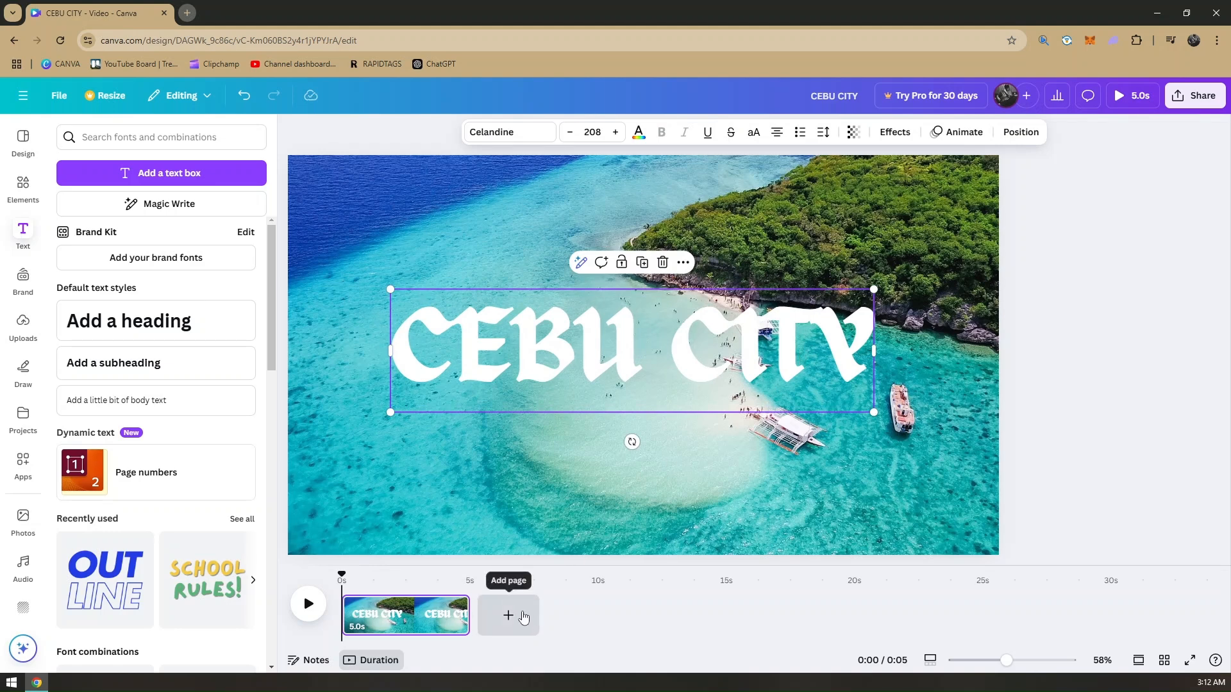
- Add a second page and place a square shape from the elements library on it
click(523, 616)
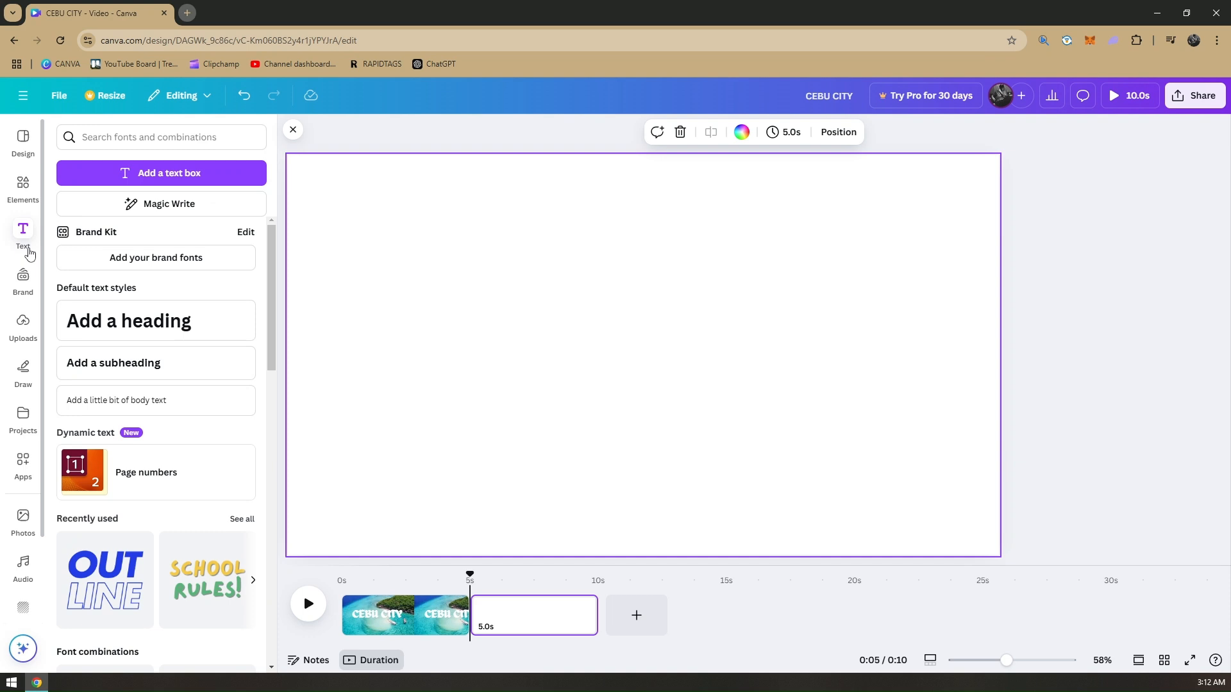
click(24, 192)
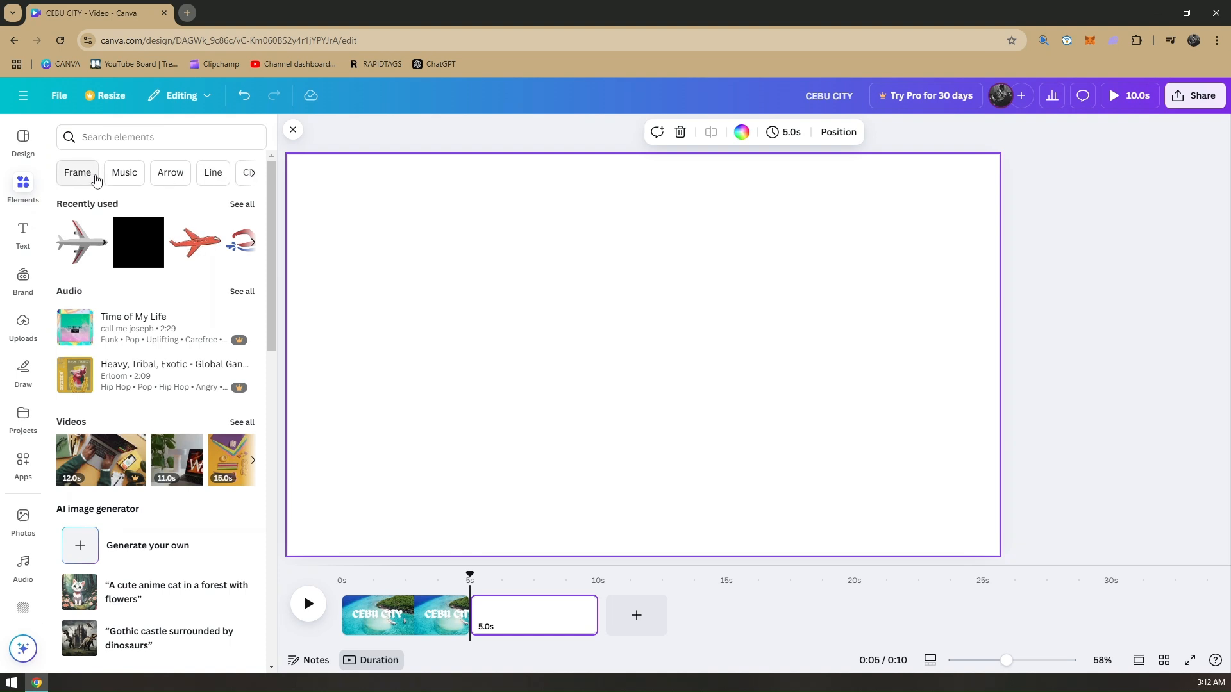
click(253, 173)
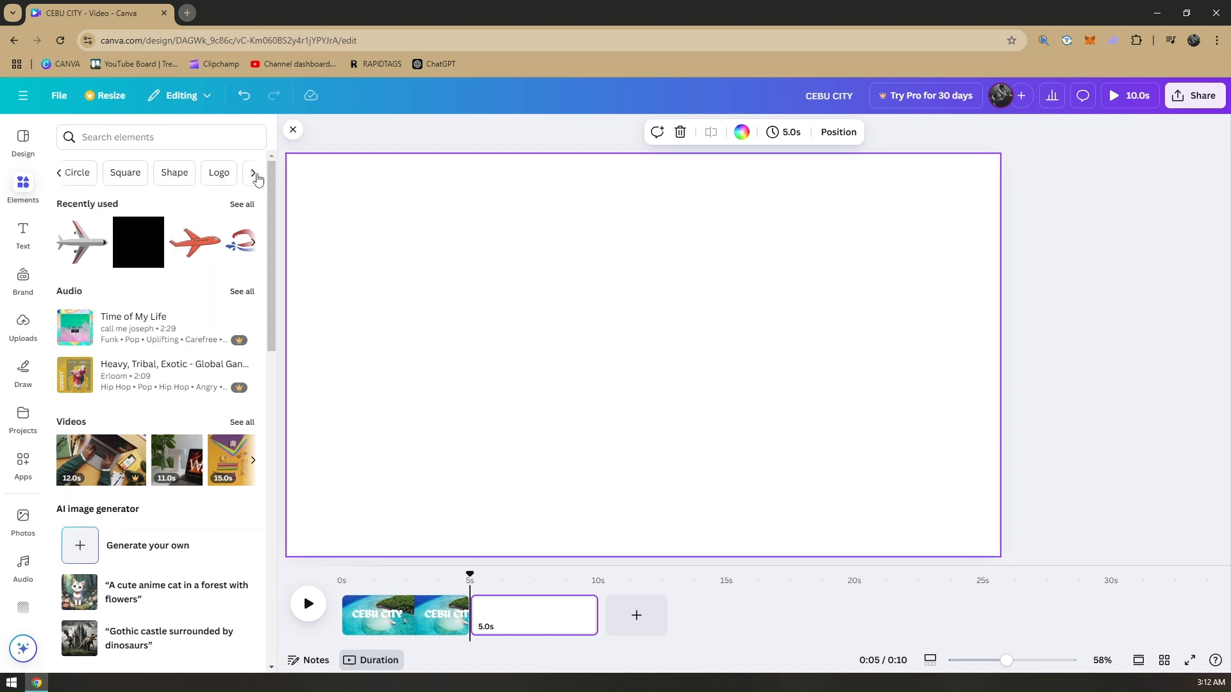
click(179, 173)
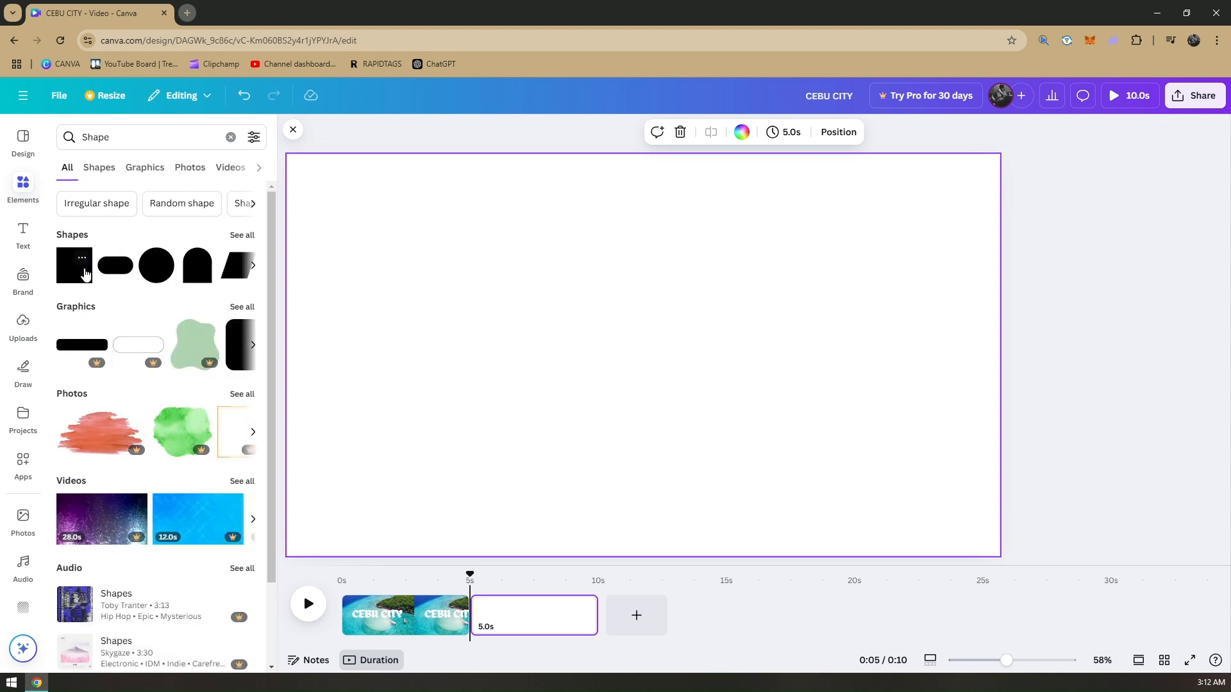
click(89, 280)
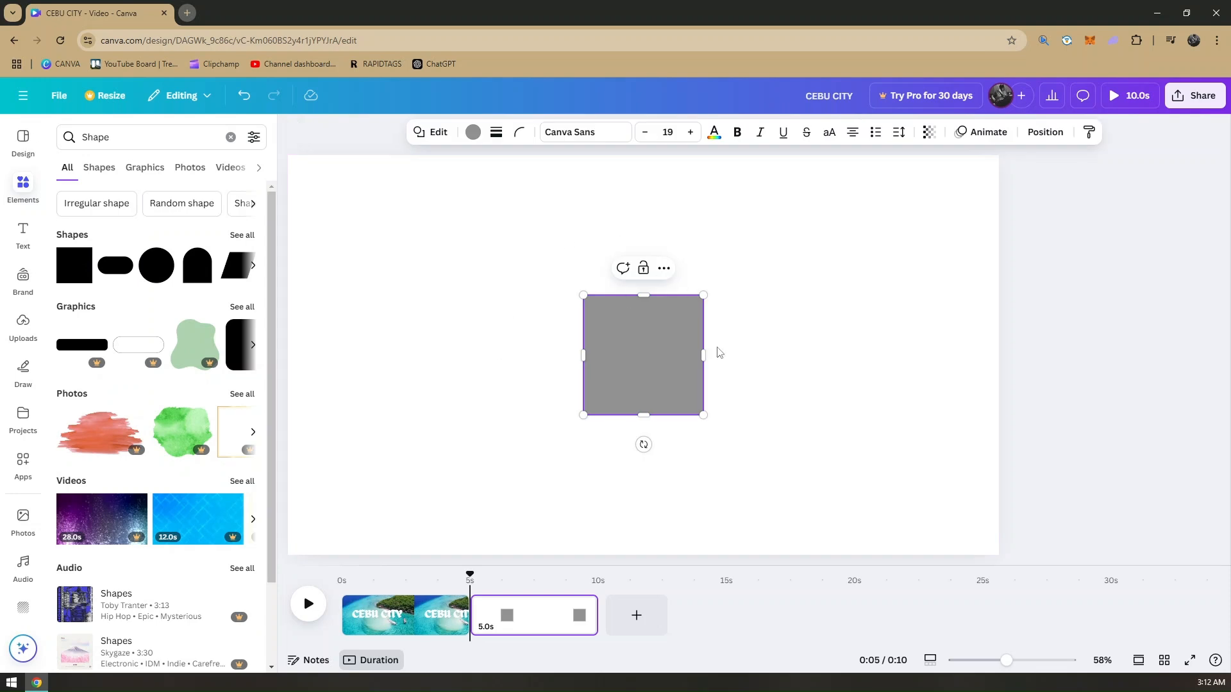
click(818, 358)
drag(676, 368, 606, 317)
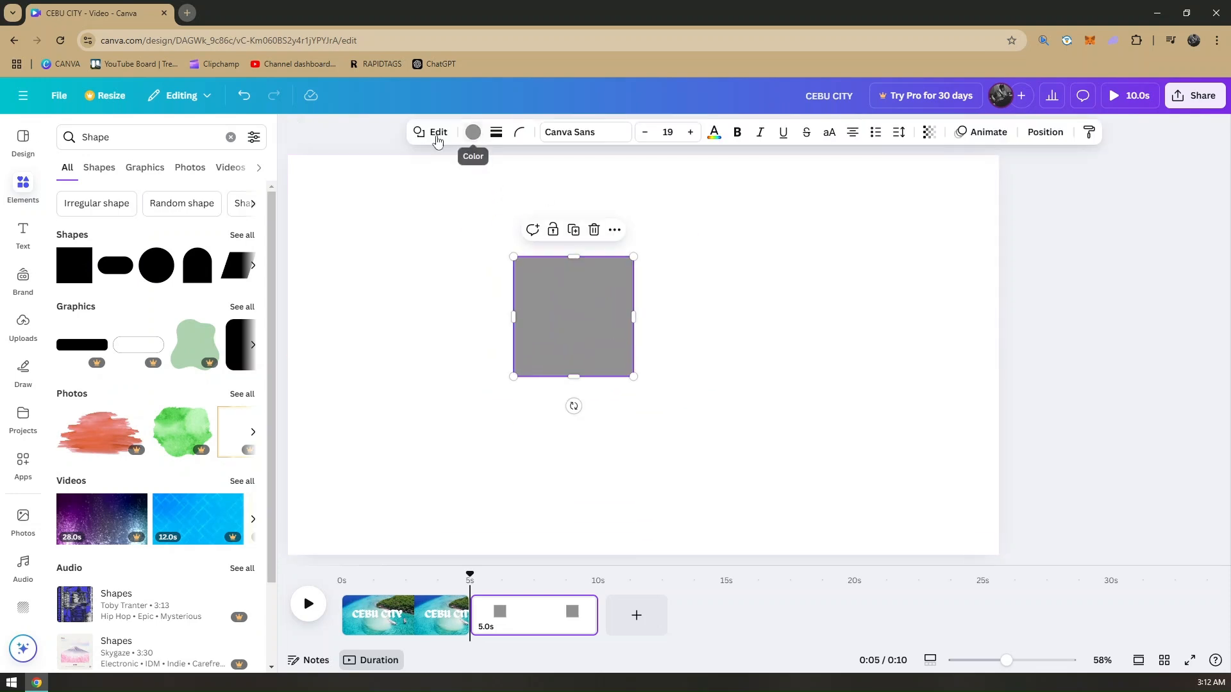
- Fill the square with dark blue from the default solid colors
click(472, 132)
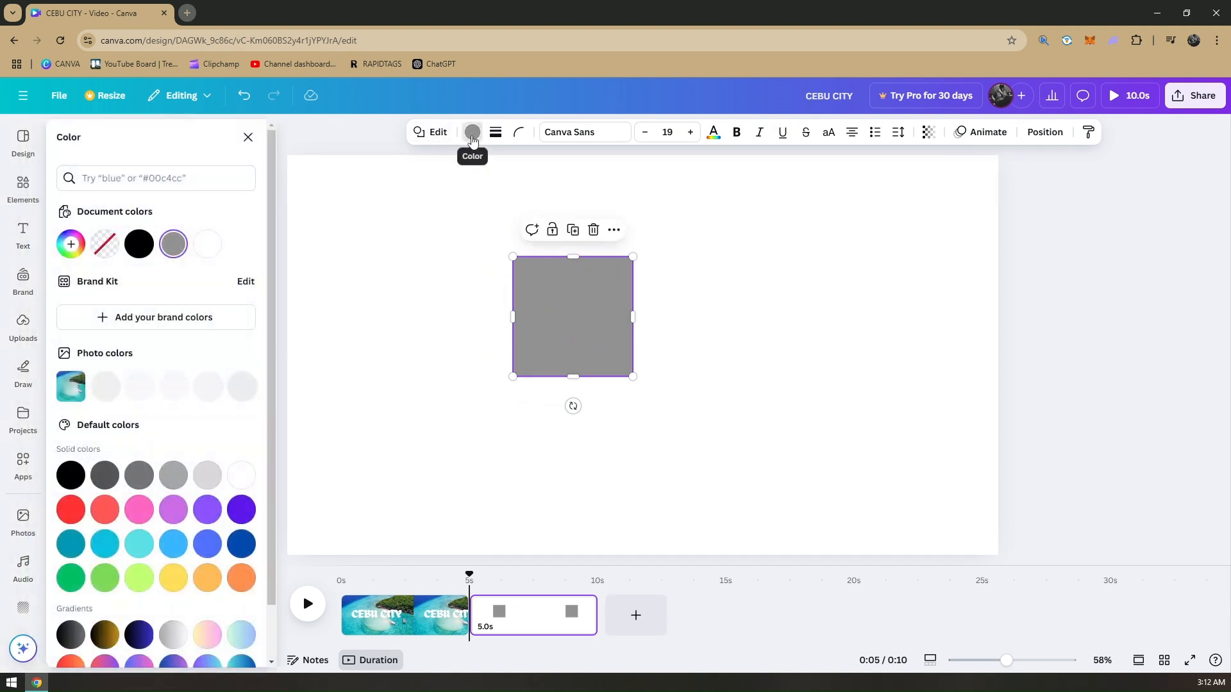
click(250, 542)
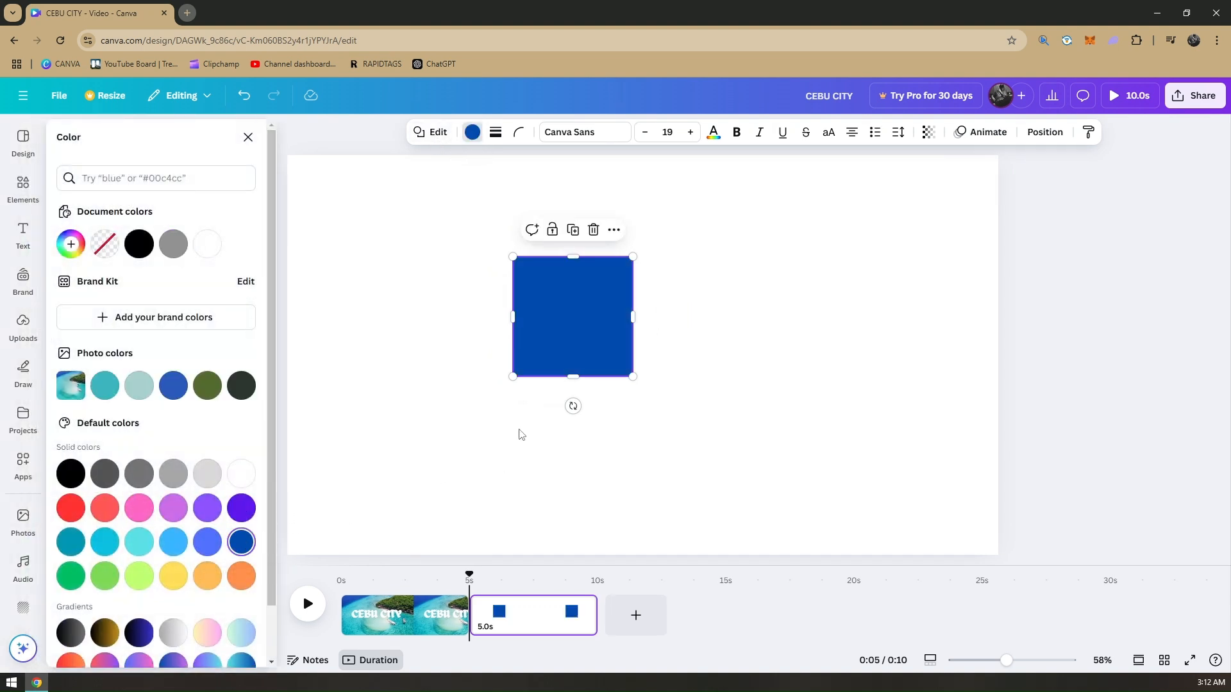
drag(560, 332, 586, 346)
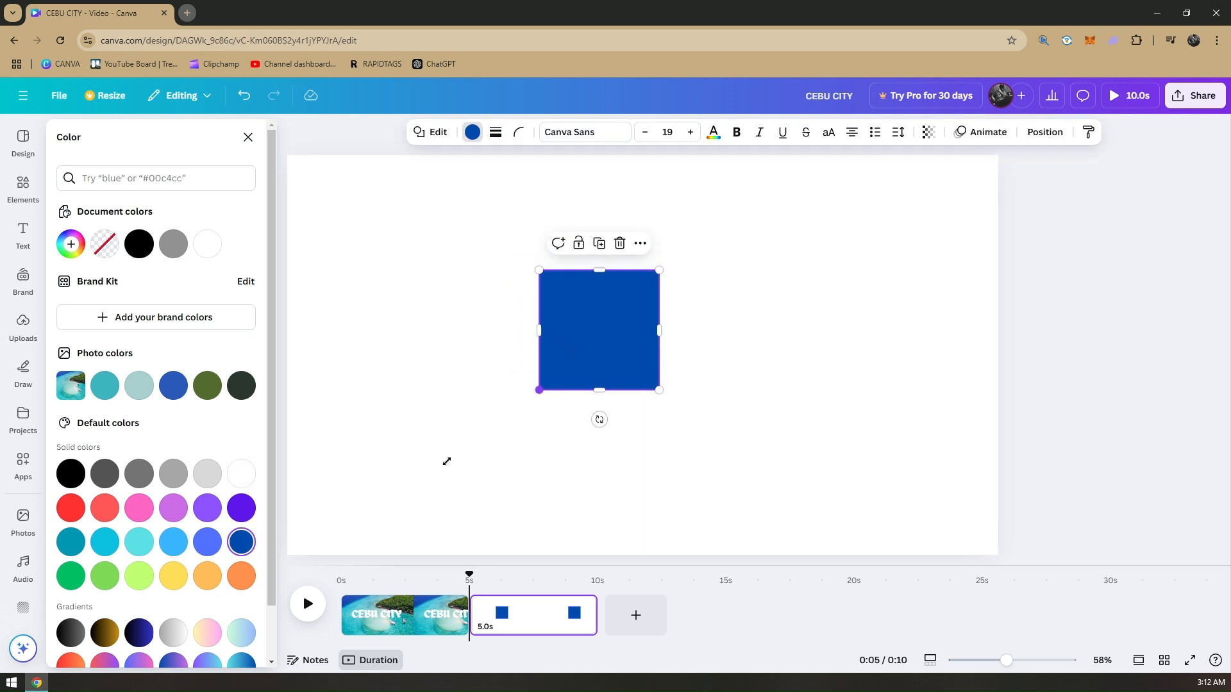
- Stretch the blue square until it covers the entire second page
drag(446, 462, 318, 498)
drag(522, 411, 608, 352)
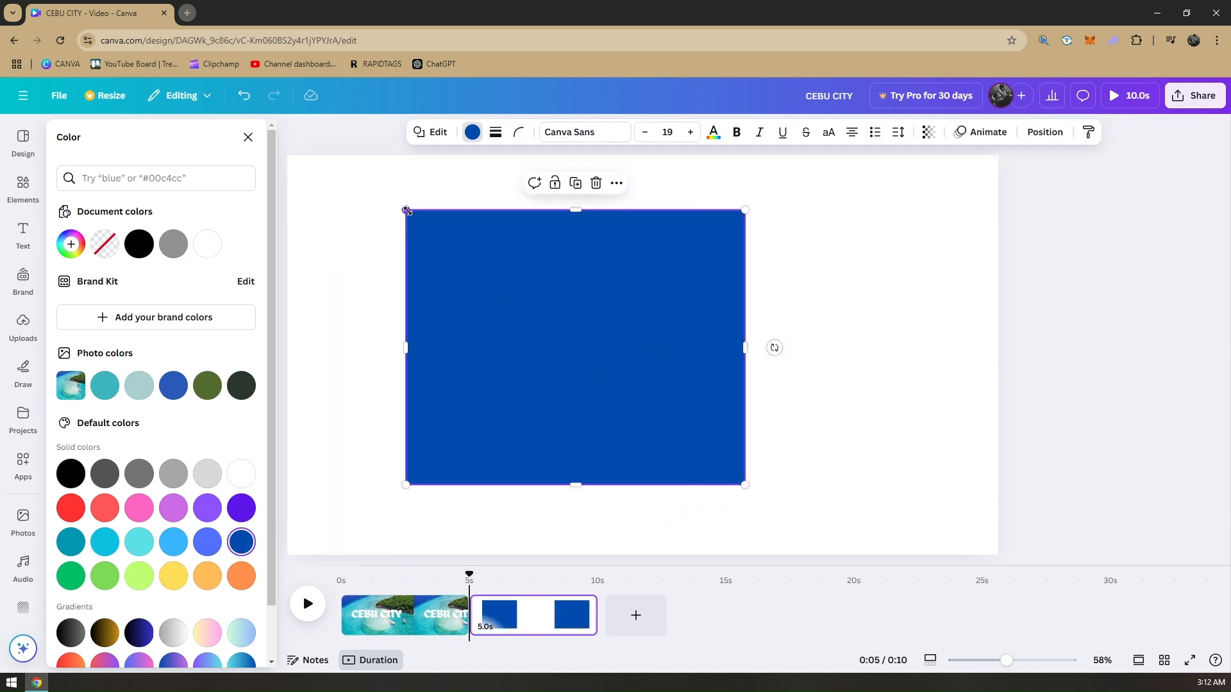
drag(407, 210, 278, 146)
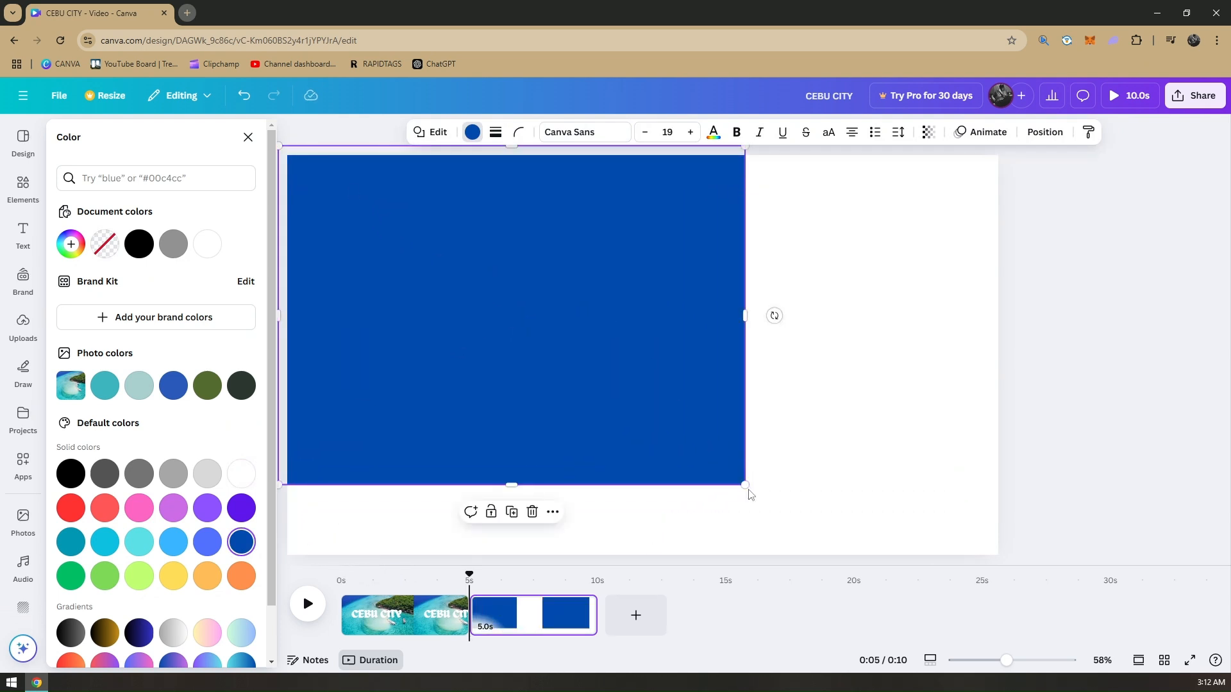
click(750, 494)
click(741, 482)
drag(745, 485, 1053, 562)
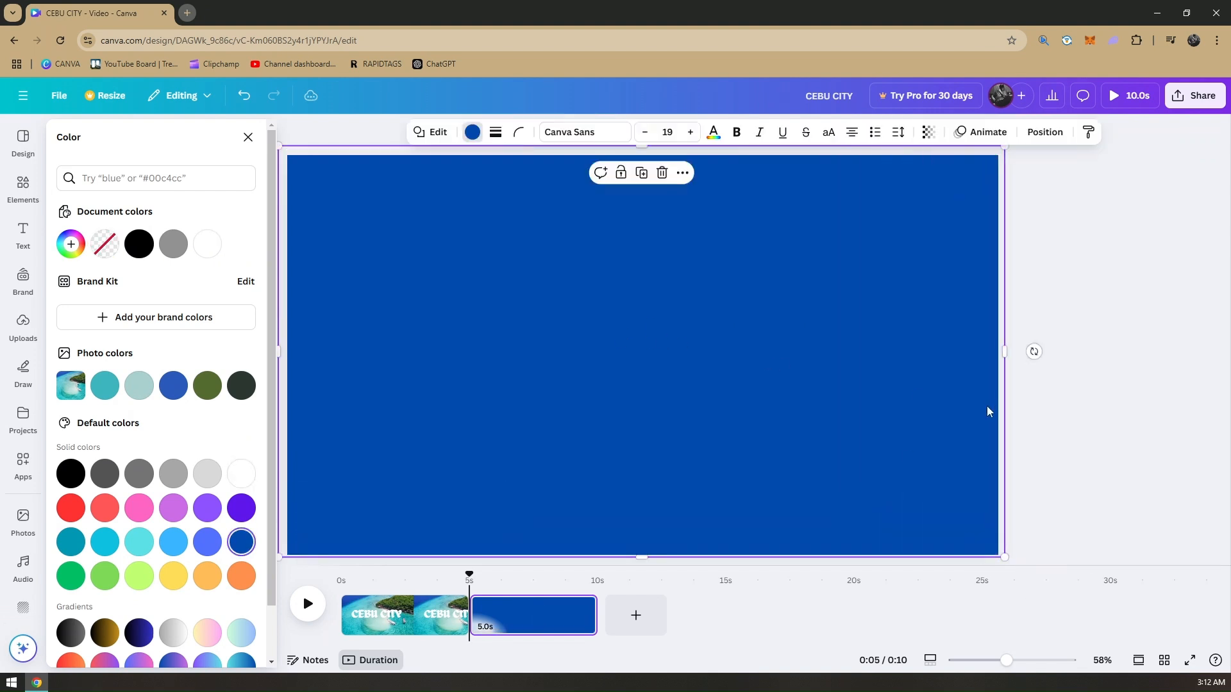
- Deselect the blue shape and move its page ahead of the "CEBU CITY" page in the timeline
click(1103, 385)
click(662, 393)
click(1061, 325)
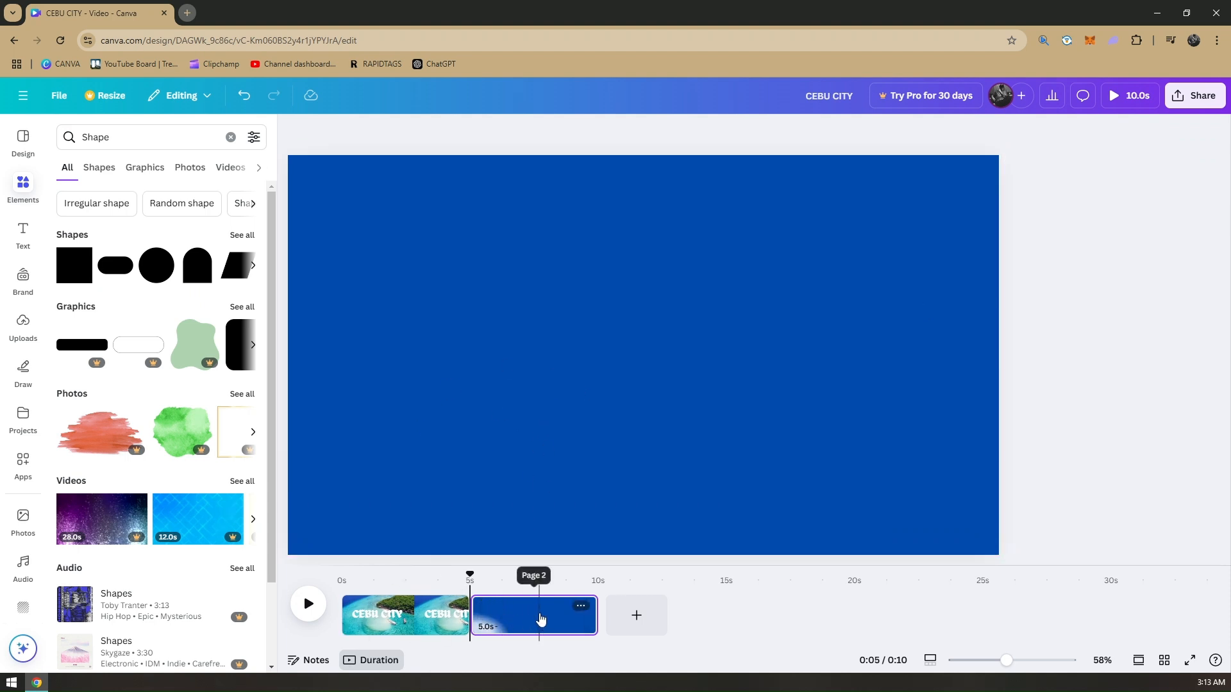
drag(534, 618, 359, 611)
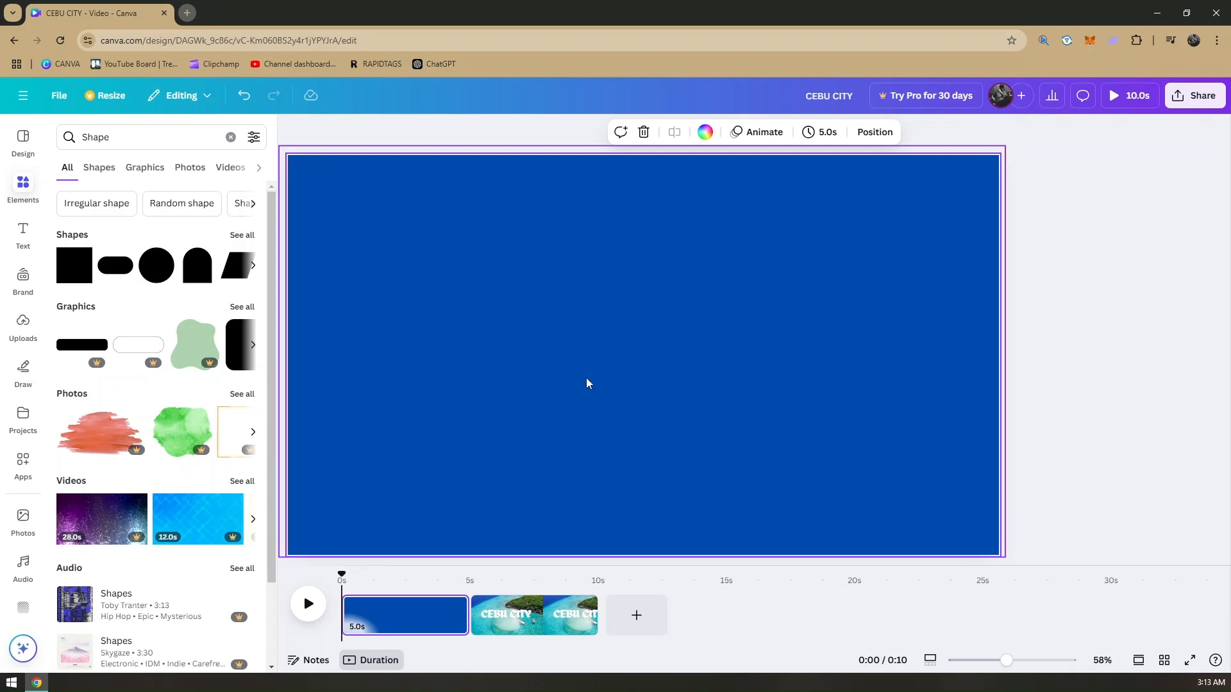
- Add a heading to the blue page and replace its placeholder text with "TRAVEL"
click(22, 242)
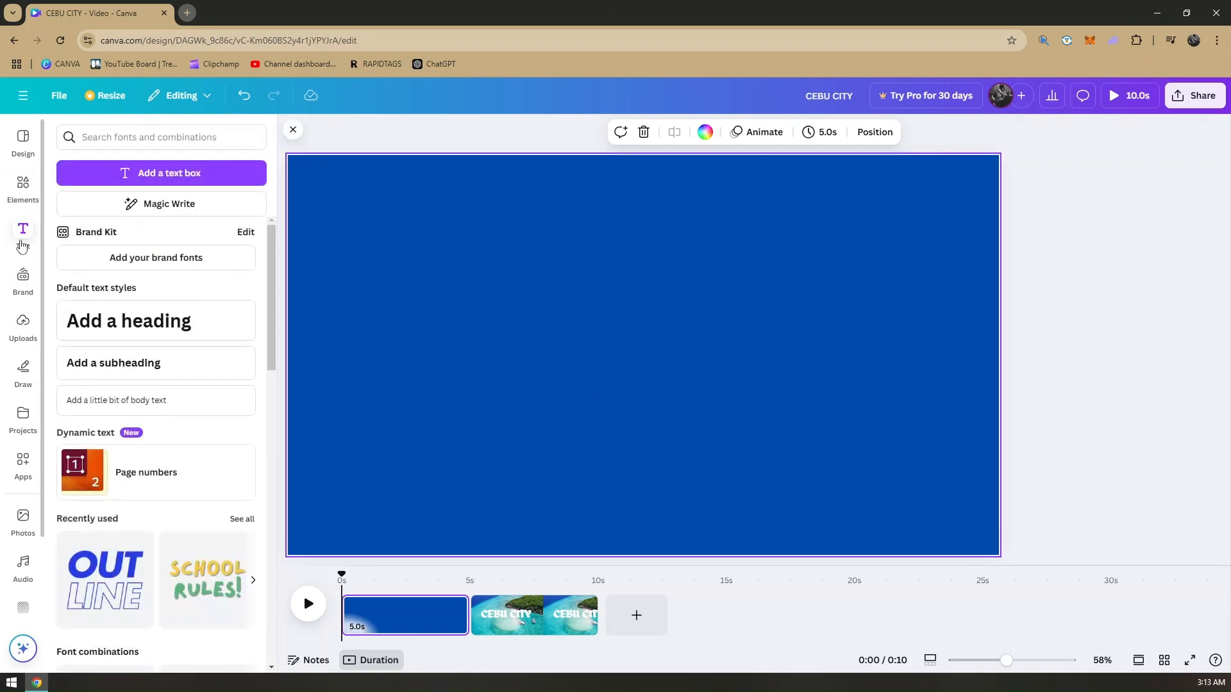
click(159, 330)
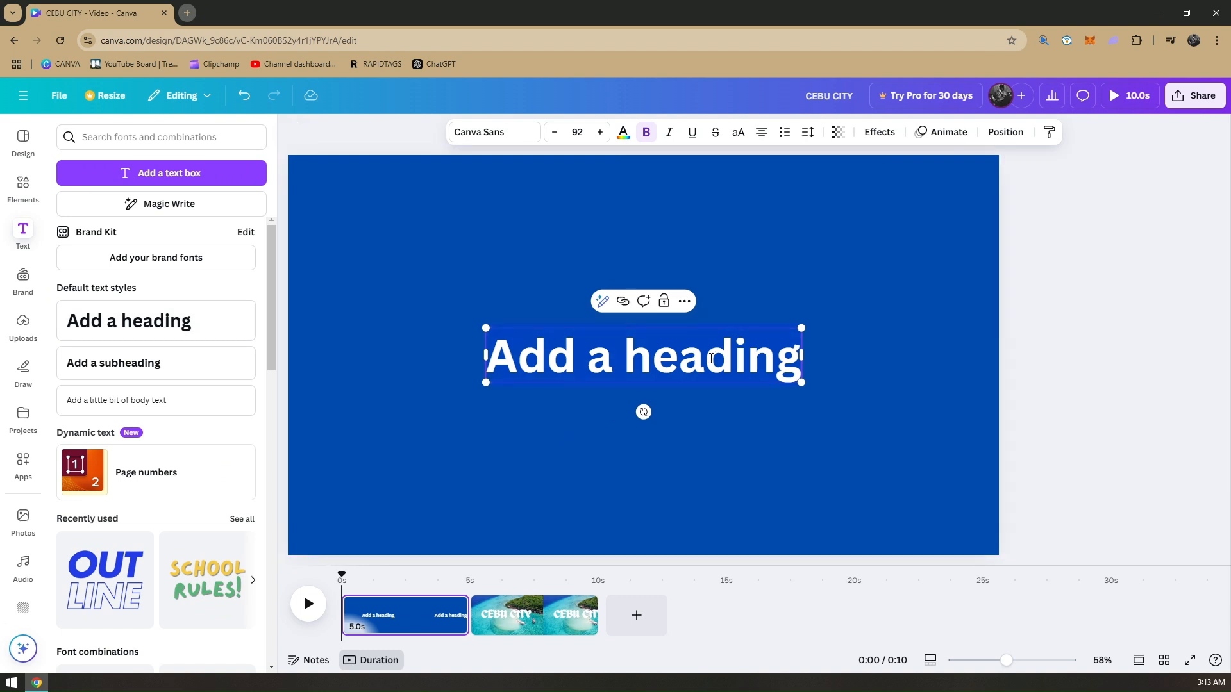
double_click(711, 358)
text(TR)
key(BackSpace)
key(BackSpace)
key(BackSpace)
key(BackSpace)
key(BackSpace)
key(BackSpace)
key(BackSpace)
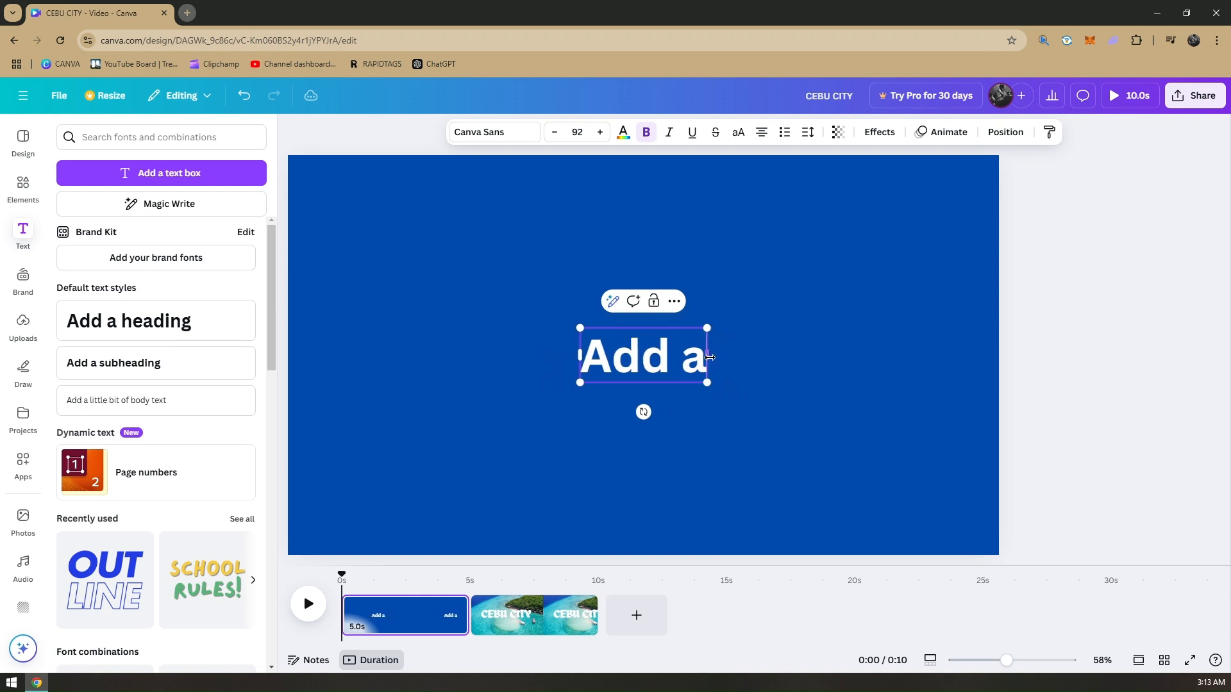
key(BackSpace)
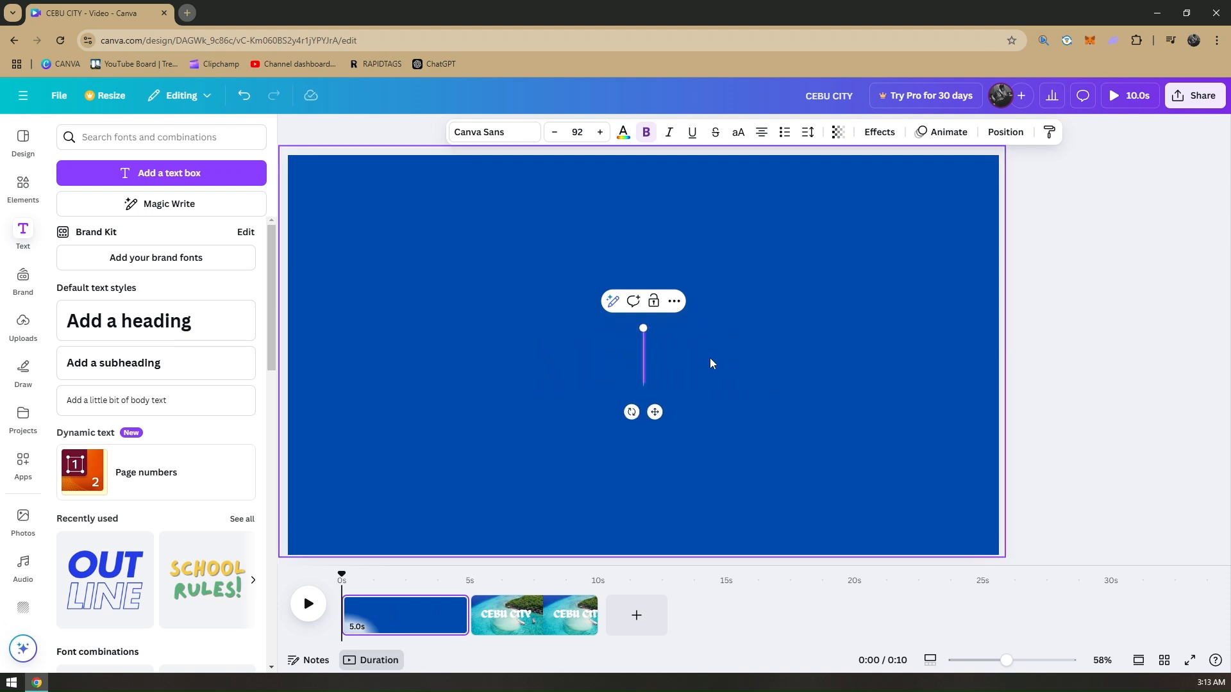
text(TRAVEL)
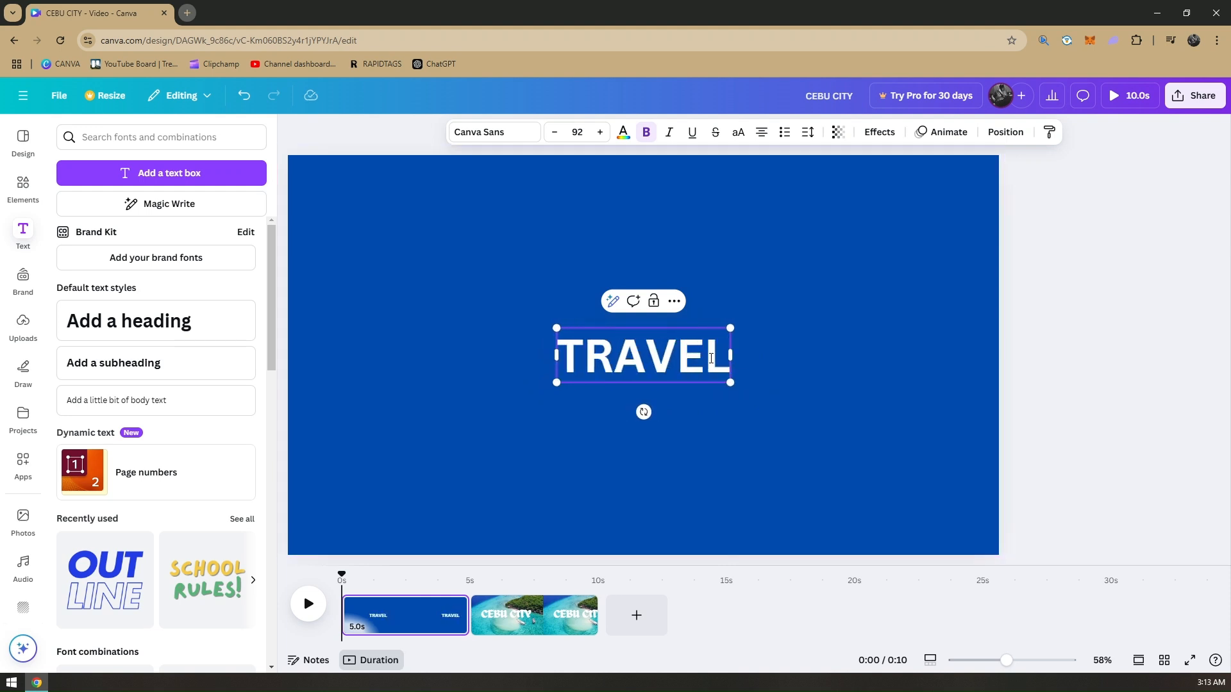
- Enlarge the "TRAVEL" text to size 207 and reposition it near the middle of the blue page
key(Escape)
drag(658, 363, 600, 352)
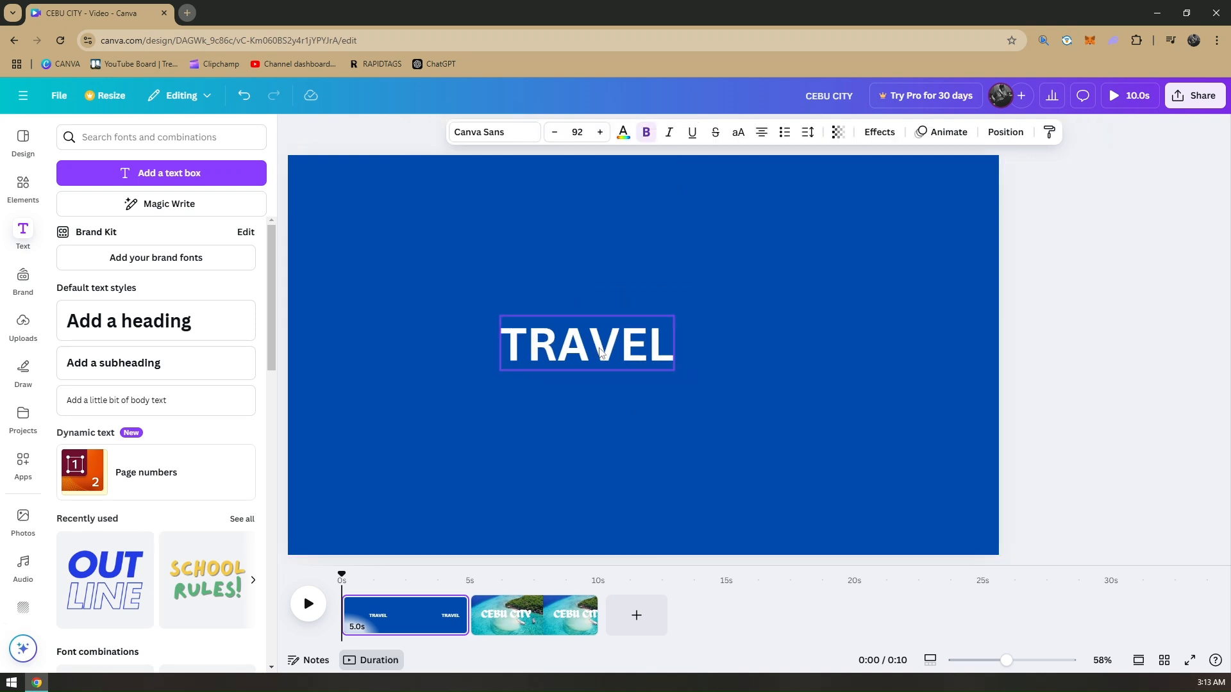
drag(678, 376, 865, 507)
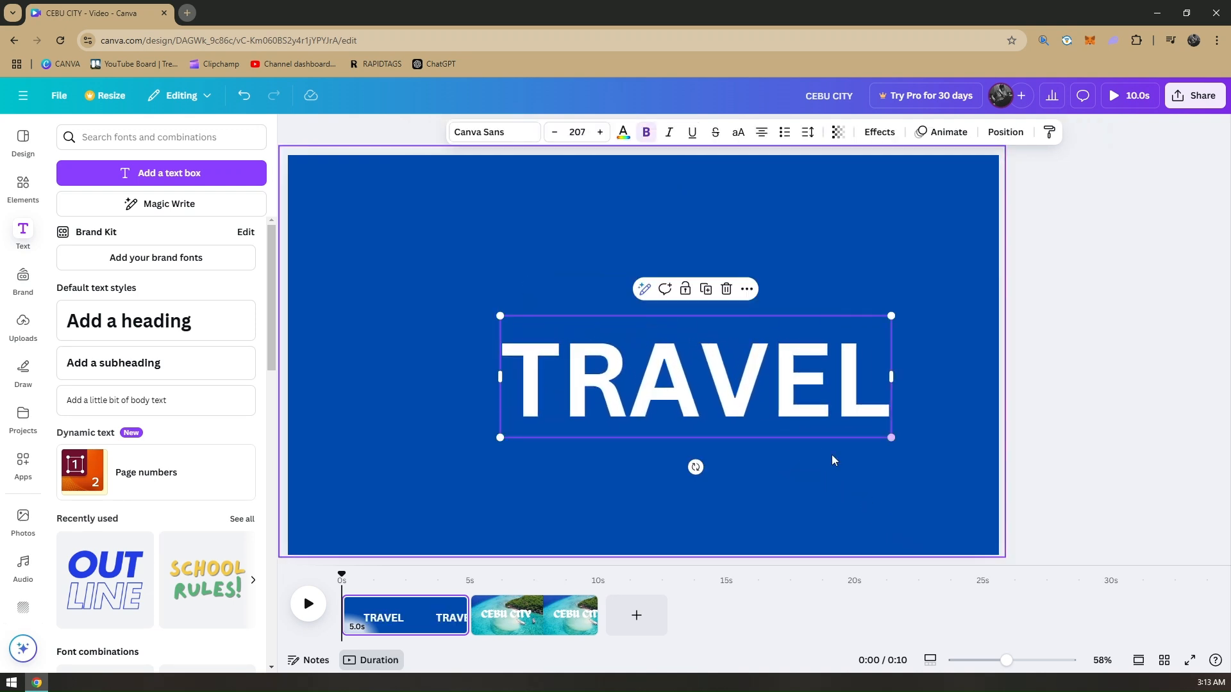
drag(760, 402, 679, 359)
- Set the "TRAVEL" text's font to Cortado, then enlarge it to size 247 and adjust its position near the page center
click(516, 138)
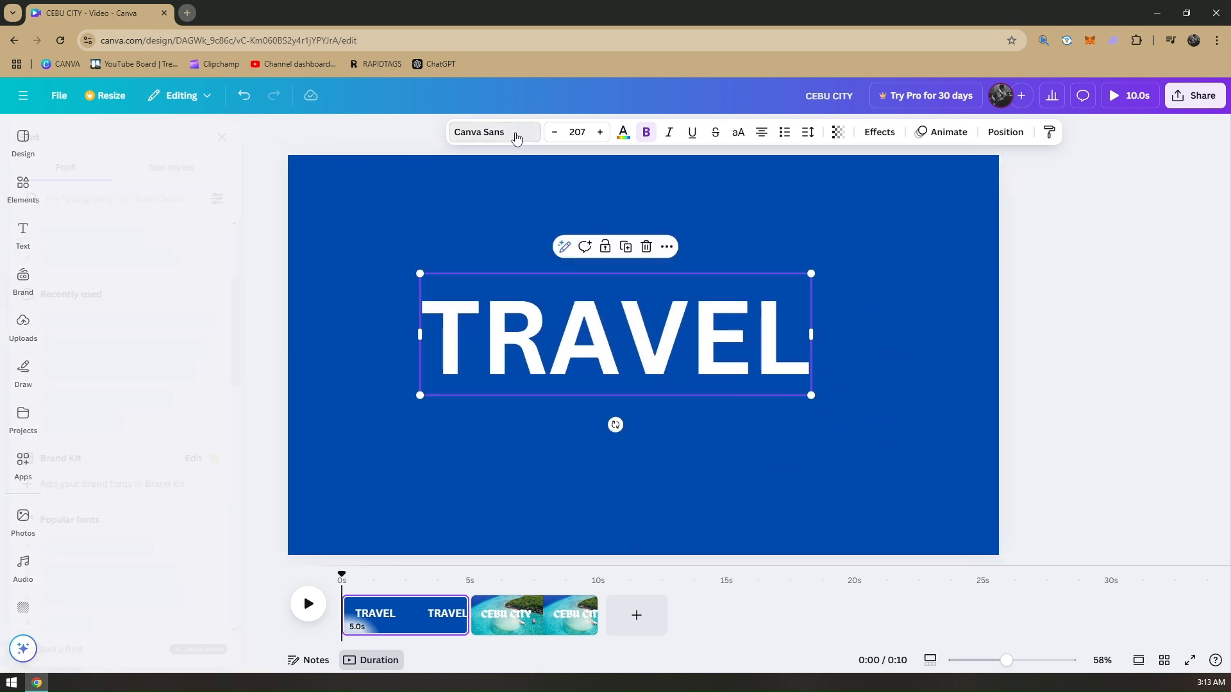
click(86, 433)
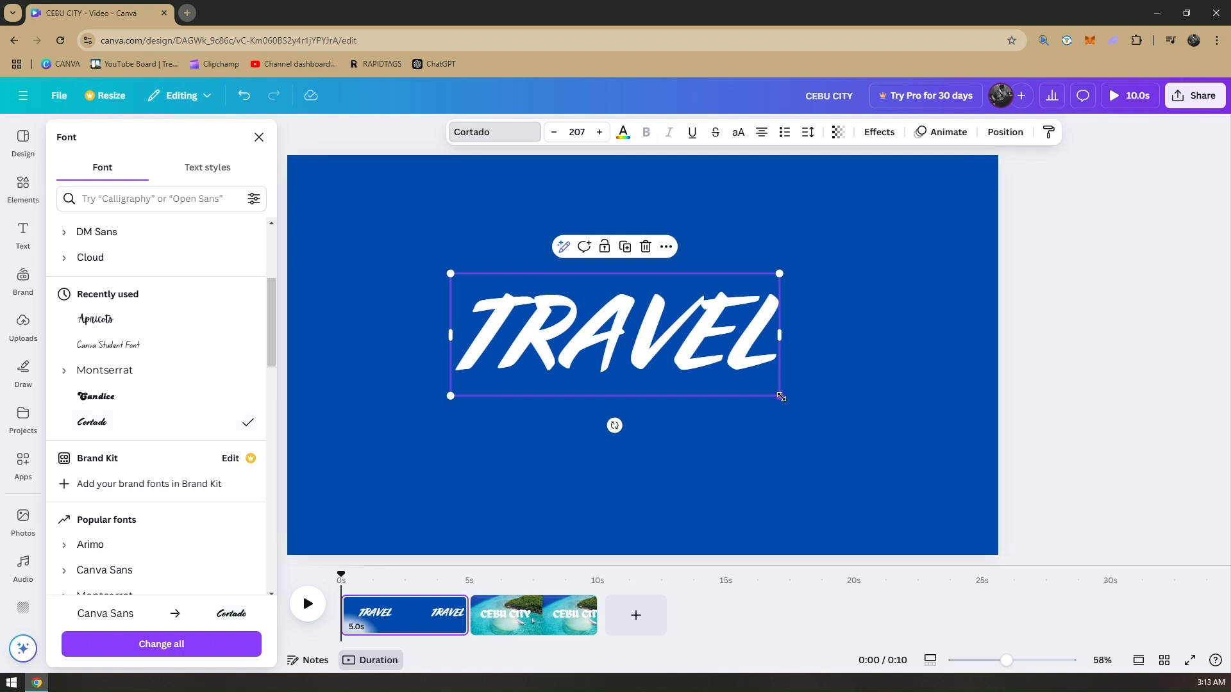
drag(780, 393, 834, 428)
click(783, 348)
drag(783, 348, 775, 349)
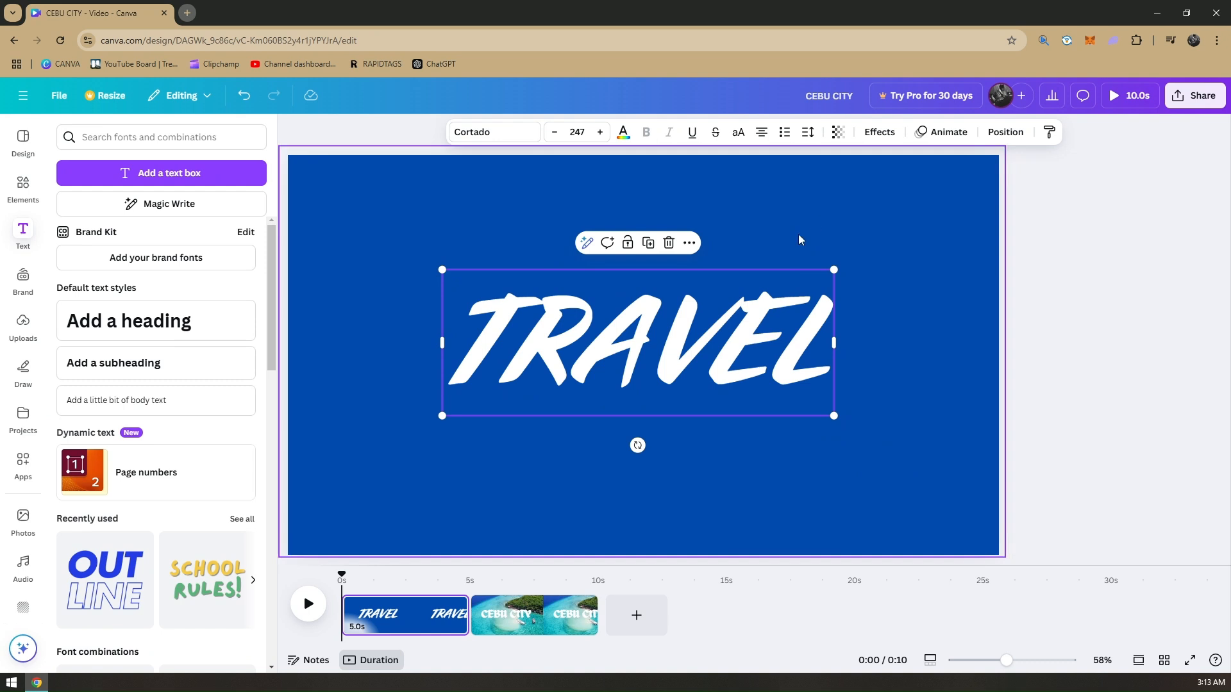
- Apply the Rise animation to the "TRAVEL" text on both enter and exit
click(940, 135)
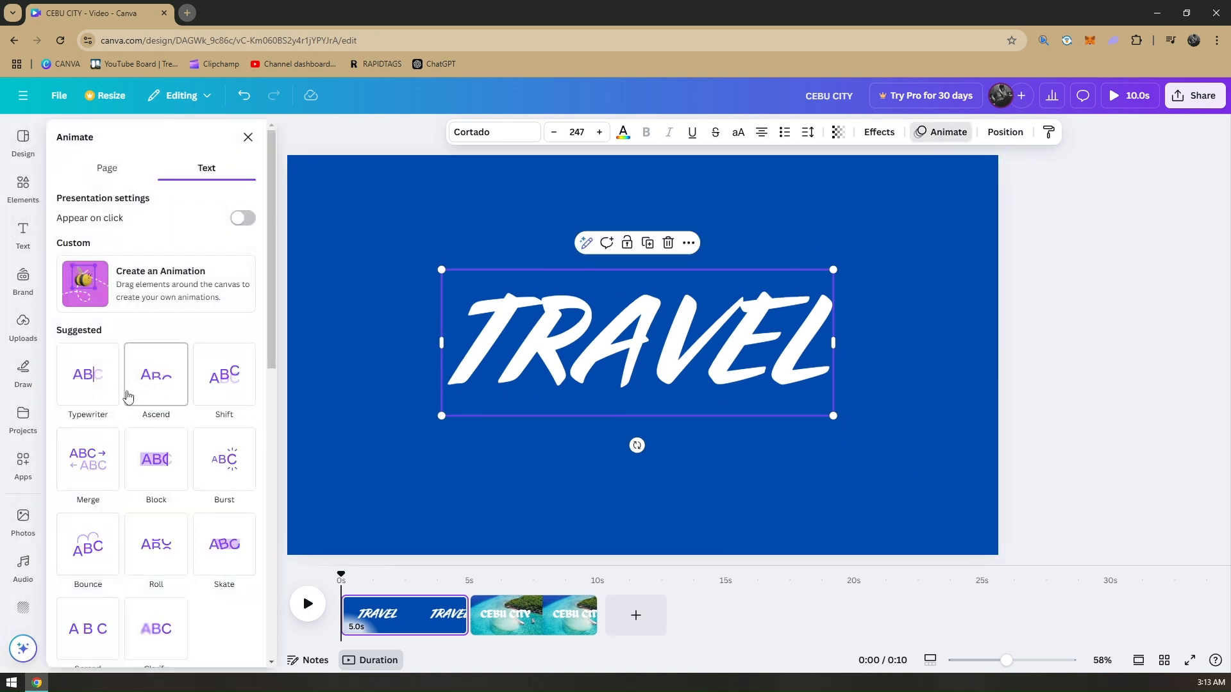
scroll(141, 378, down, 1)
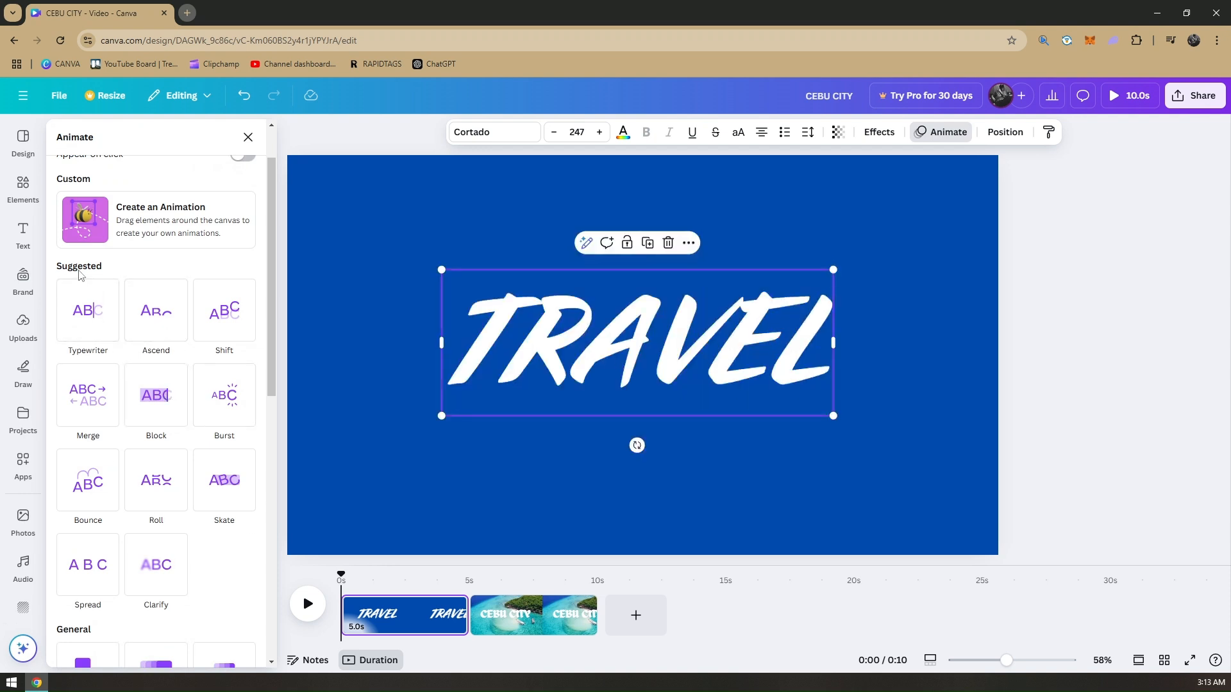
scroll(153, 378, down, 3)
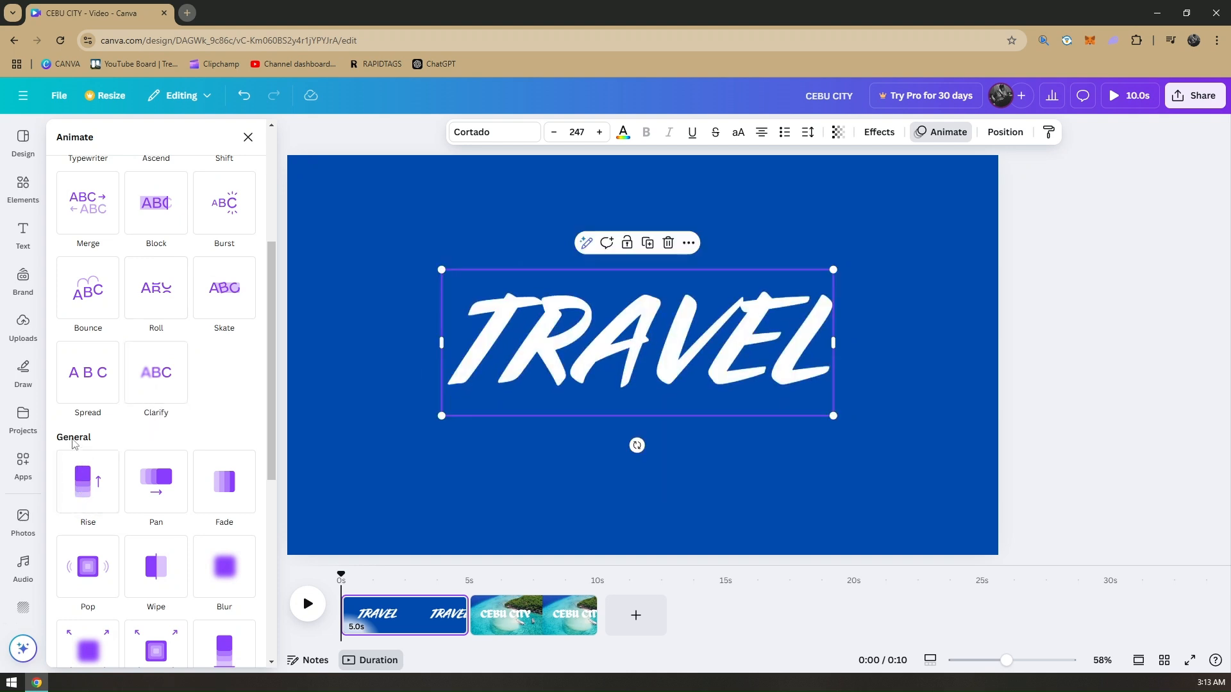
click(88, 481)
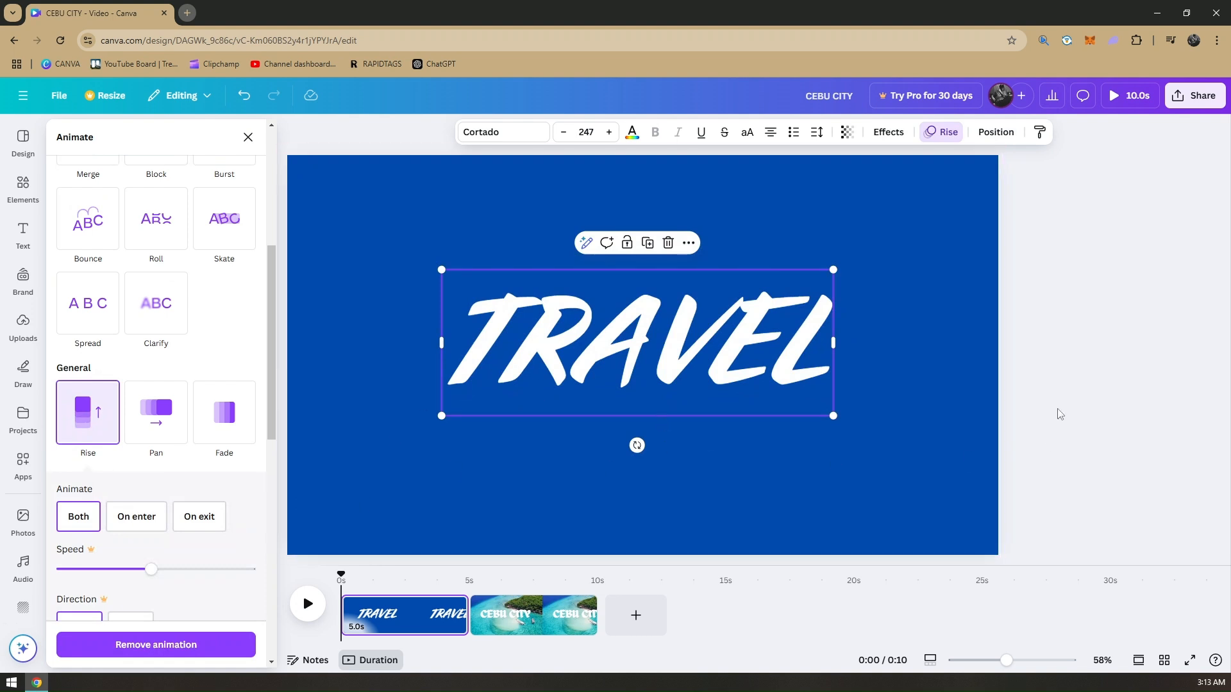
- Show the "TRAVEL" text's element timing, shorten it to about 1.7 seconds from the page start, and preview the result
right_click(651, 351)
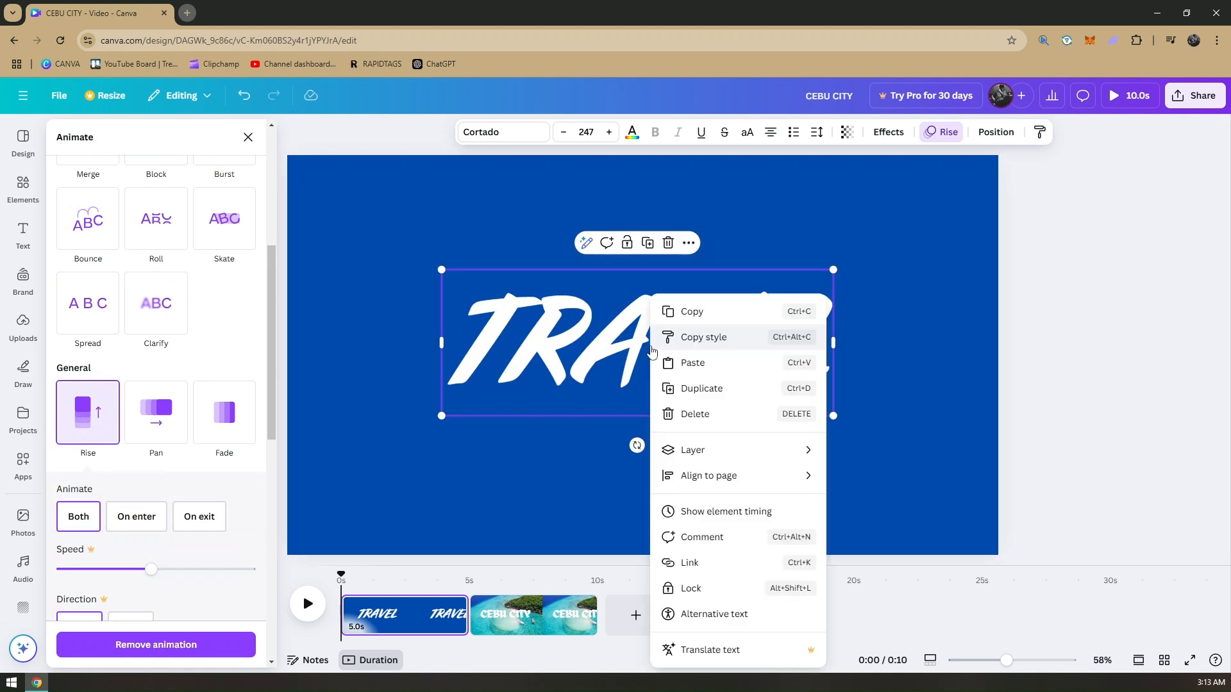
click(713, 521)
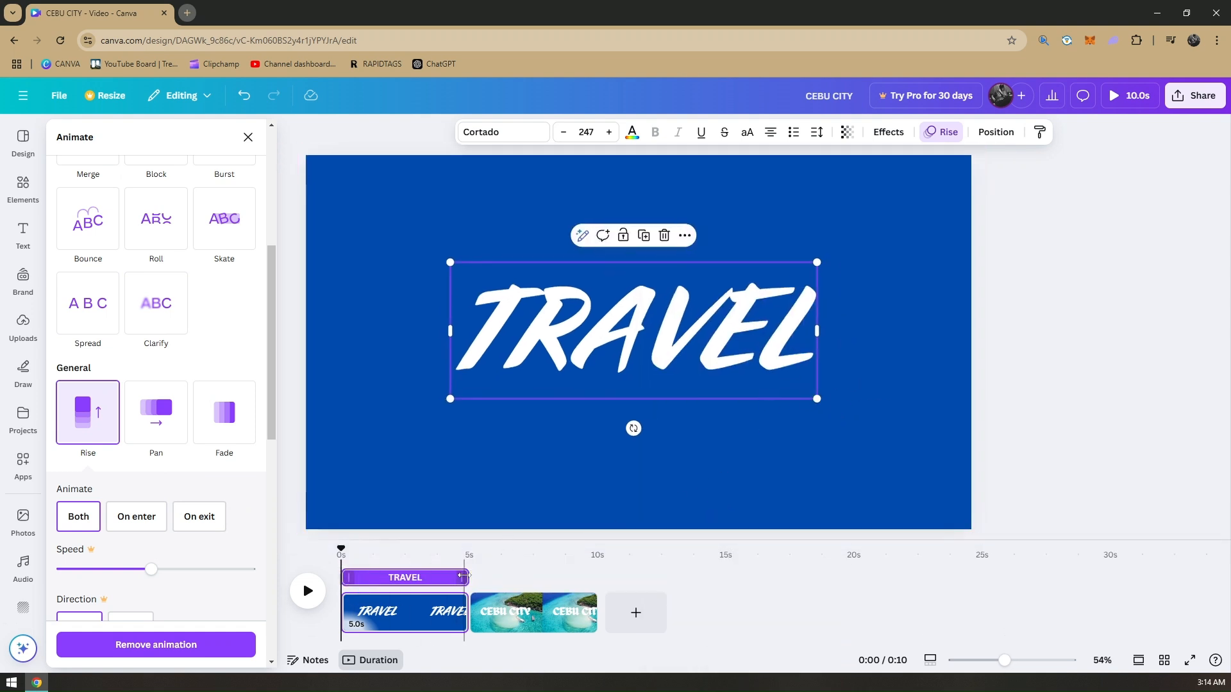
drag(448, 575, 380, 565)
click(312, 588)
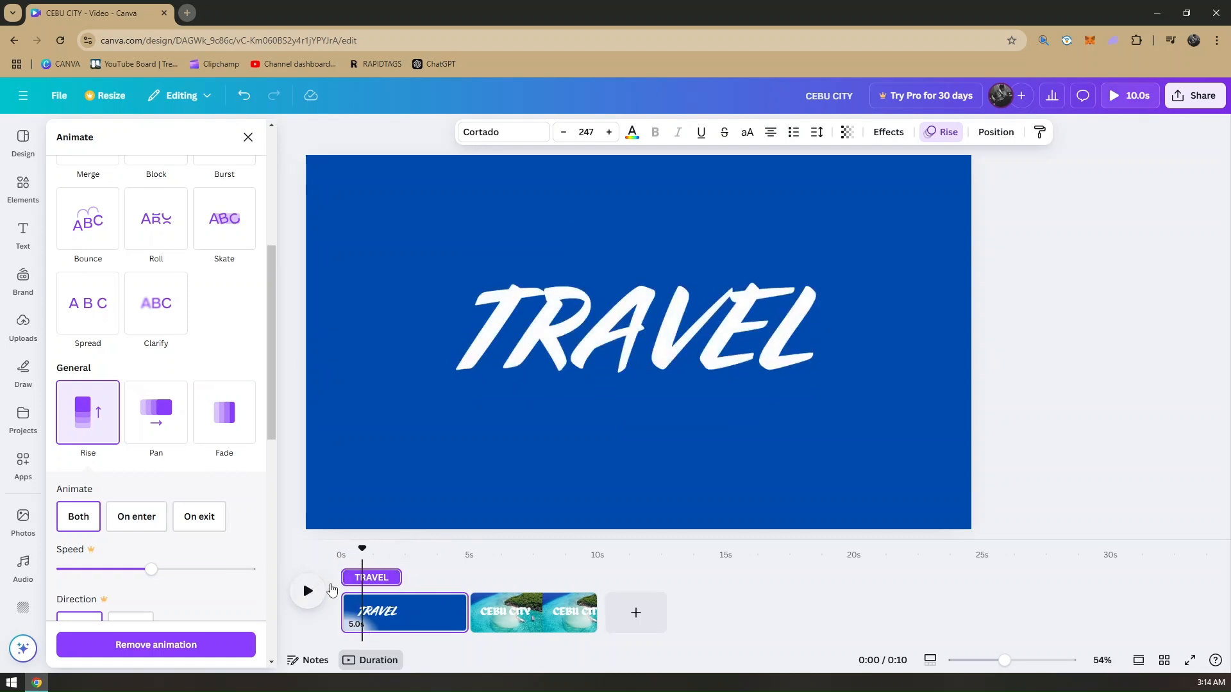
click(345, 573)
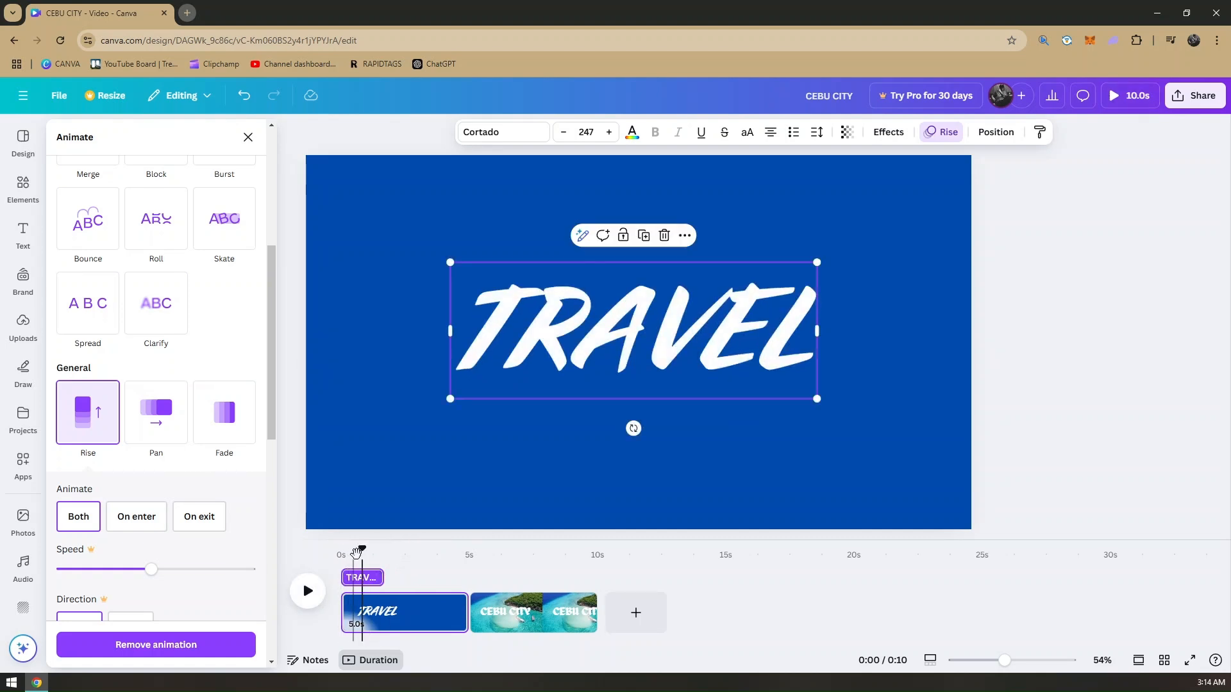
drag(356, 552, 337, 551)
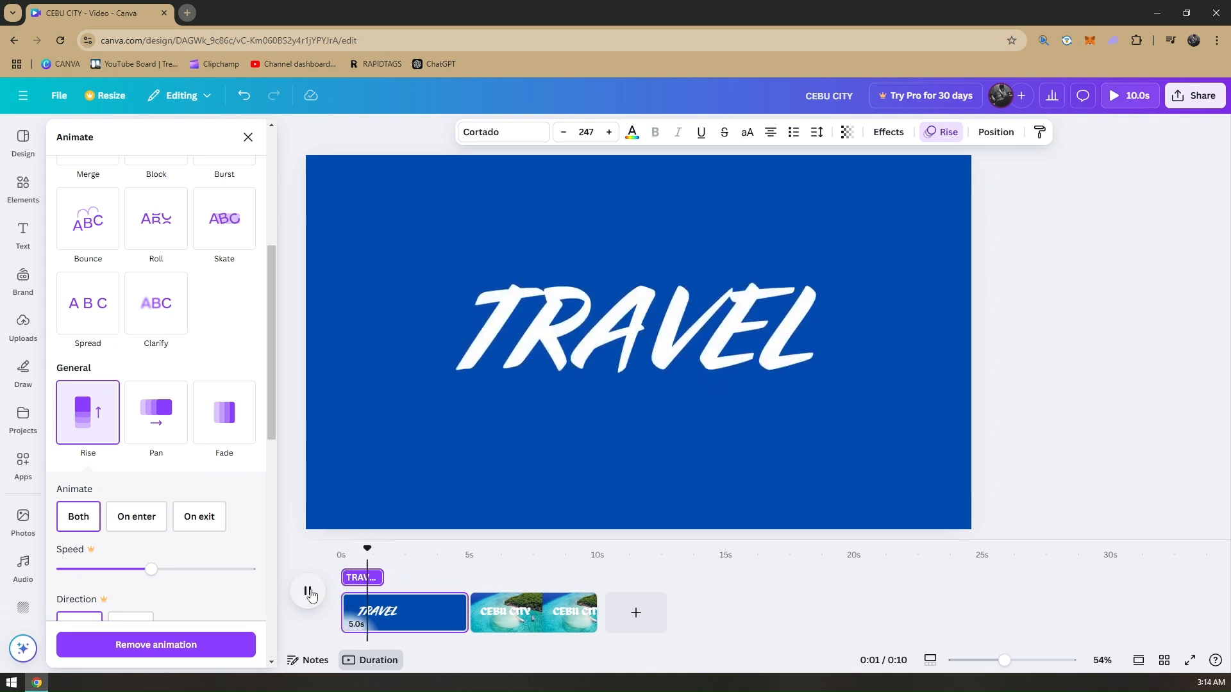
click(309, 592)
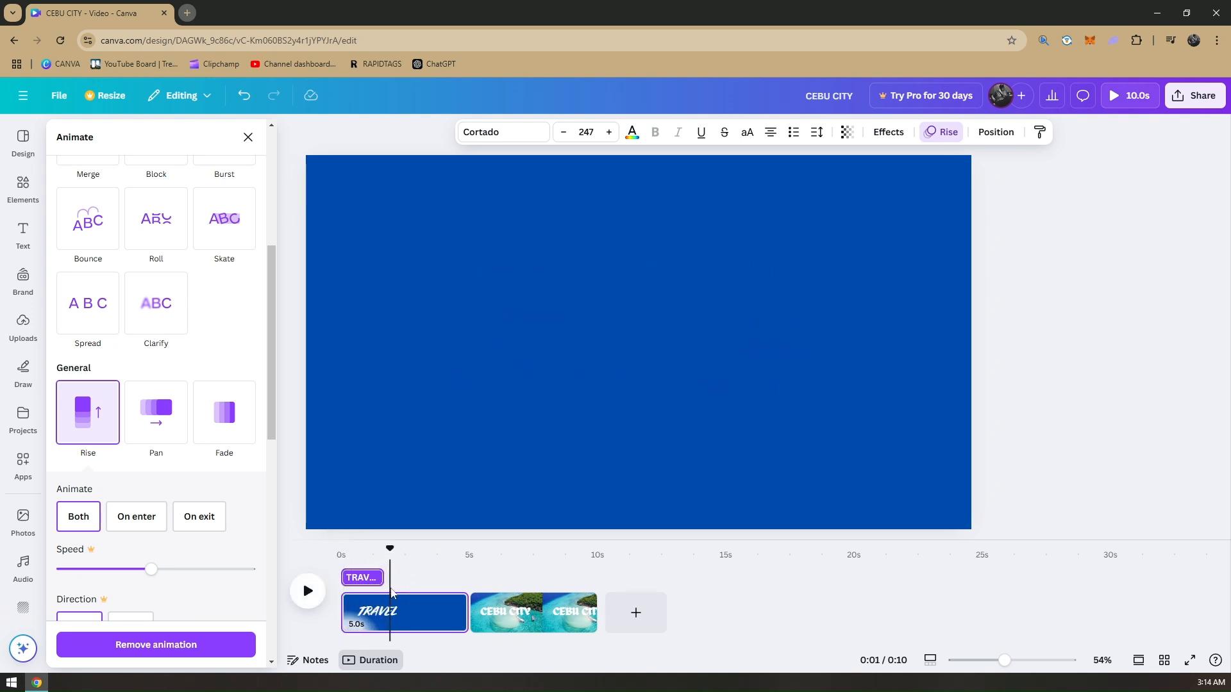
- Add a heading reading "TO" to the blue page, enlarge it to size 157 and place it near the page center
click(23, 235)
click(178, 327)
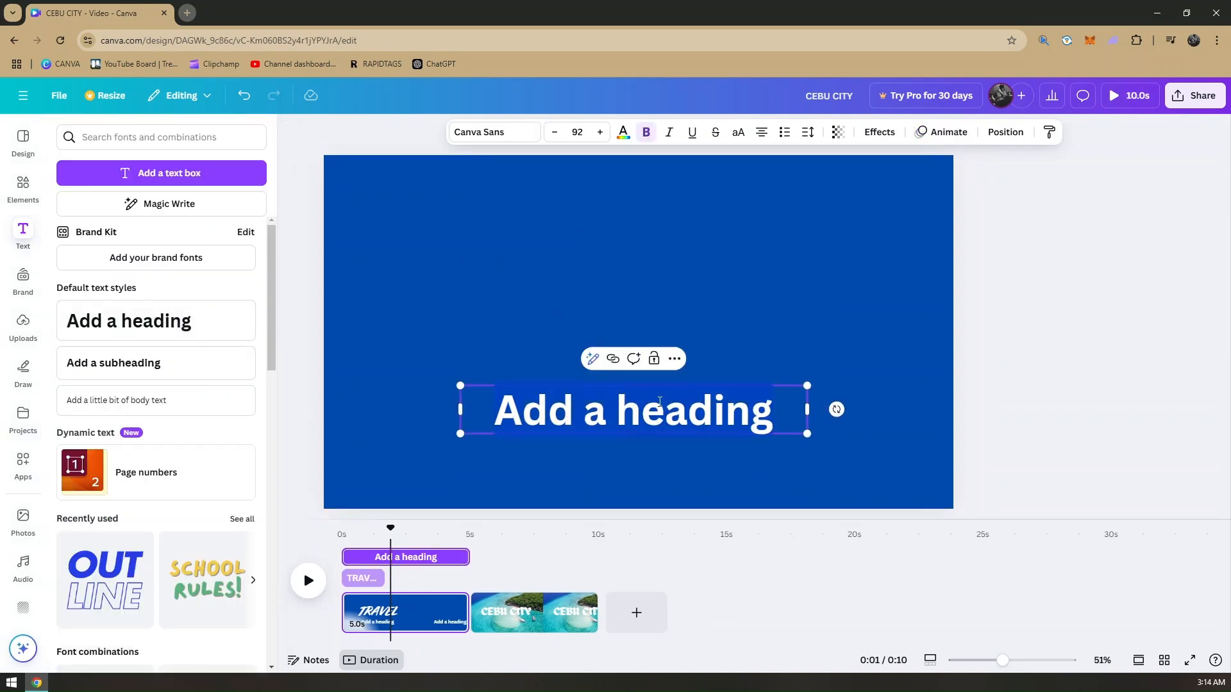
text(TO)
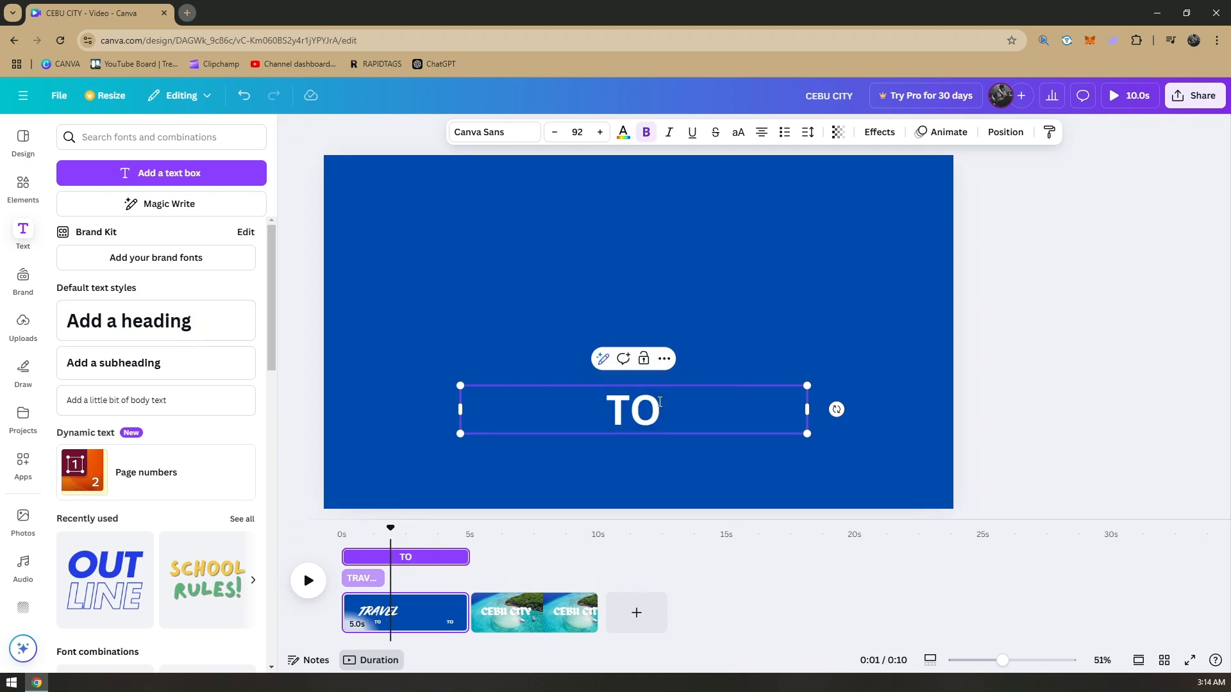
drag(683, 414, 665, 306)
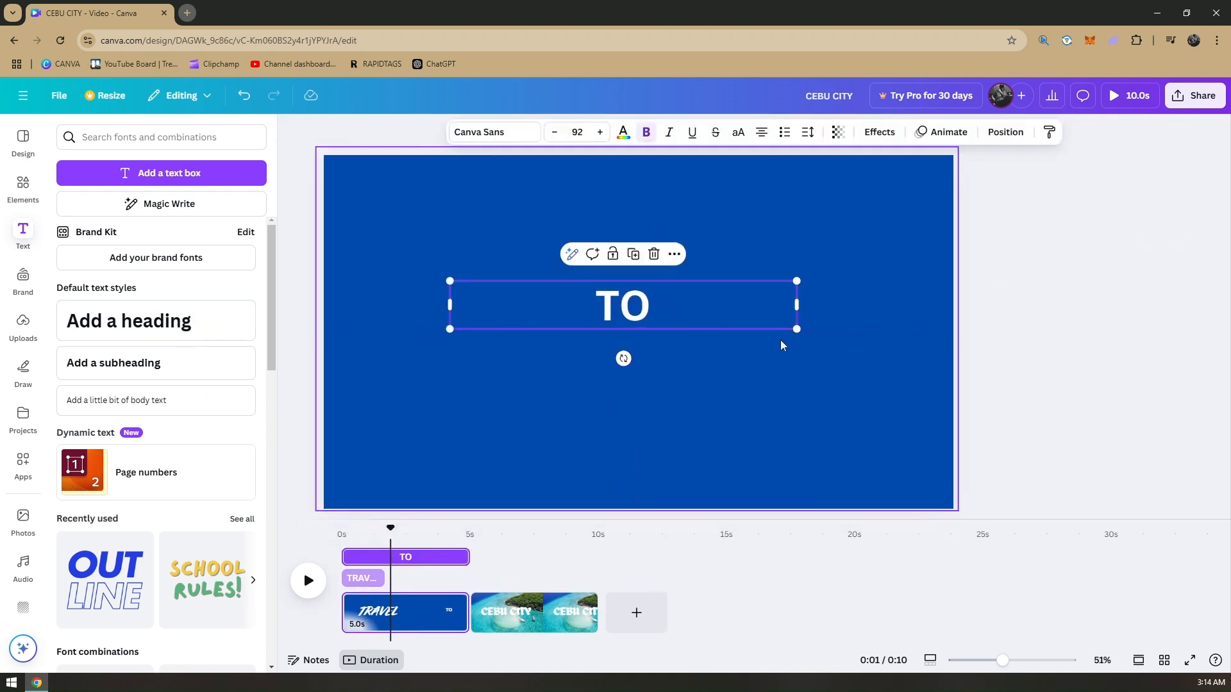
drag(797, 329, 1040, 363)
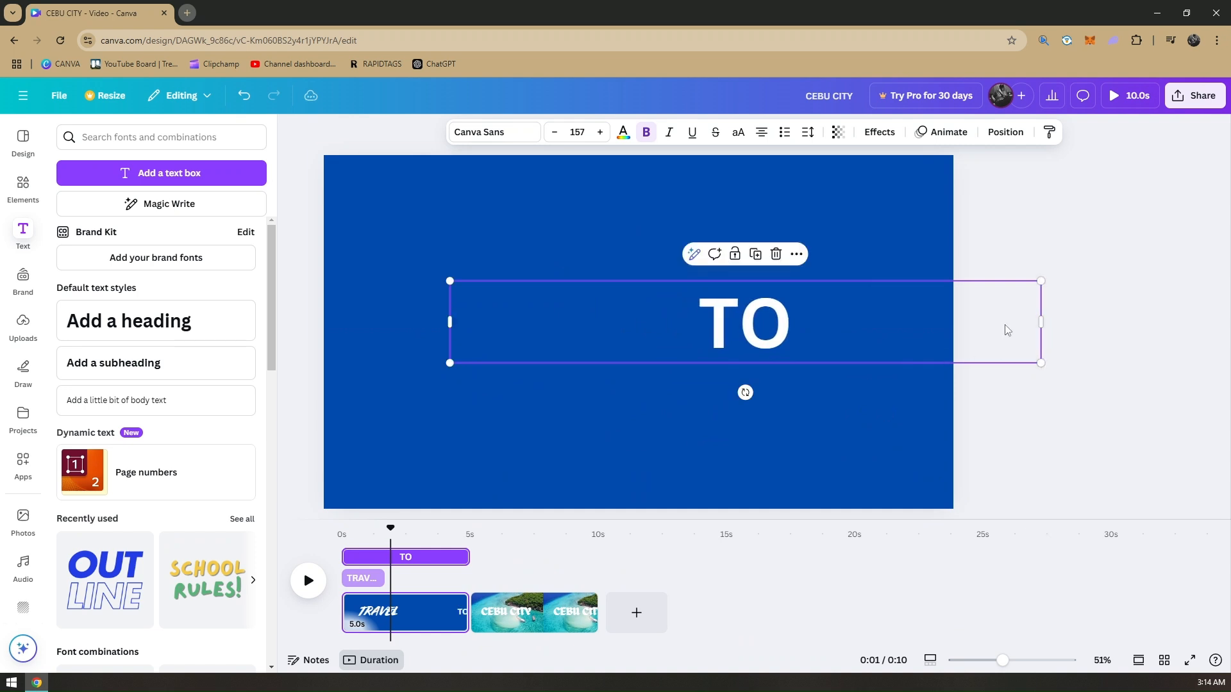
drag(733, 332, 606, 330)
- Set the "TO" text's font to Candice and apply the Rise animation to it
click(494, 132)
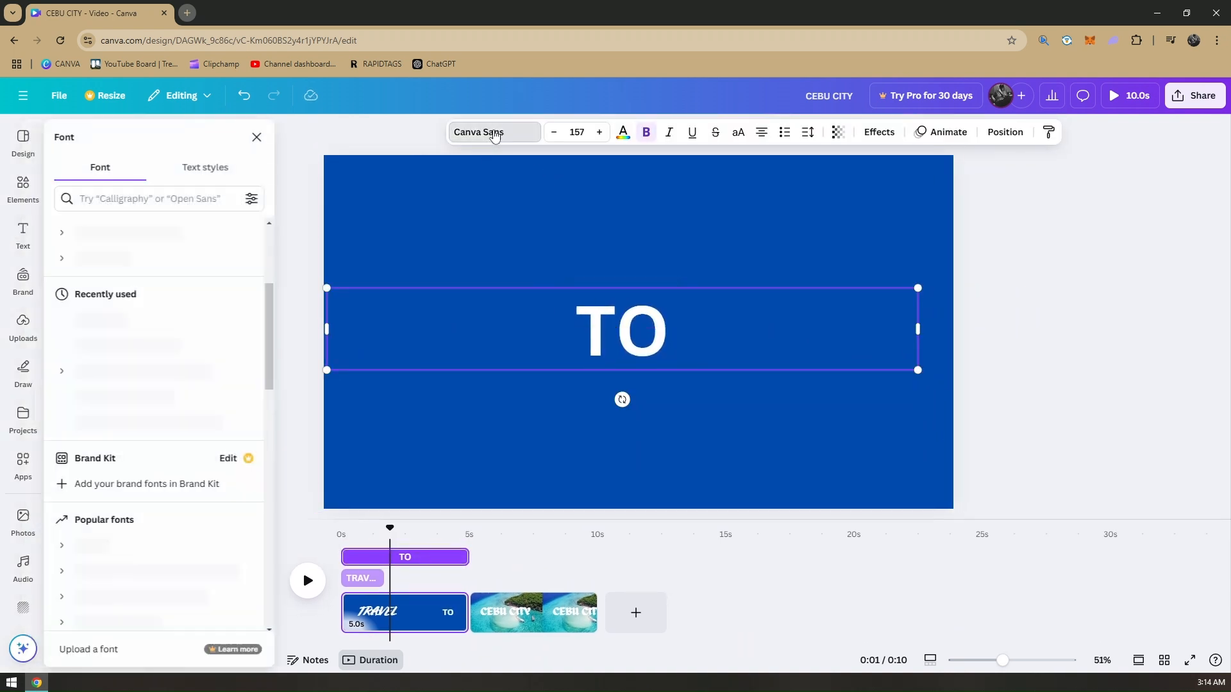
click(116, 423)
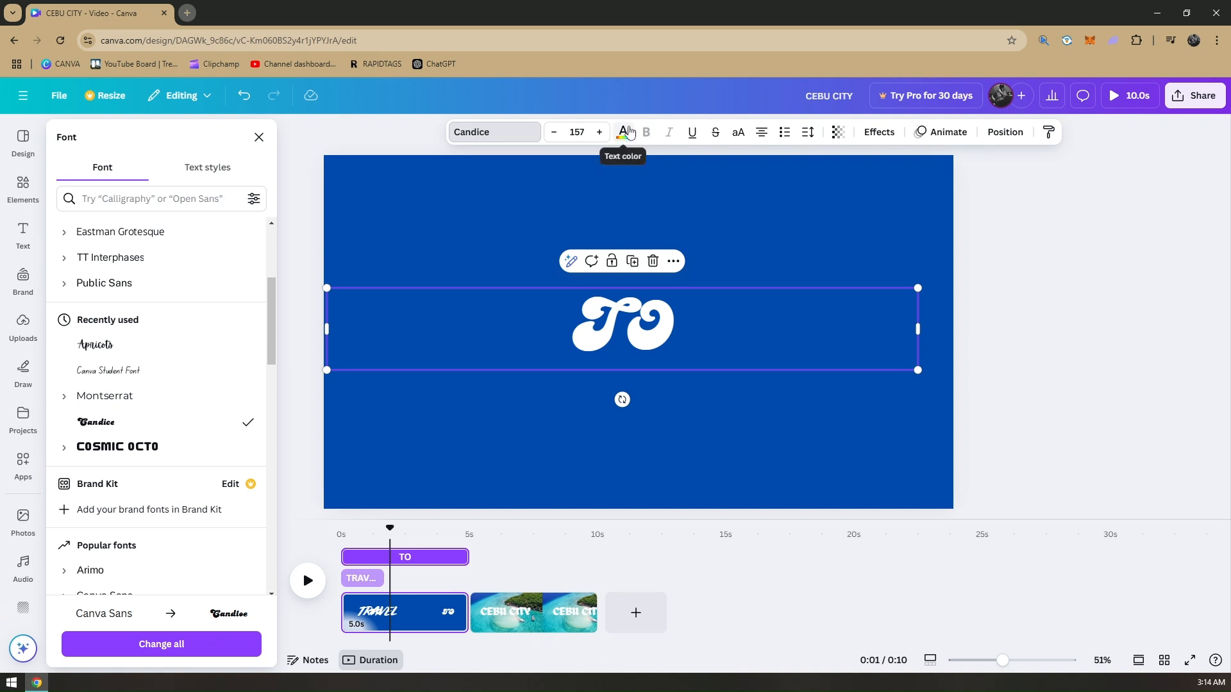
click(943, 131)
scroll(192, 455, down, 6)
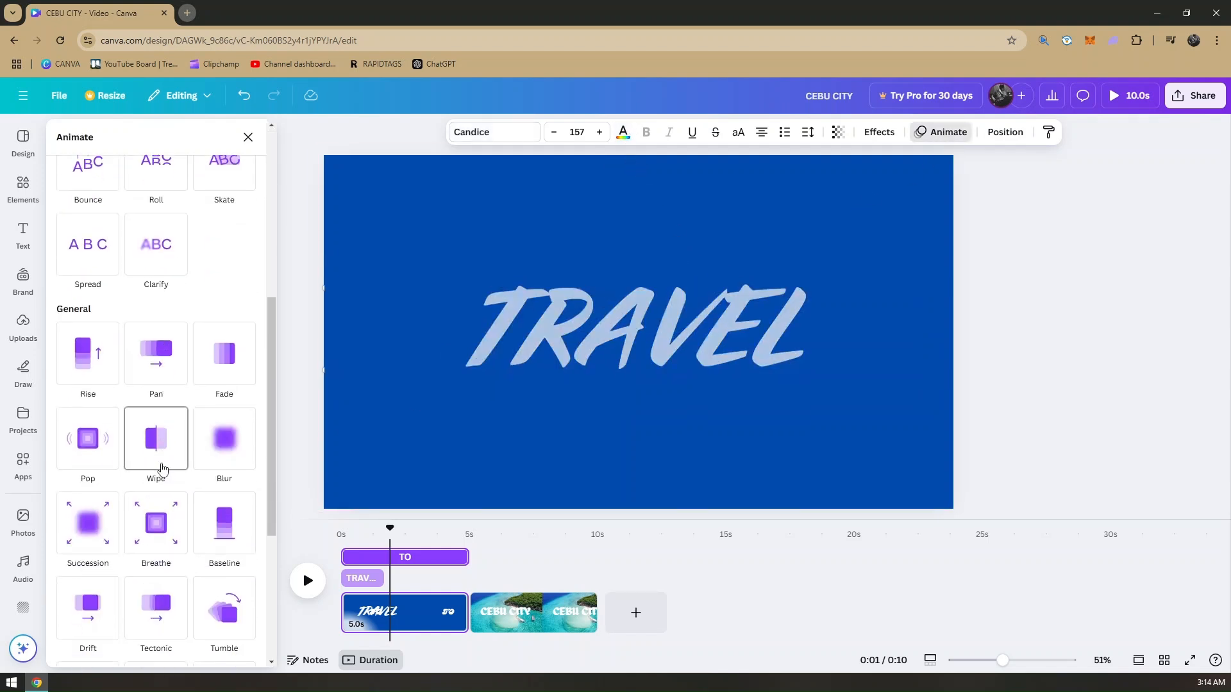
scroll(166, 456, up, 2)
click(115, 466)
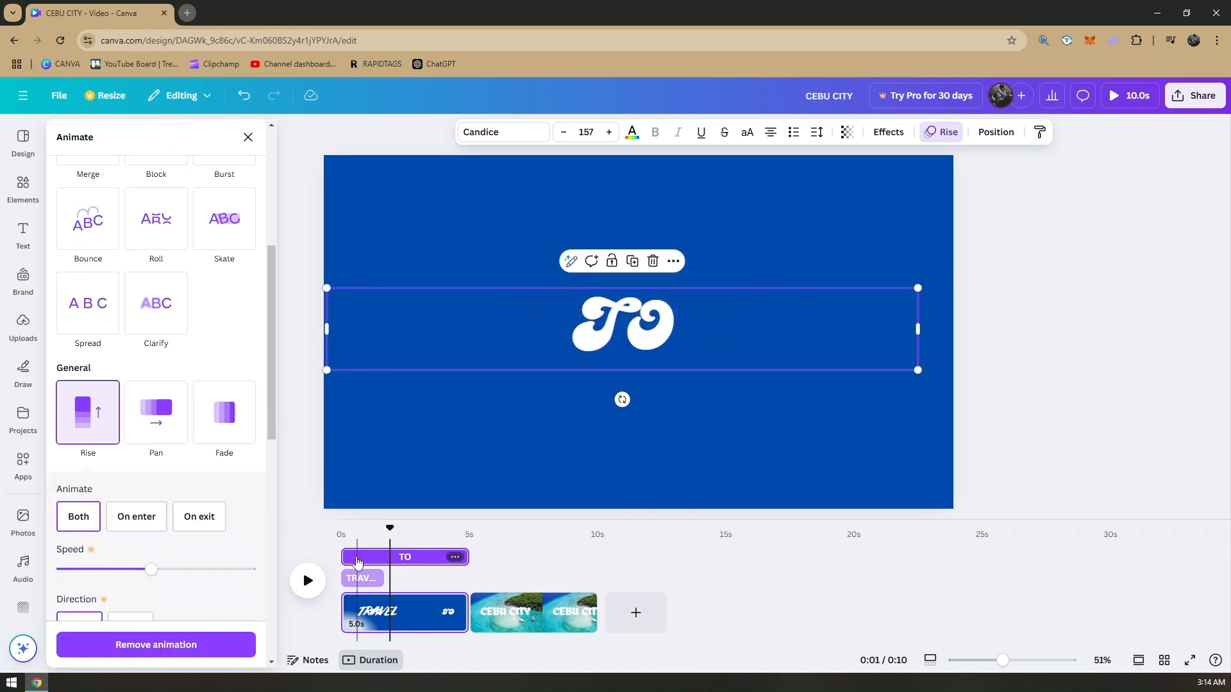
- Trim the "TO" timing to start where "TRAVEL" ends and last about 1.8 seconds, and preview the sequence
drag(347, 557, 386, 555)
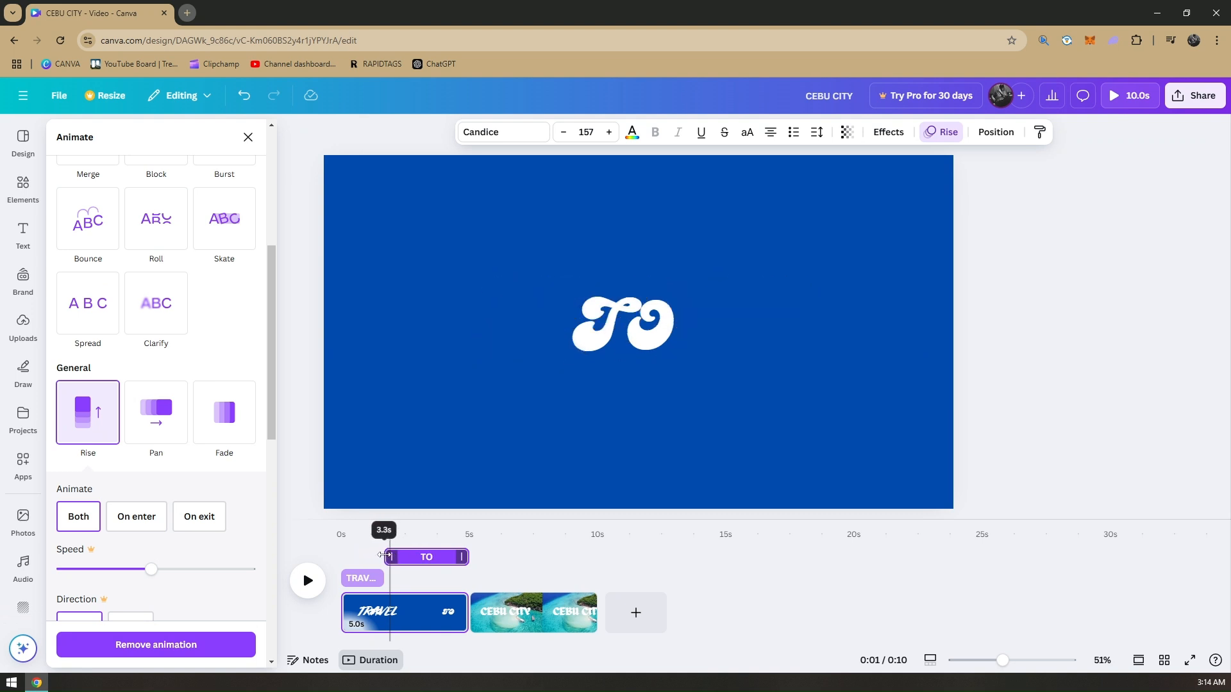
drag(465, 577, 339, 554)
key(space)
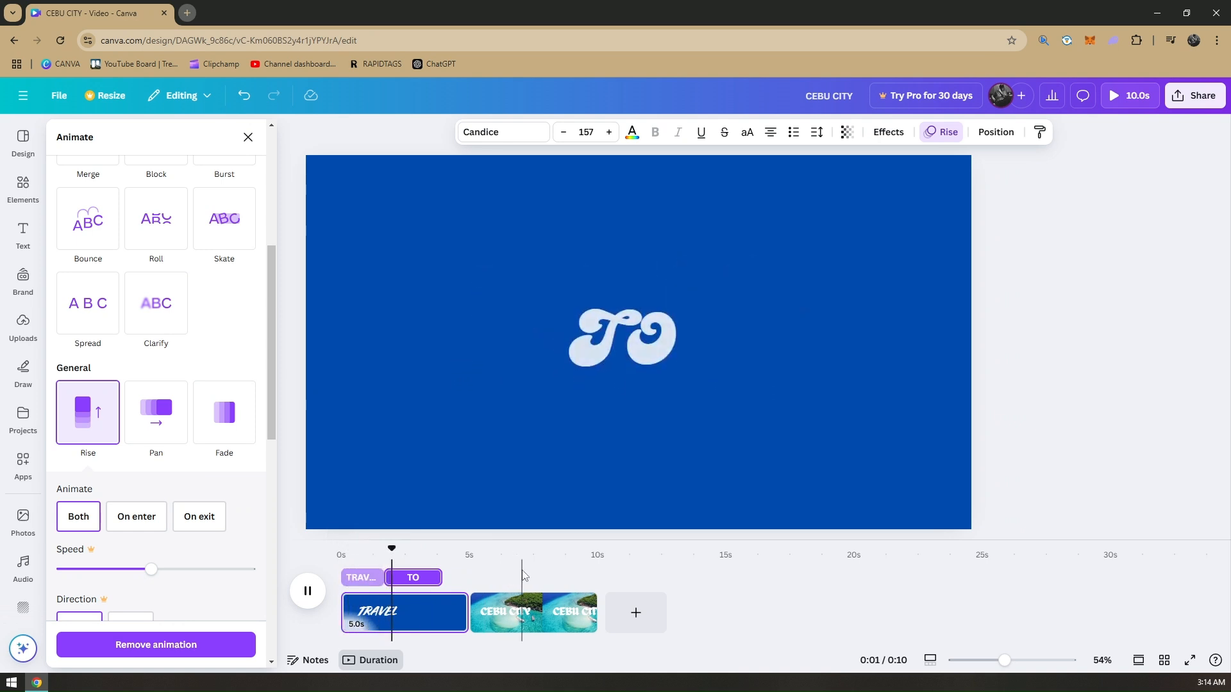
key(space)
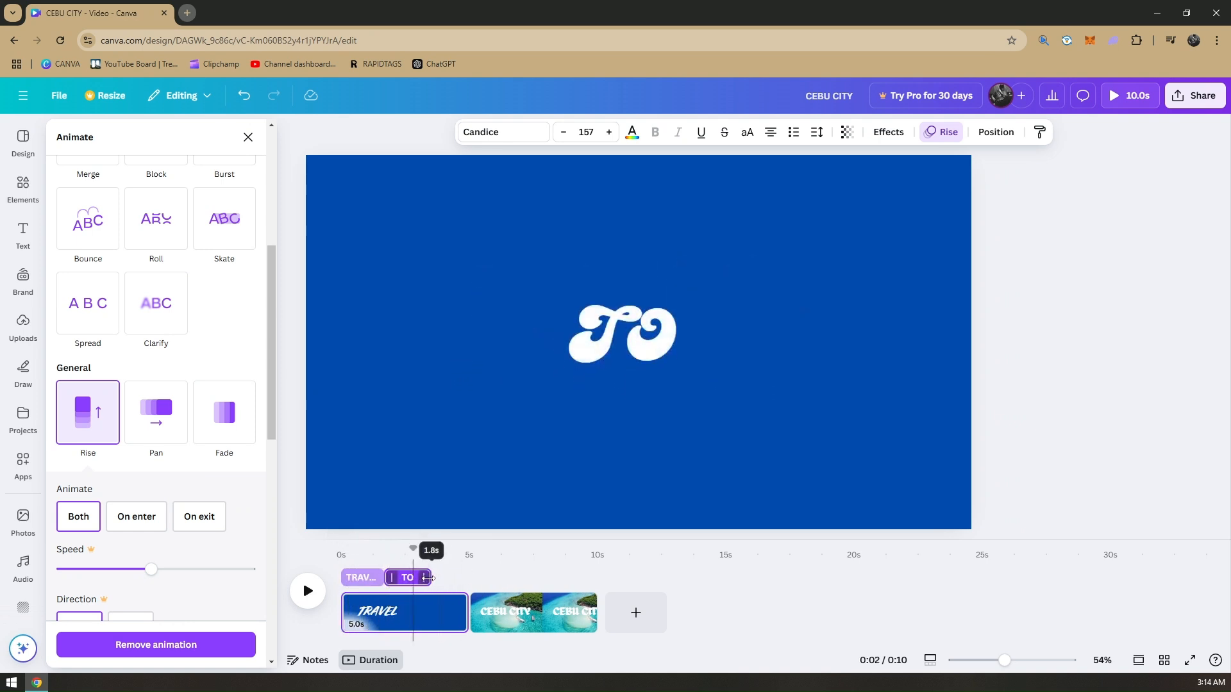
click(427, 579)
click(342, 553)
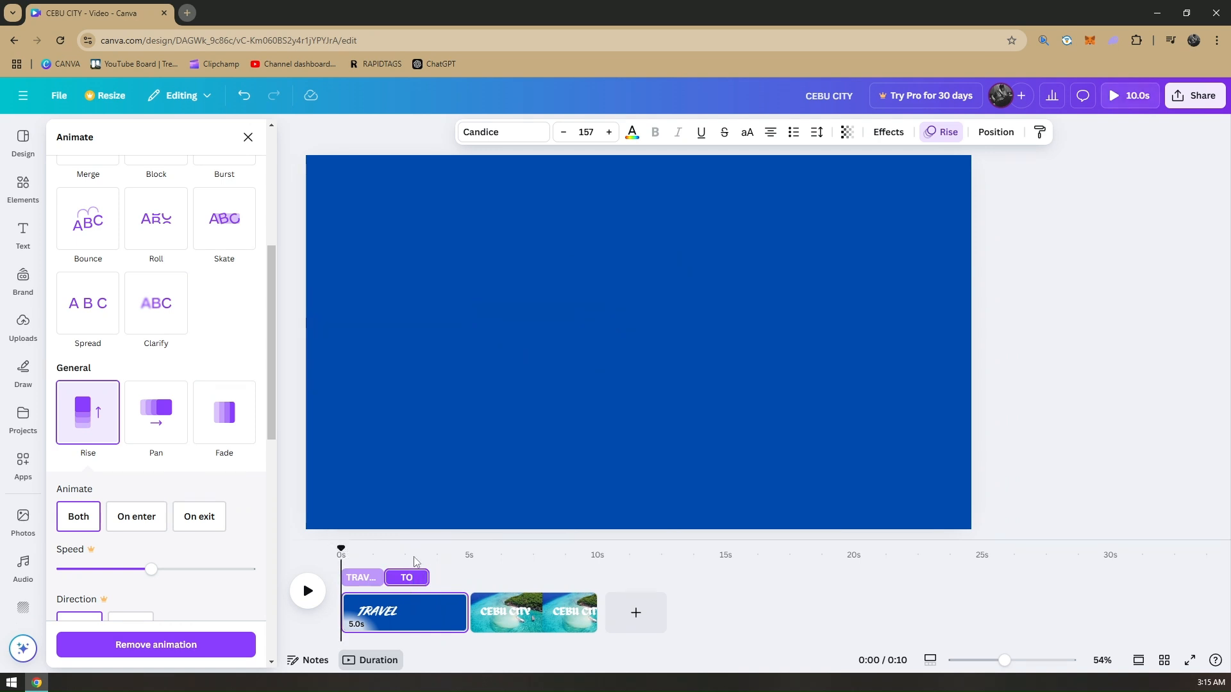
key(space)
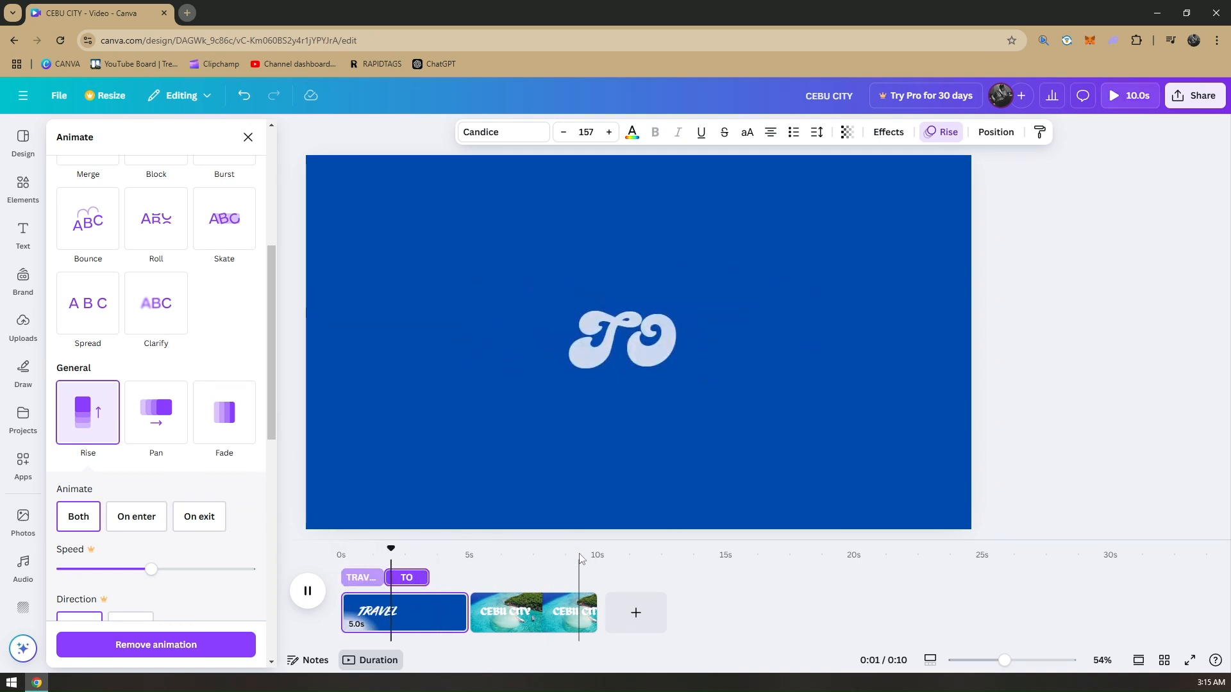
key(space)
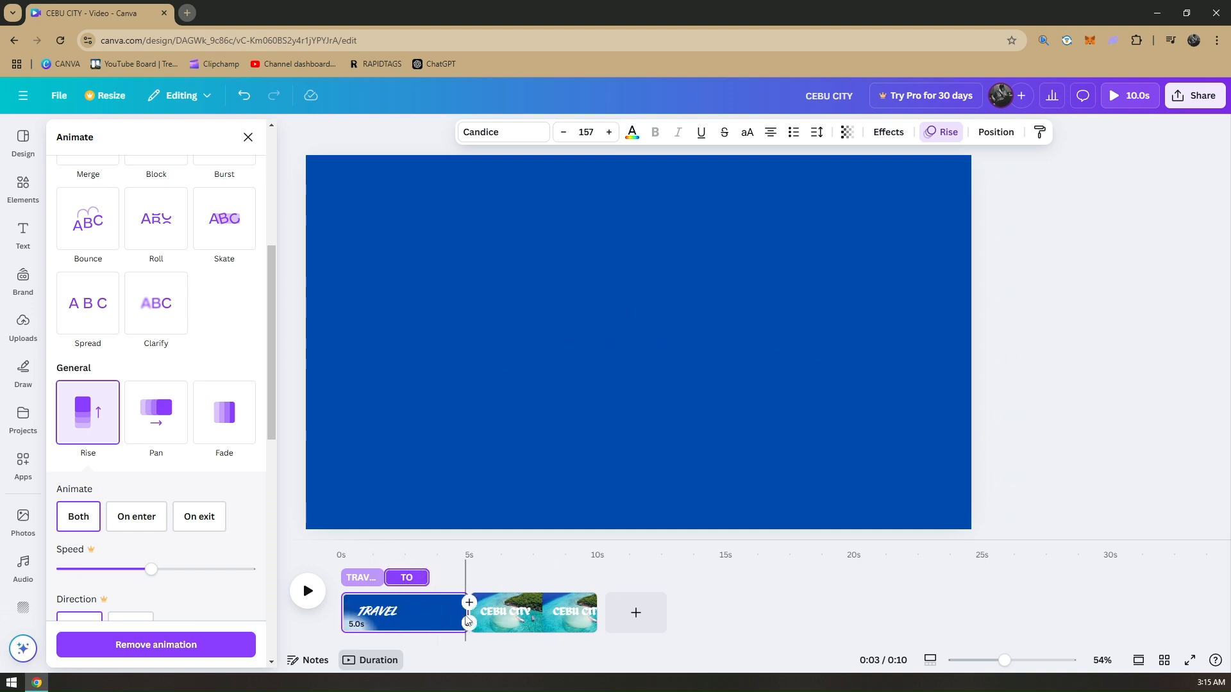
- Shorten the blue page to 3.8 seconds and play the transition into the "CEBU CITY" page
drag(454, 613, 434, 613)
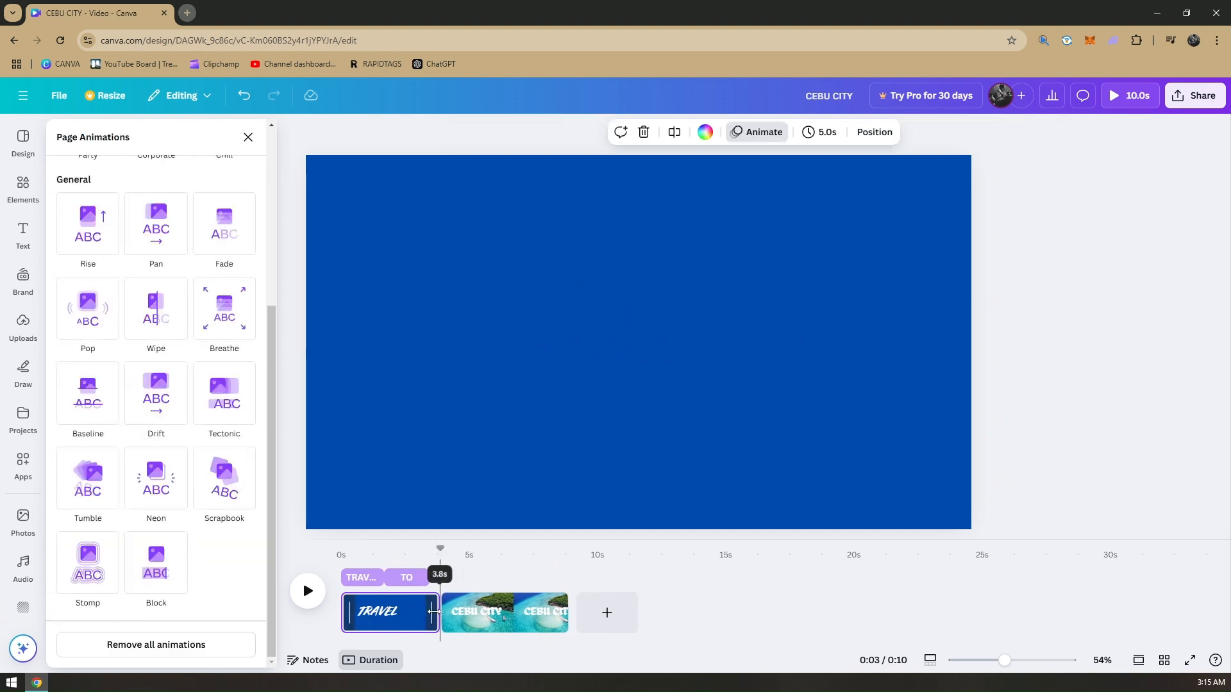
key(space)
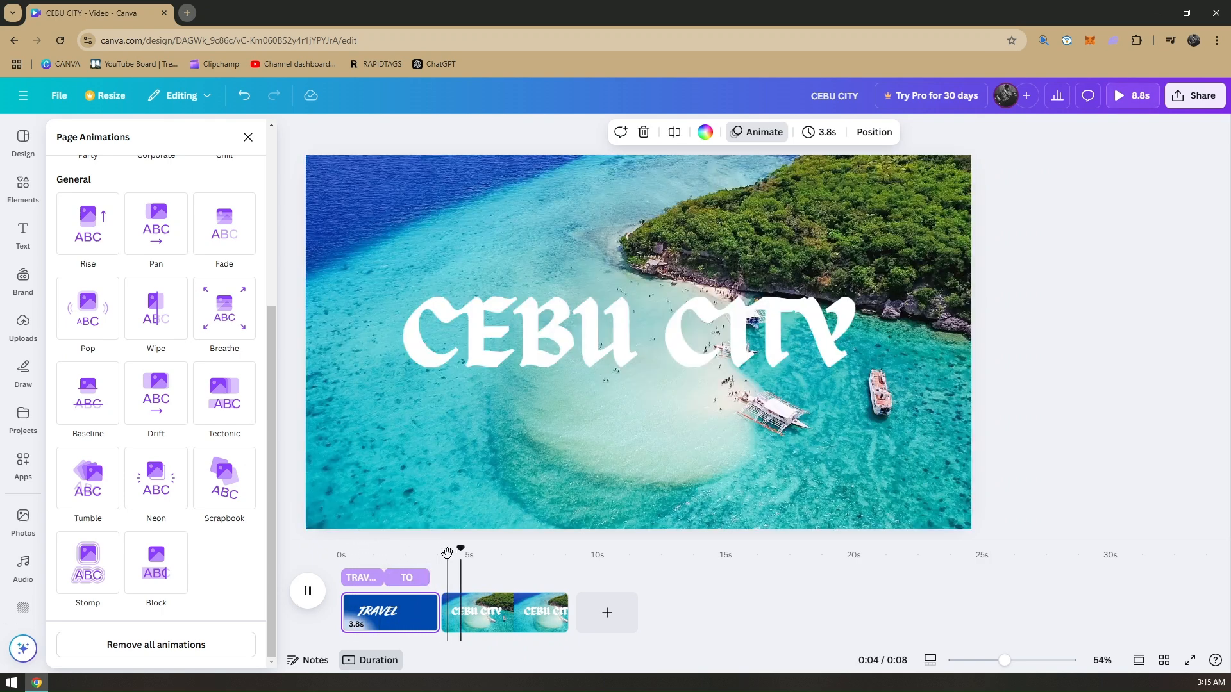
key(space)
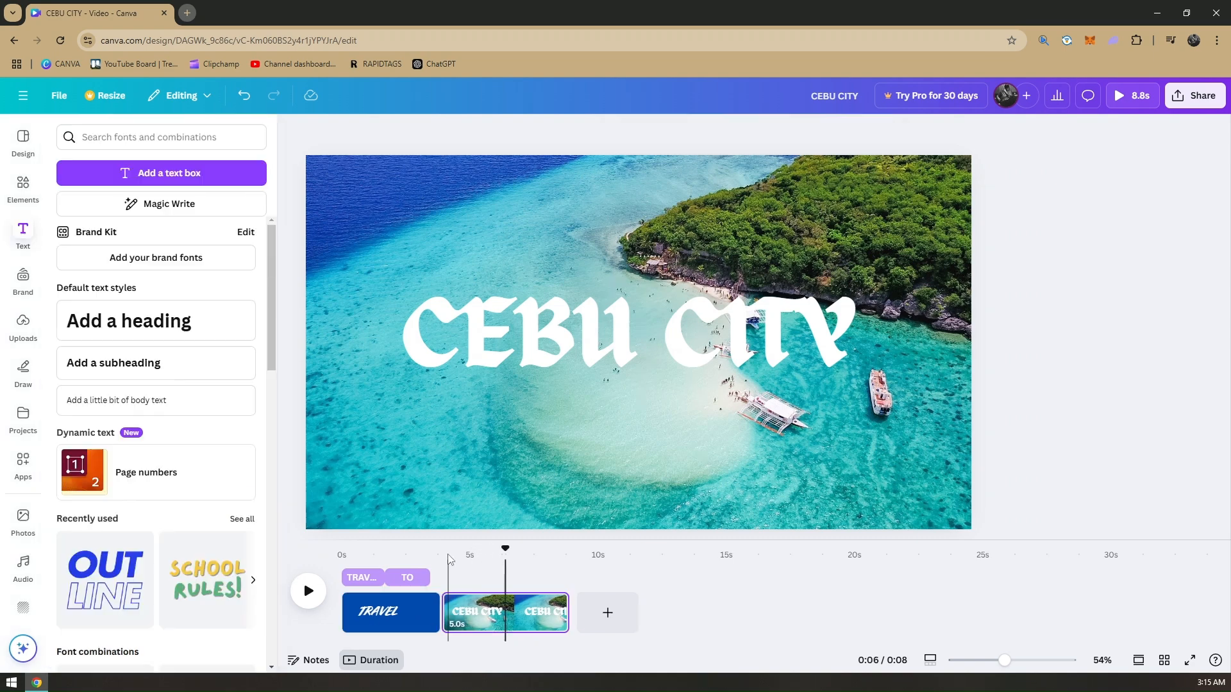
- With the "CEBU CITY" page active, search the graphics elements for "REAL PLANE"
click(472, 616)
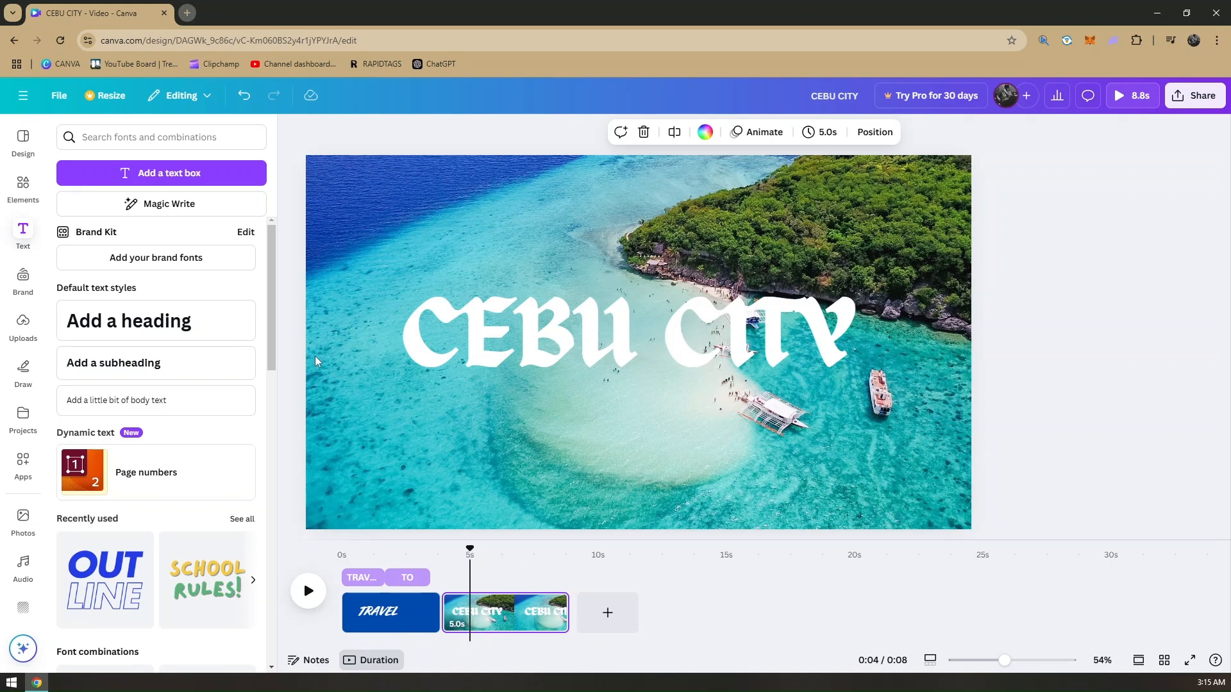
click(26, 202)
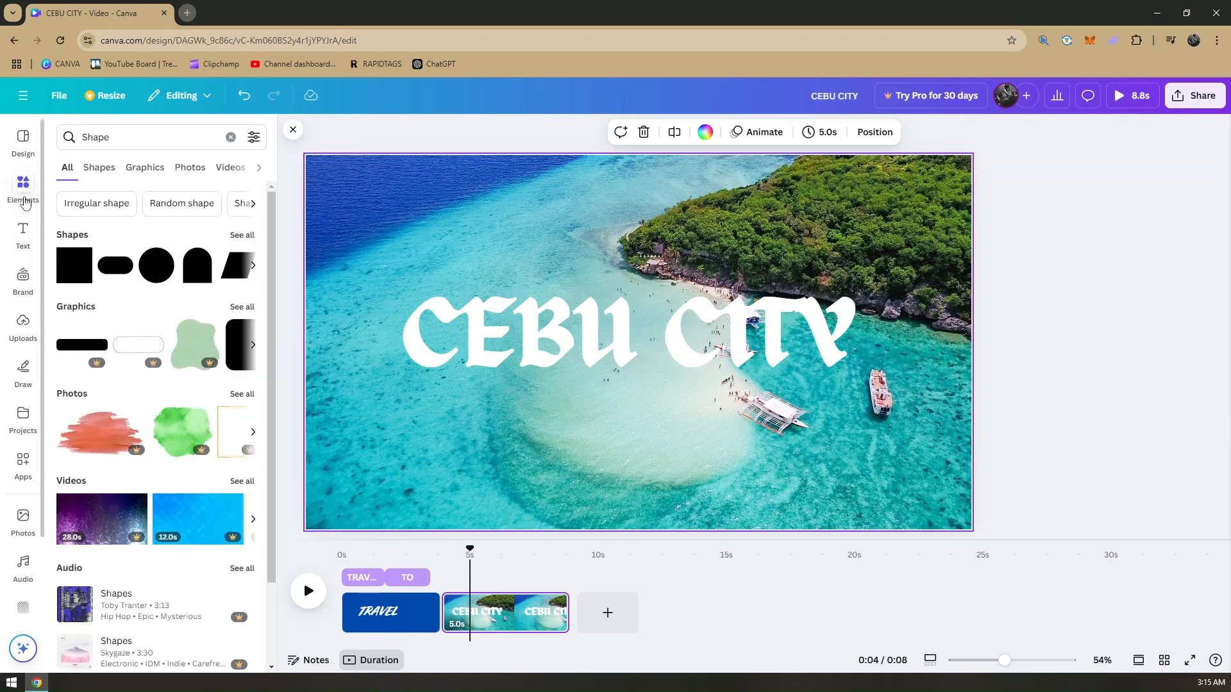
click(133, 175)
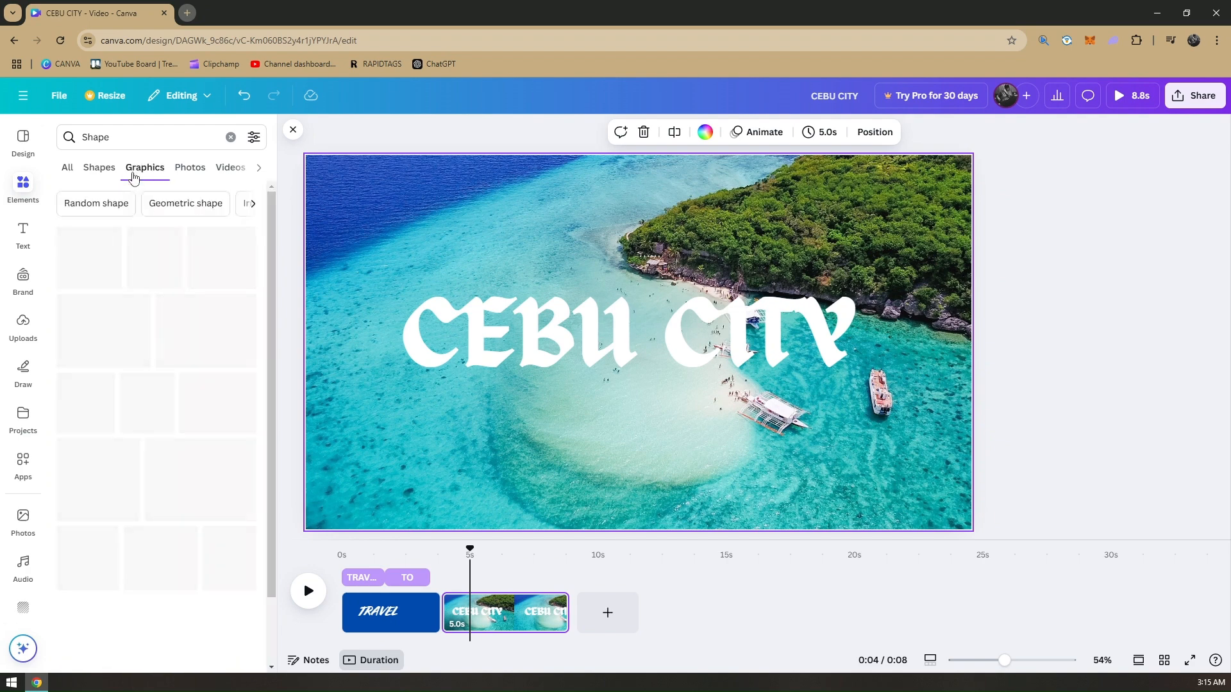
double_click(123, 140)
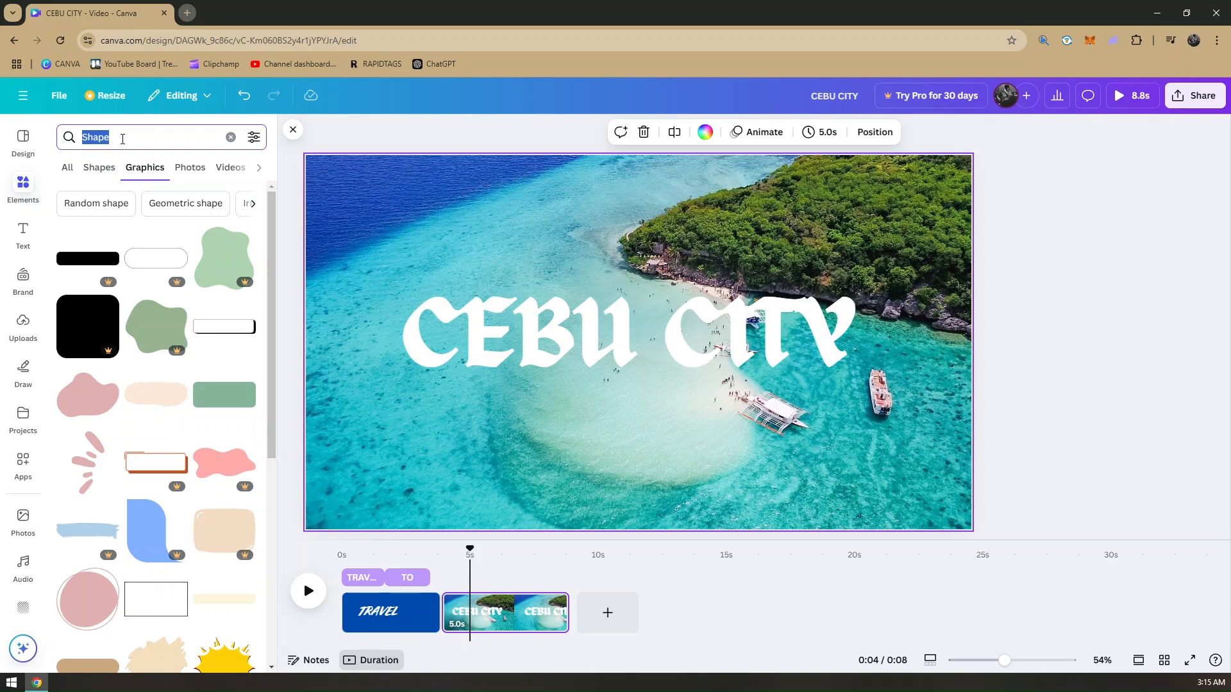
text(REAL)
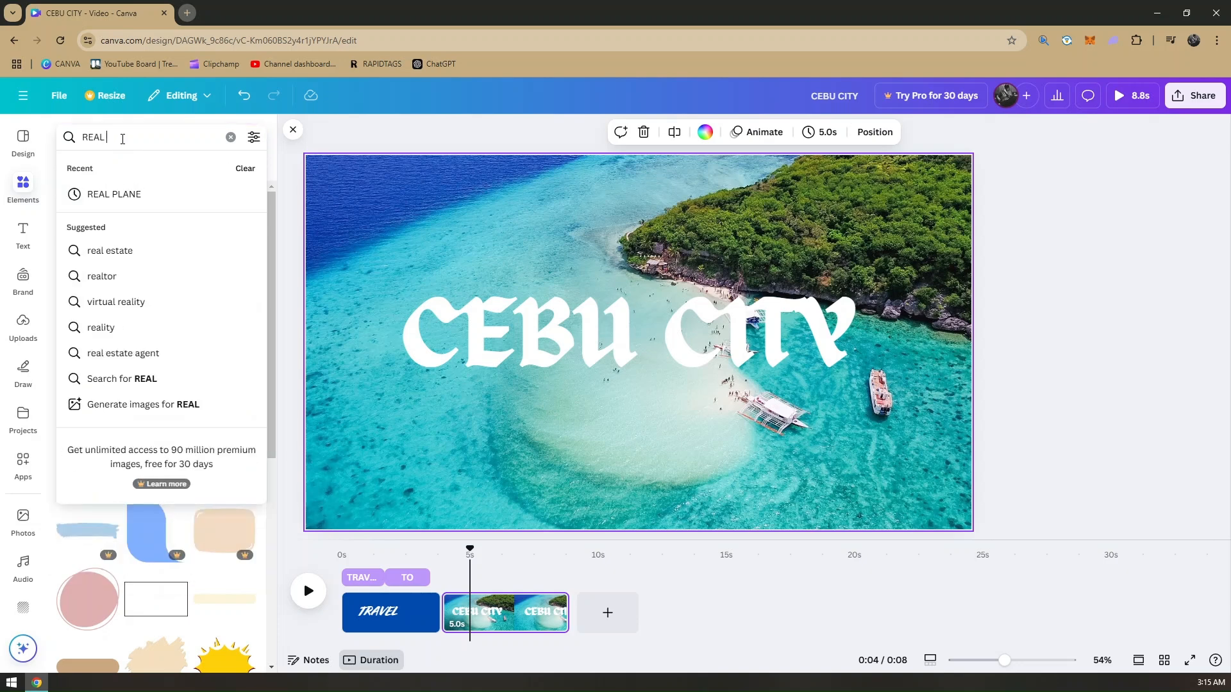
text( PLANE)
key(Return)
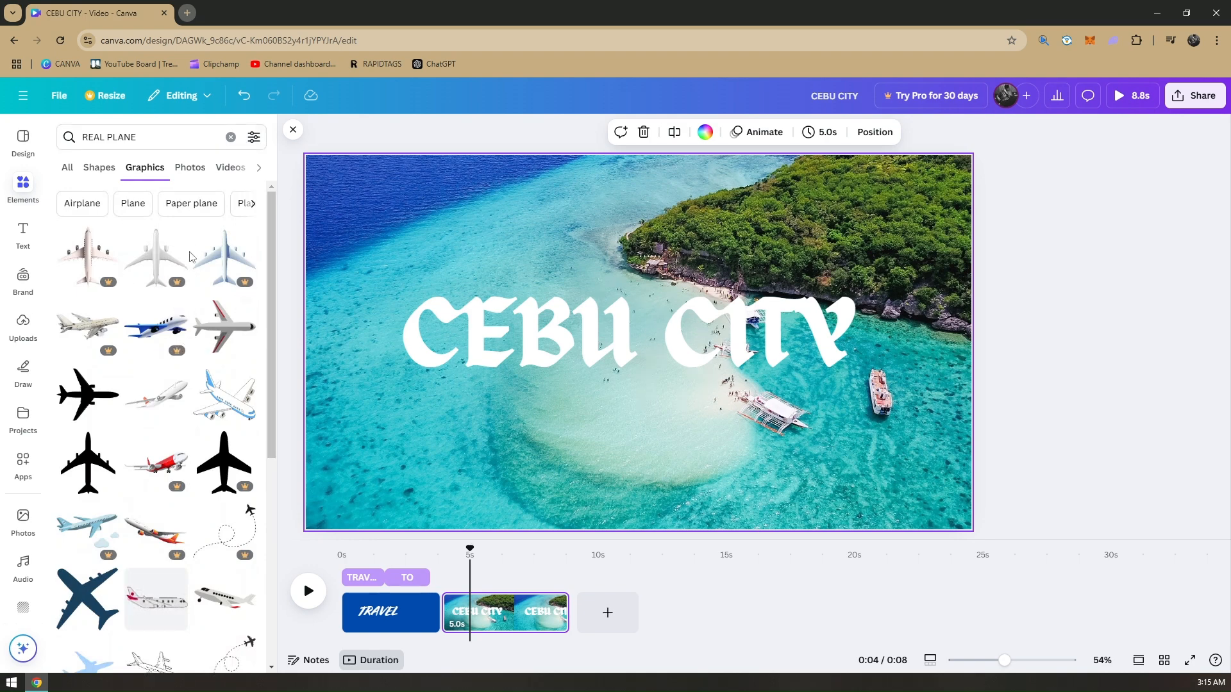
- Look through the "REAL PLANE" graphics for an airplane suited to flying across the page
scroll(192, 356, down, 1)
scroll(176, 378, down, 2)
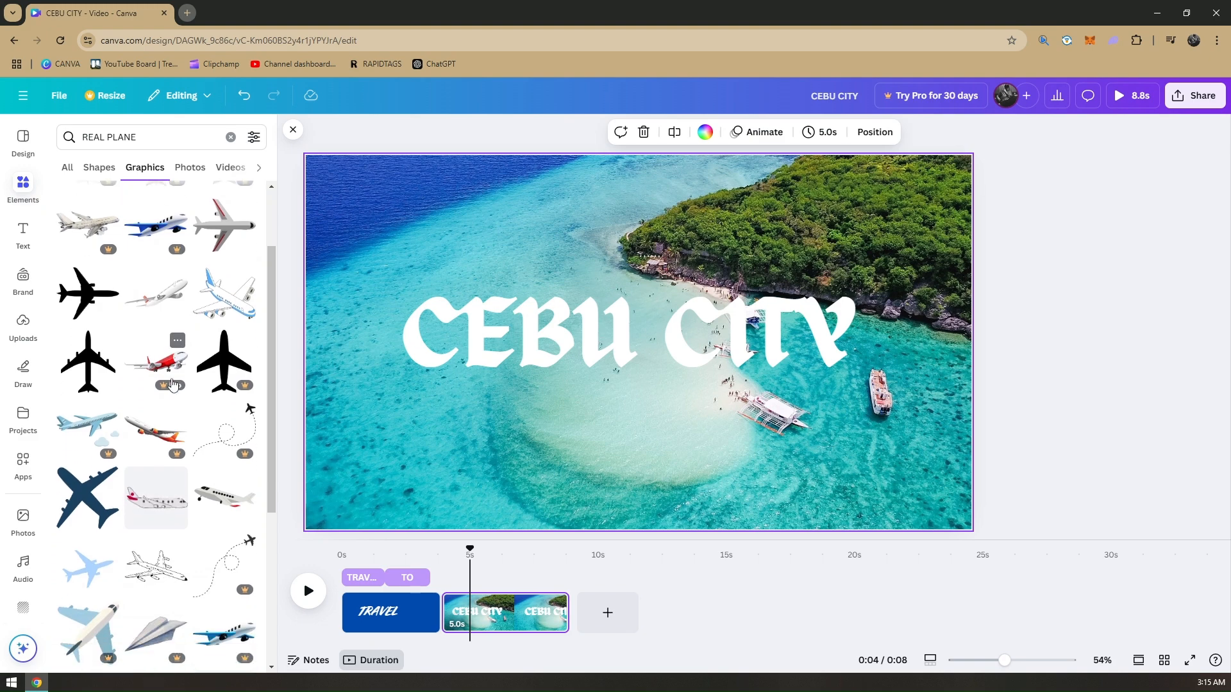
scroll(204, 381, down, 1)
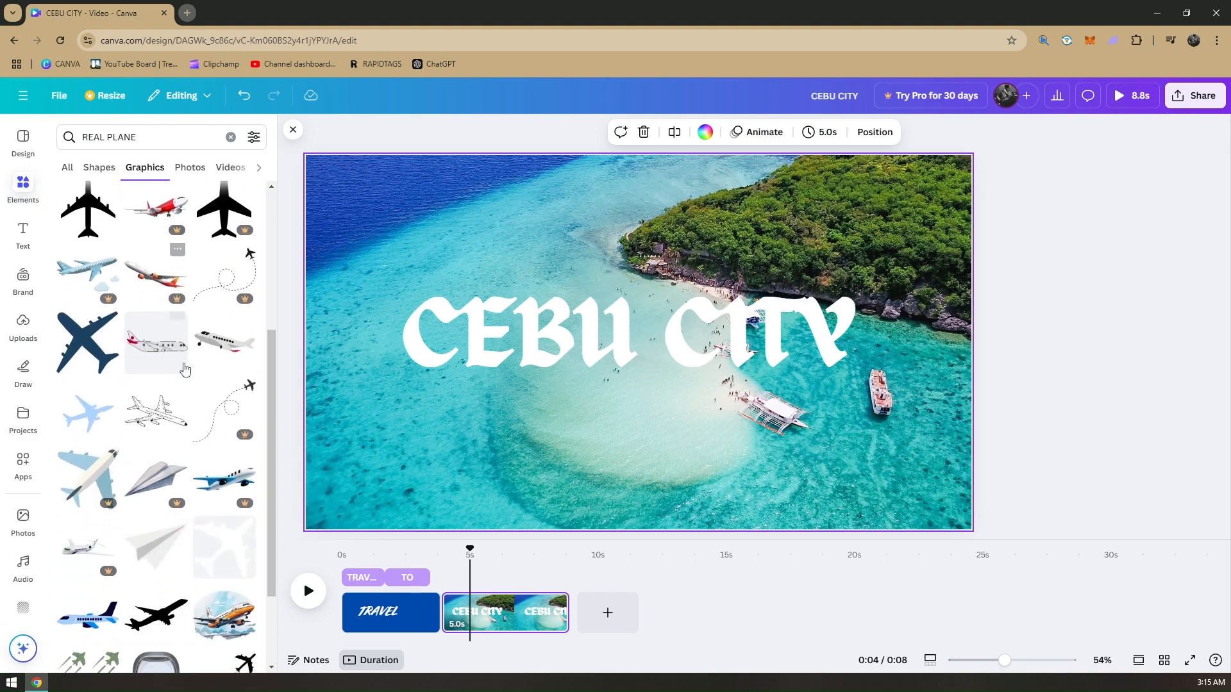
scroll(184, 317, down, 6)
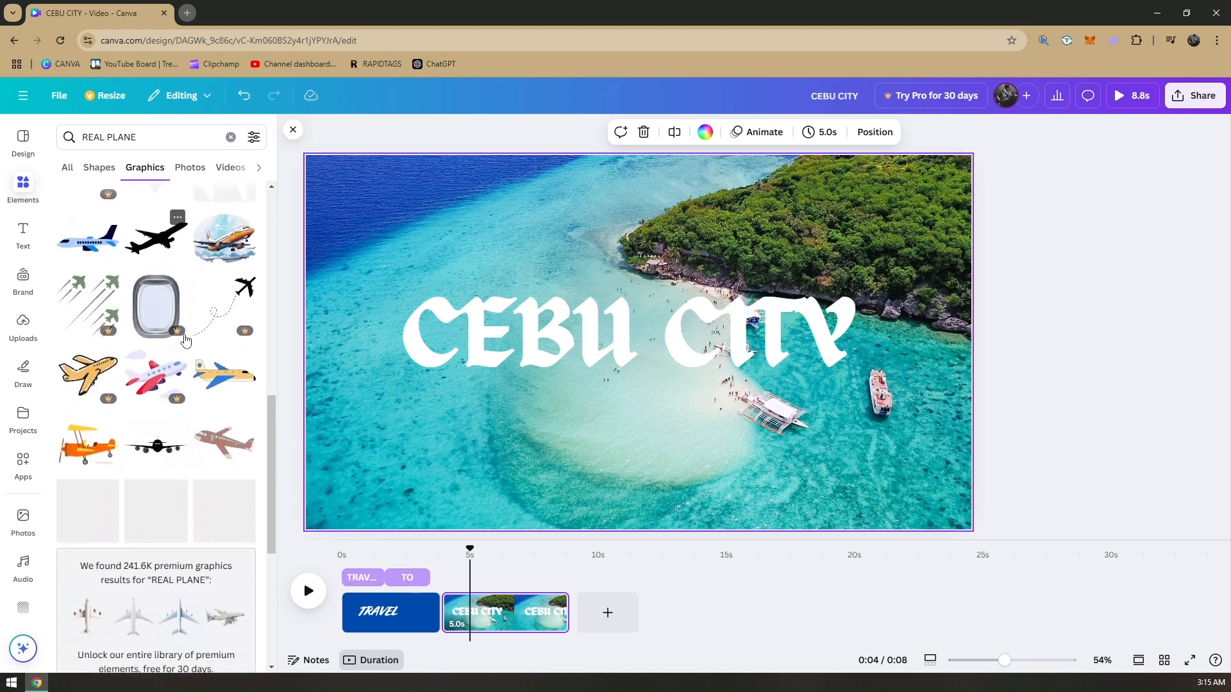
scroll(186, 340, down, 7)
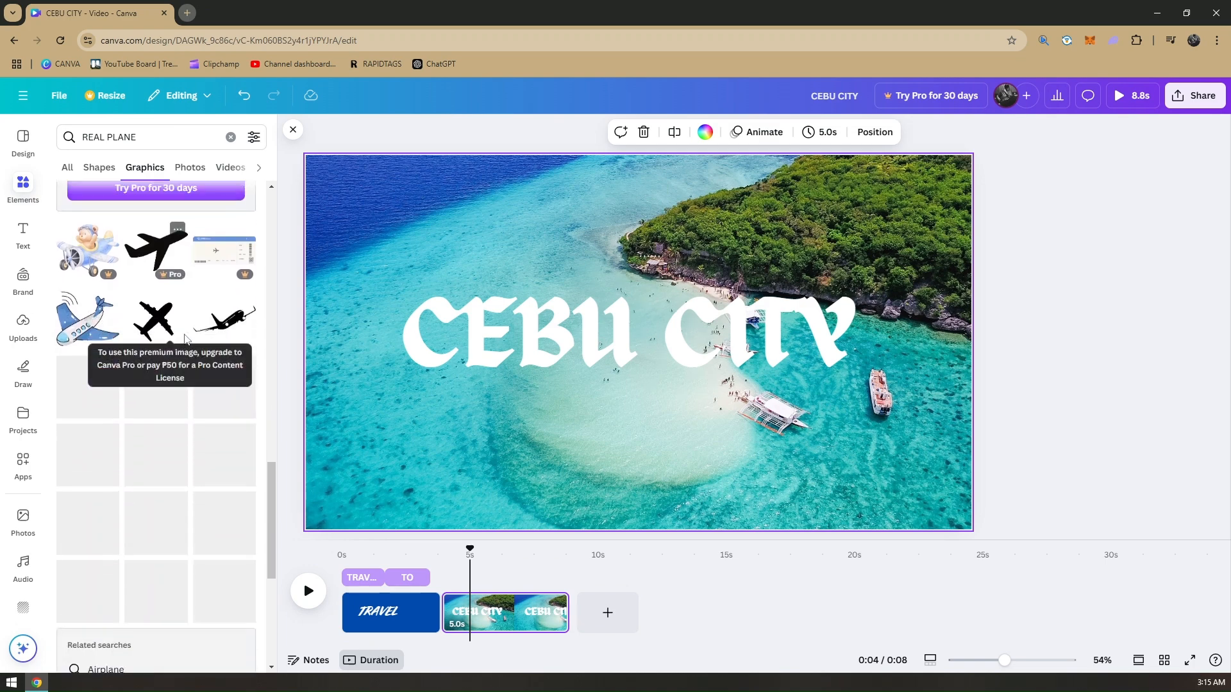
scroll(193, 352, down, 9)
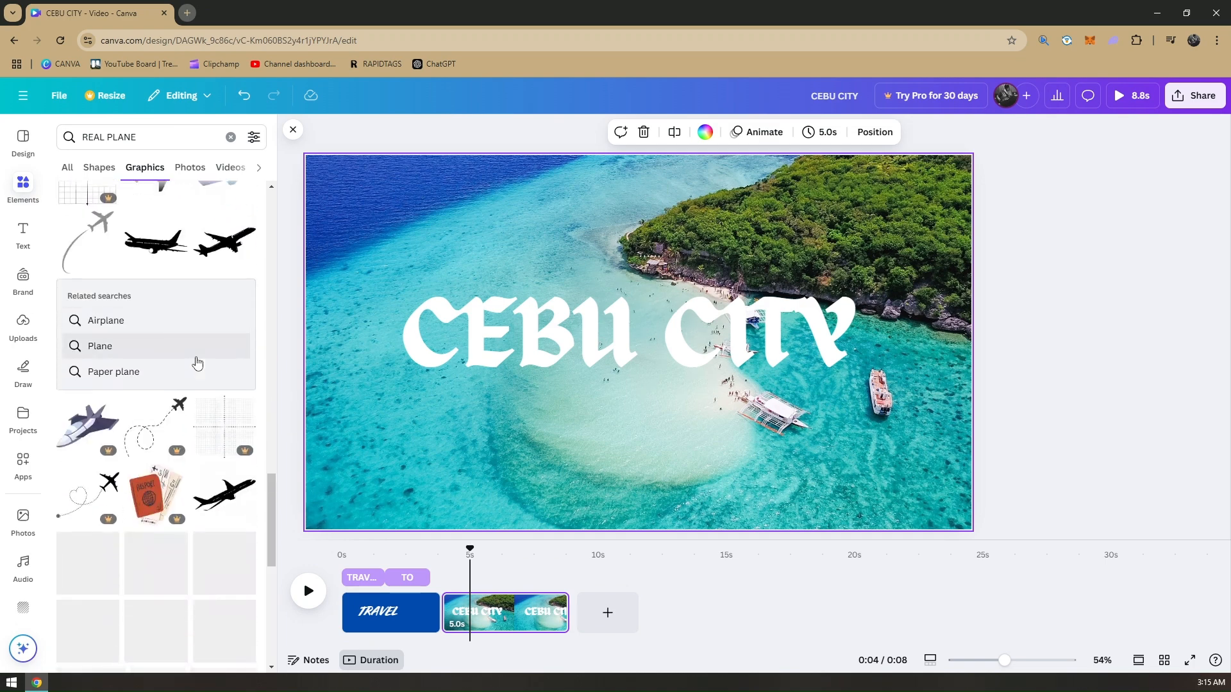
scroll(197, 364, down, 5)
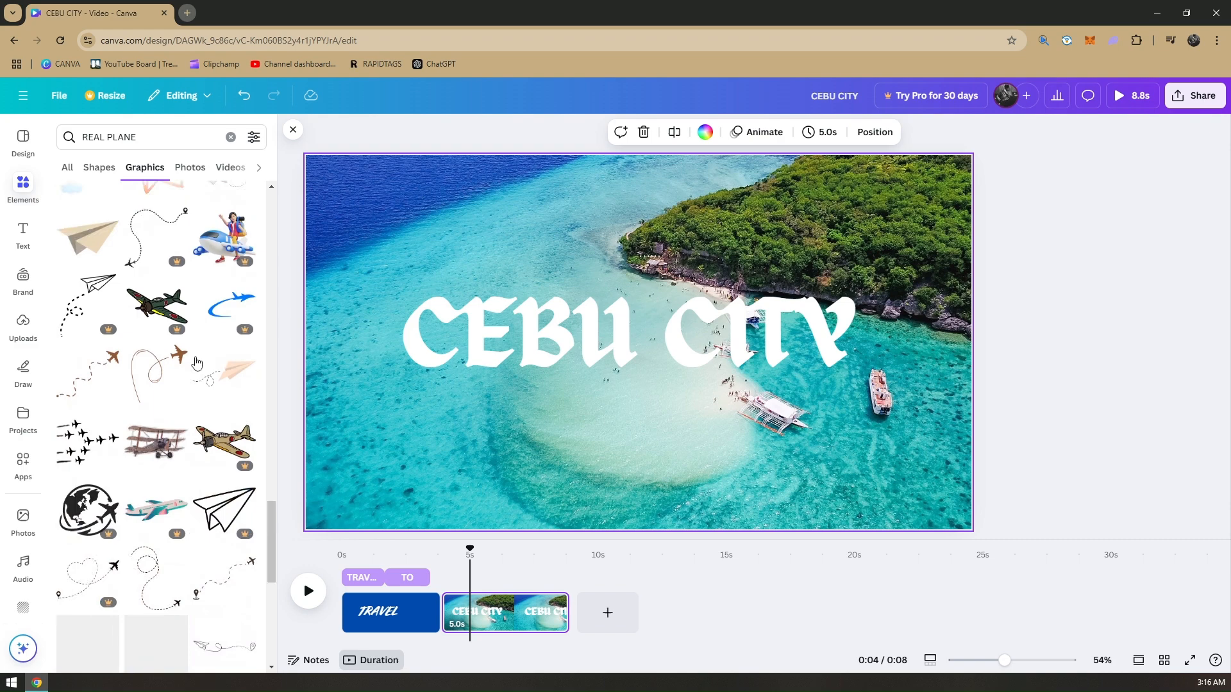
scroll(192, 363, up, 20)
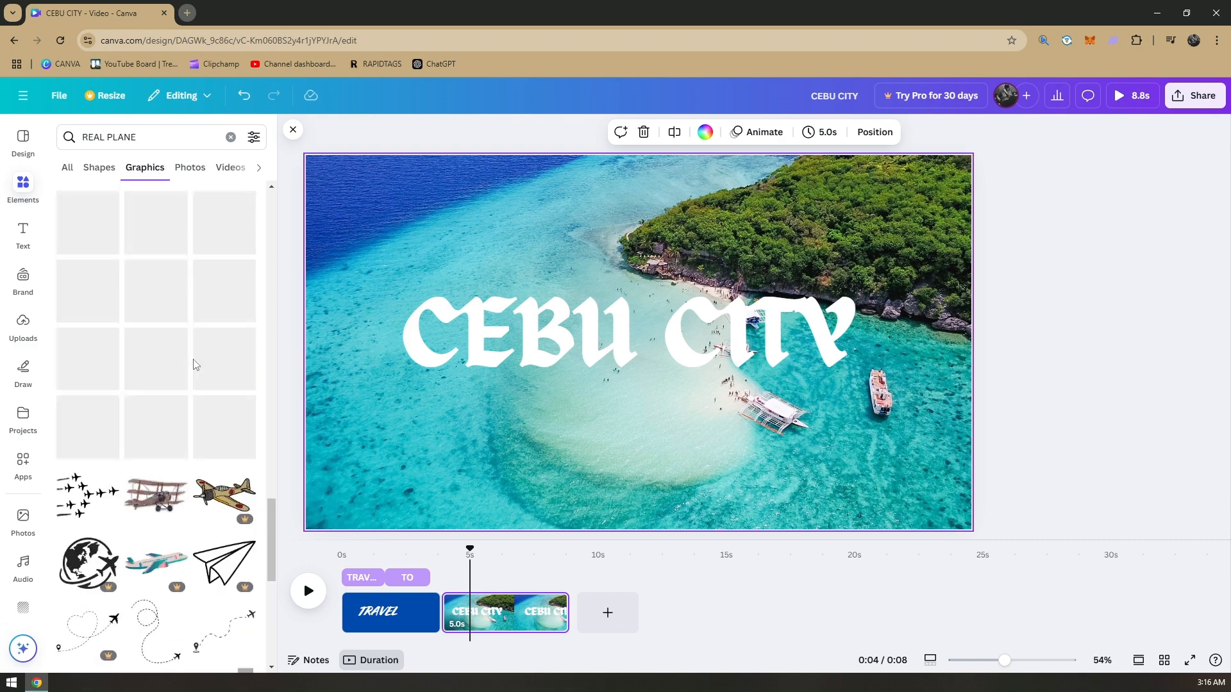
- Search the graphics for "AIR PLANE" and add the solid black top-view airplane facing right to the "CEBU CITY" page
click(158, 136)
text(AIR PLANE)
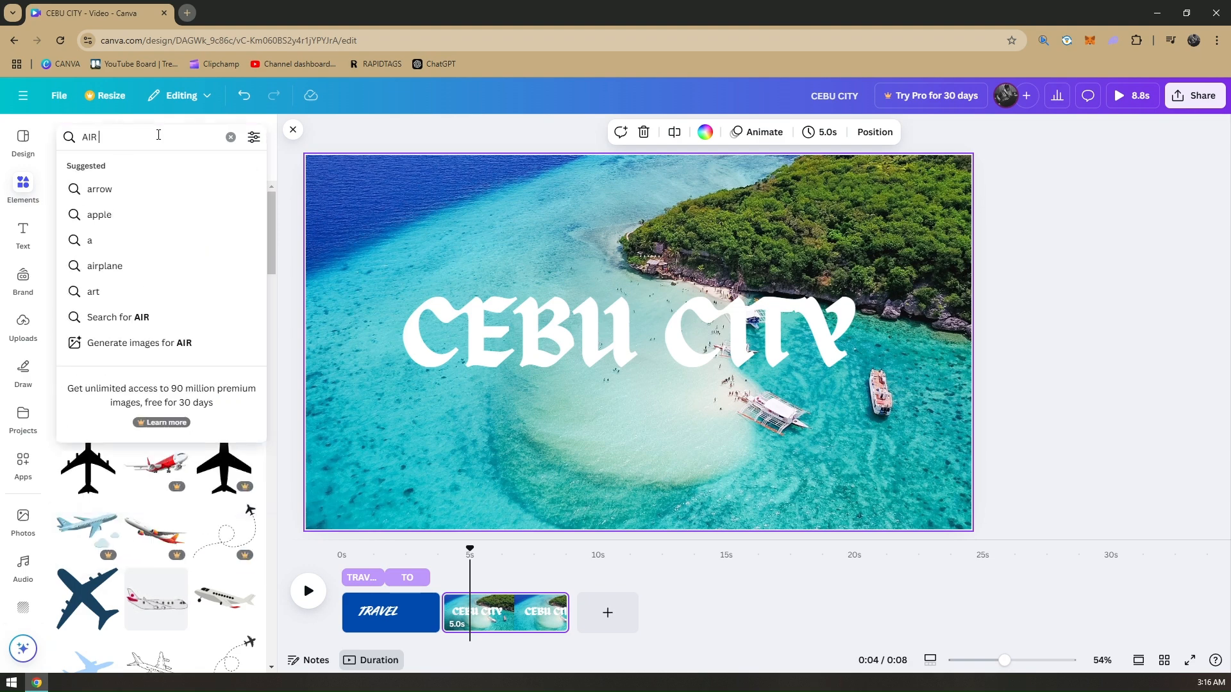
key(Return)
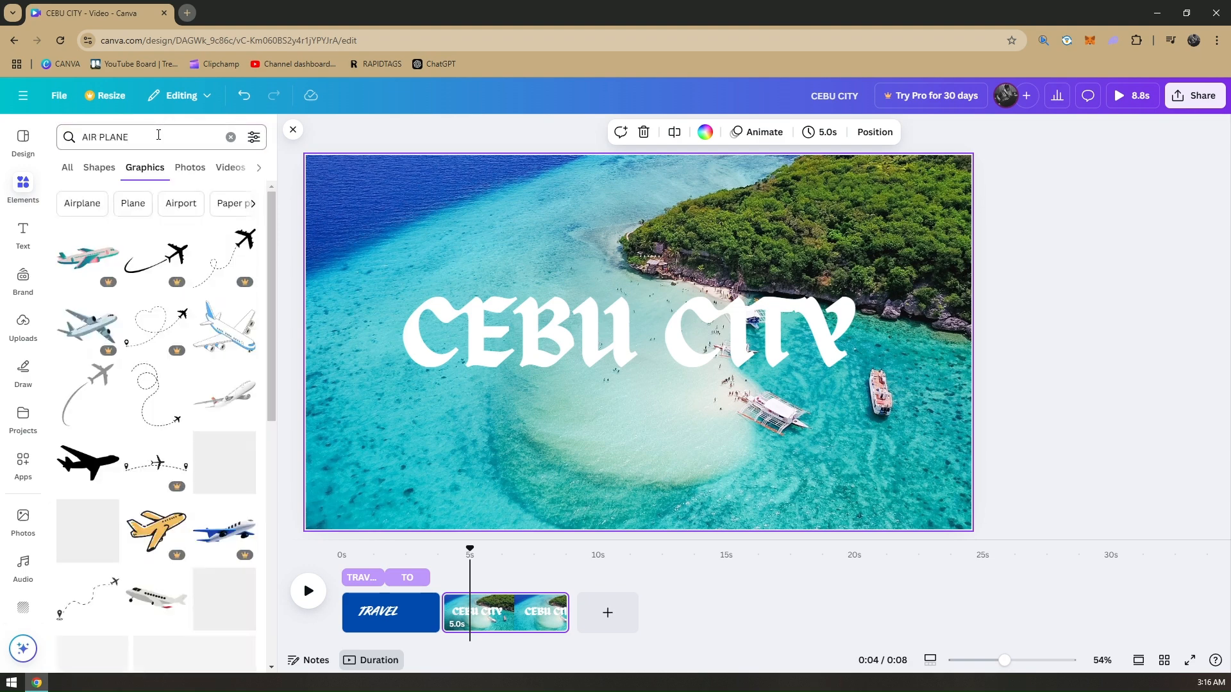
scroll(164, 288, down, 6)
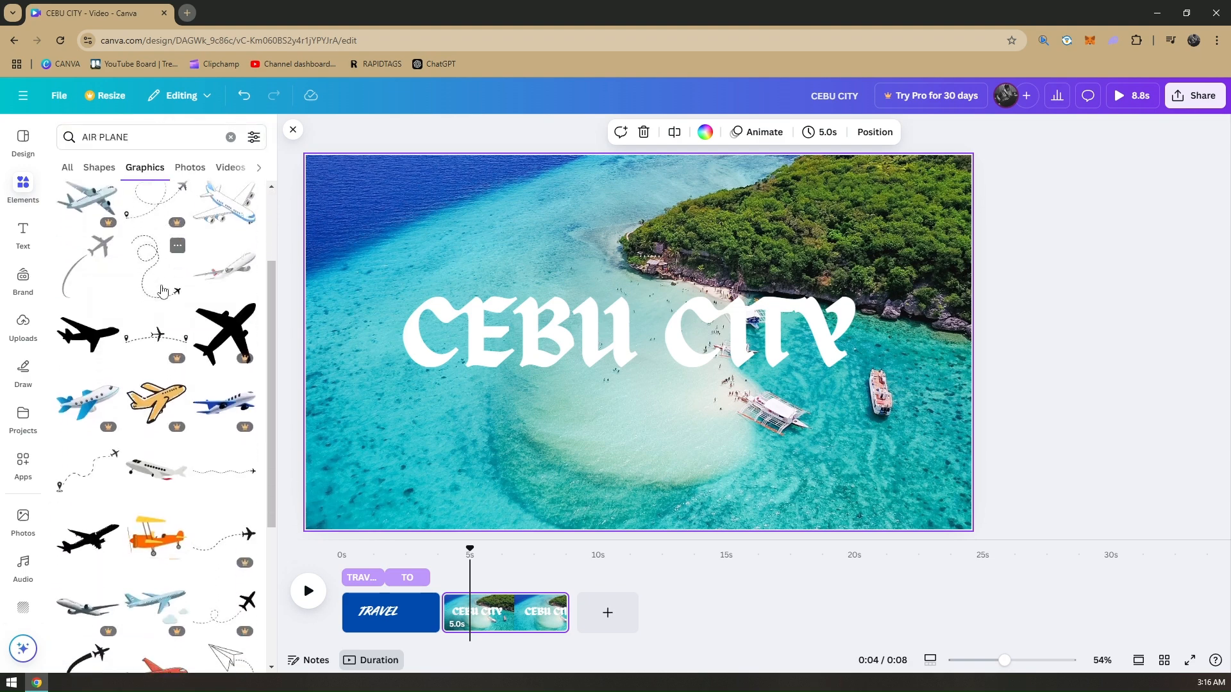
scroll(162, 292, down, 1)
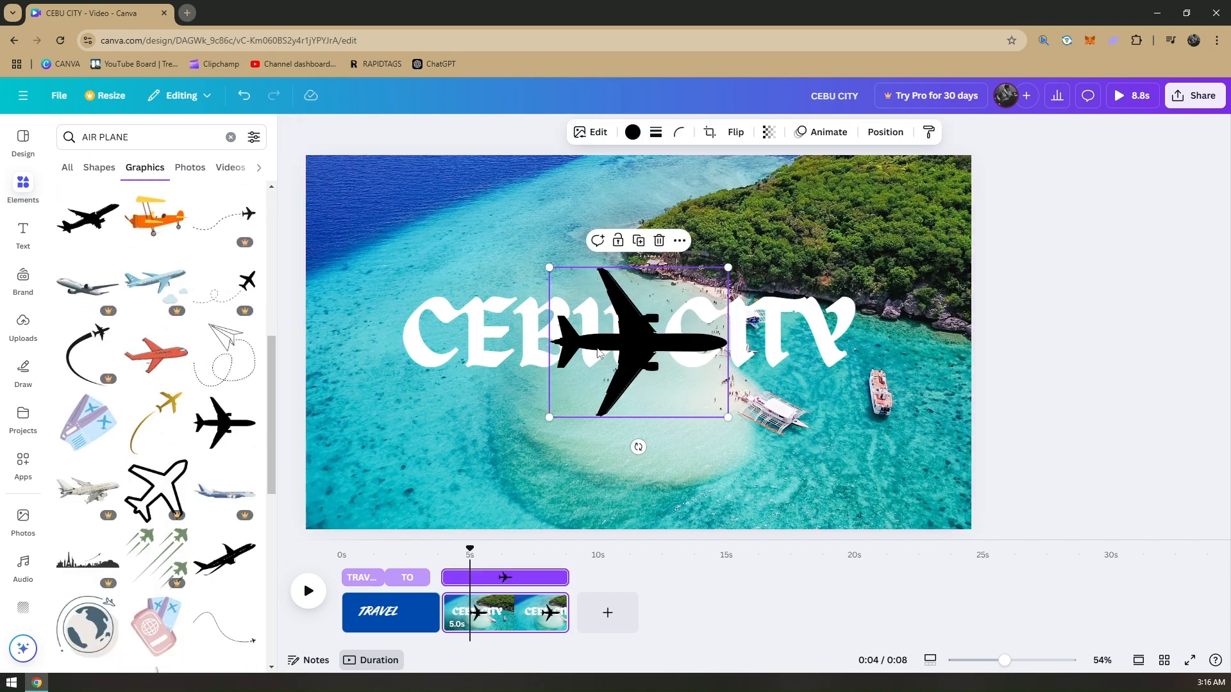
- Enlarge the airplane to nearly the page's height and move it completely off the page's left edge
drag(621, 351, 405, 288)
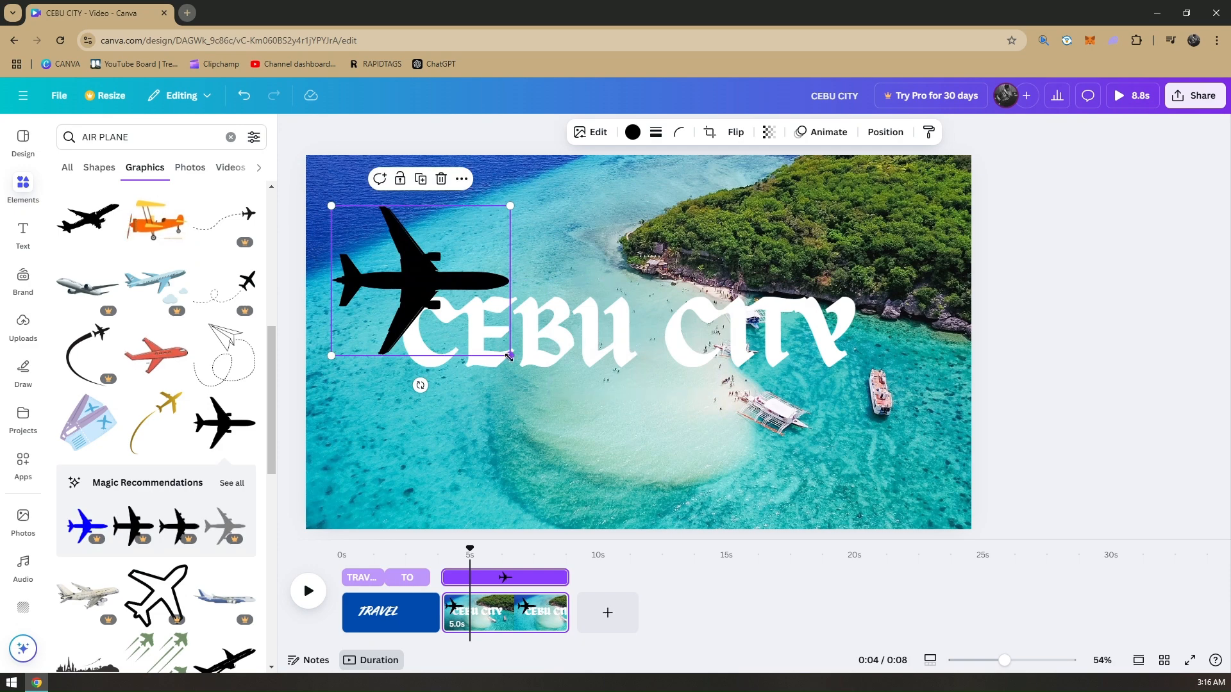
drag(511, 357, 391, 354)
drag(515, 357, 297, 352)
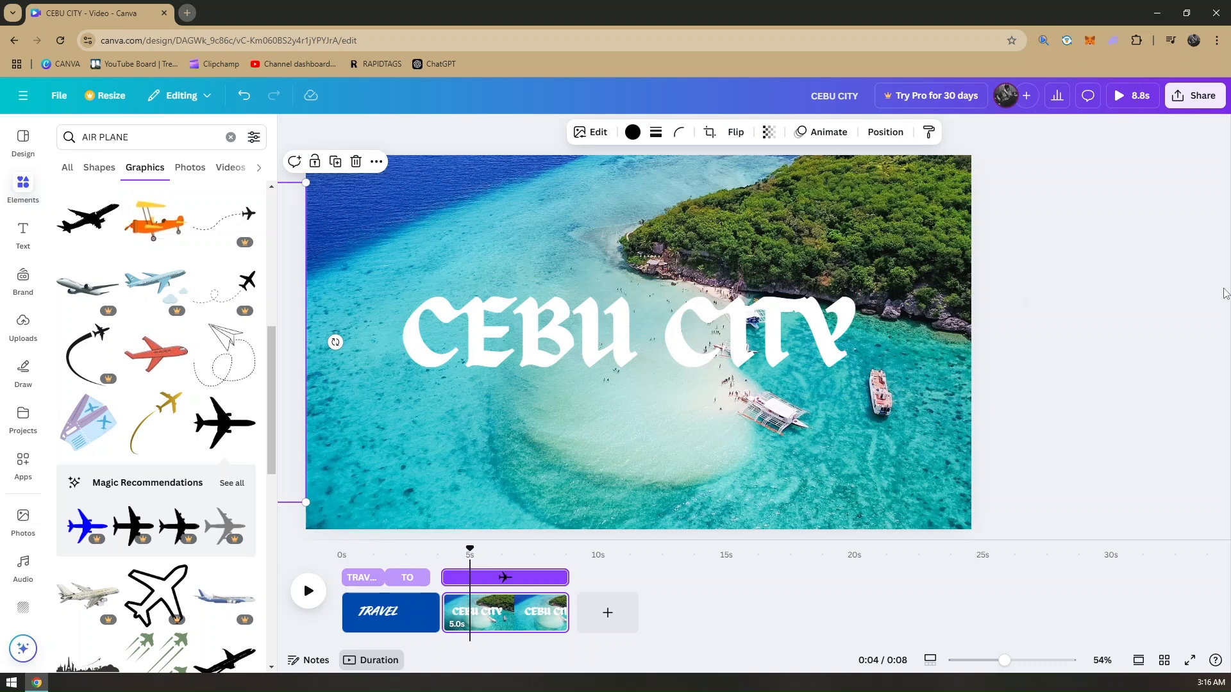
click(829, 133)
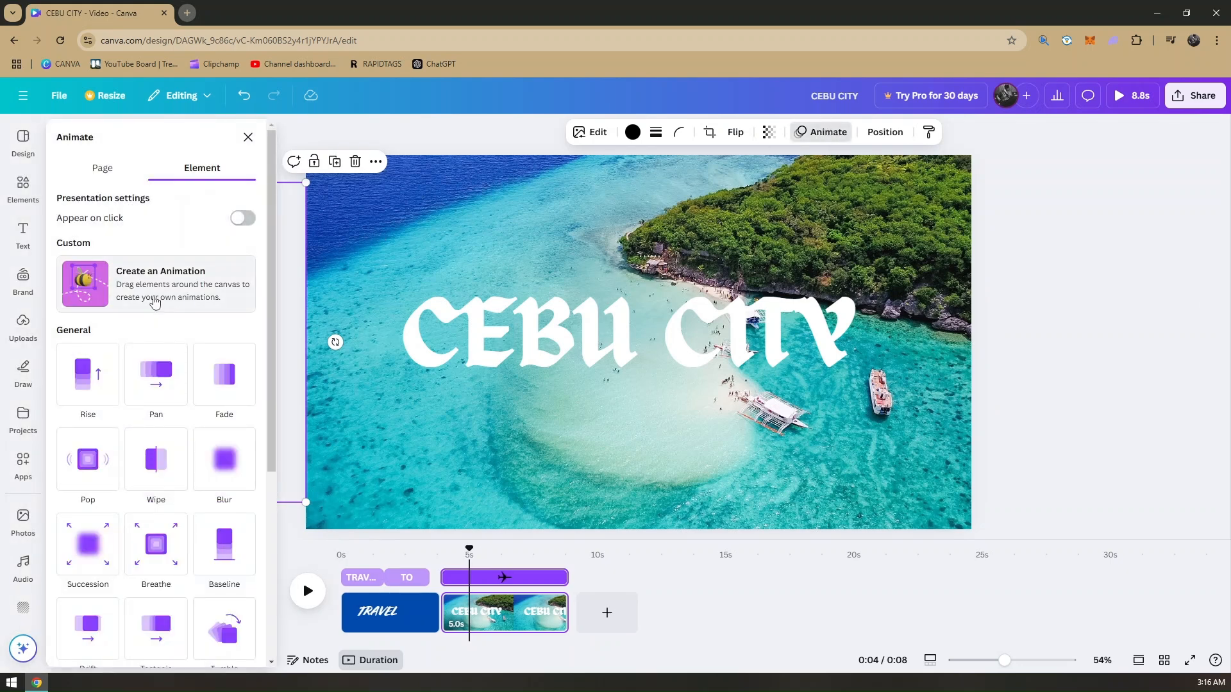
click(155, 301)
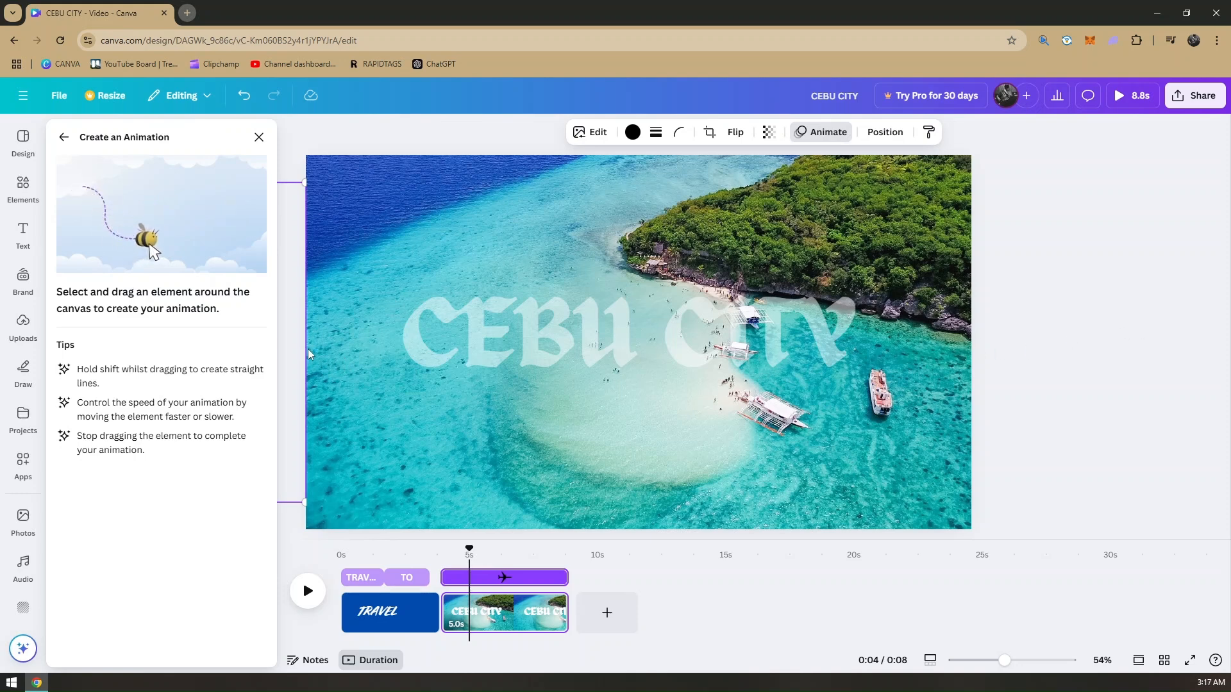
key(ctrl+z)
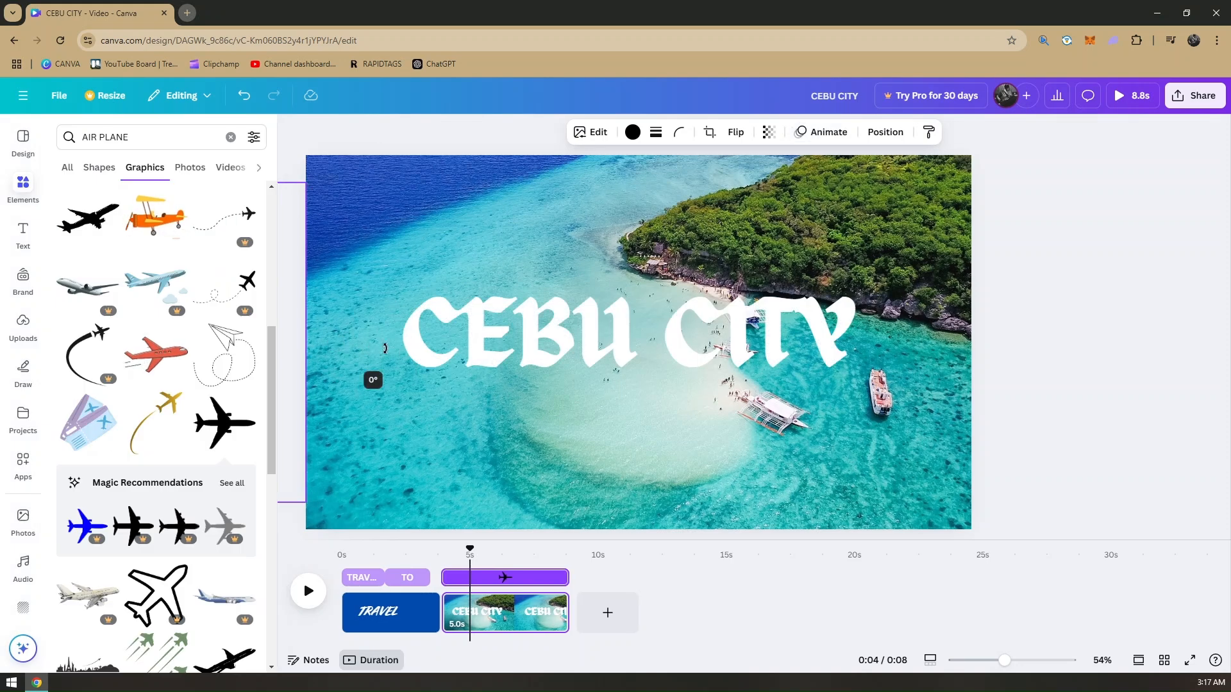
- Undo the airplane's last move and reposition it so only the tip of its nose overlaps the page's left edge
click(410, 354)
key(ctrl+z)
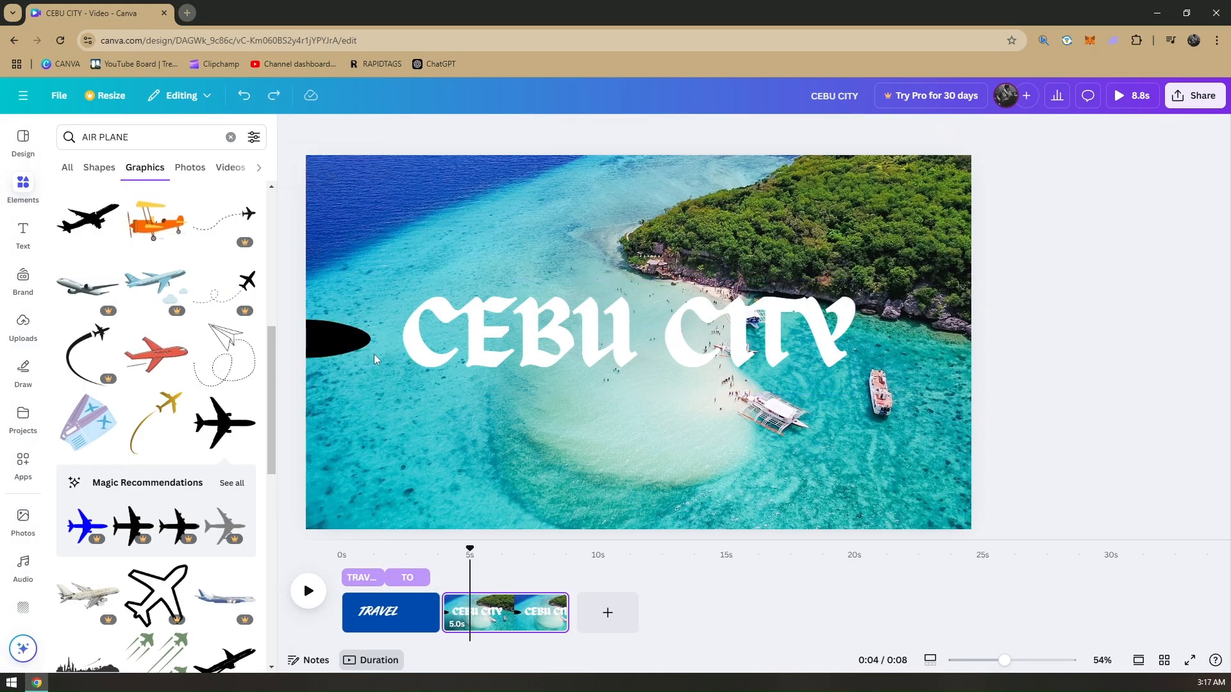
drag(340, 346, 308, 345)
- Create a custom animation for the airplane along a straight horizontal path across the page and off its right edge
click(821, 132)
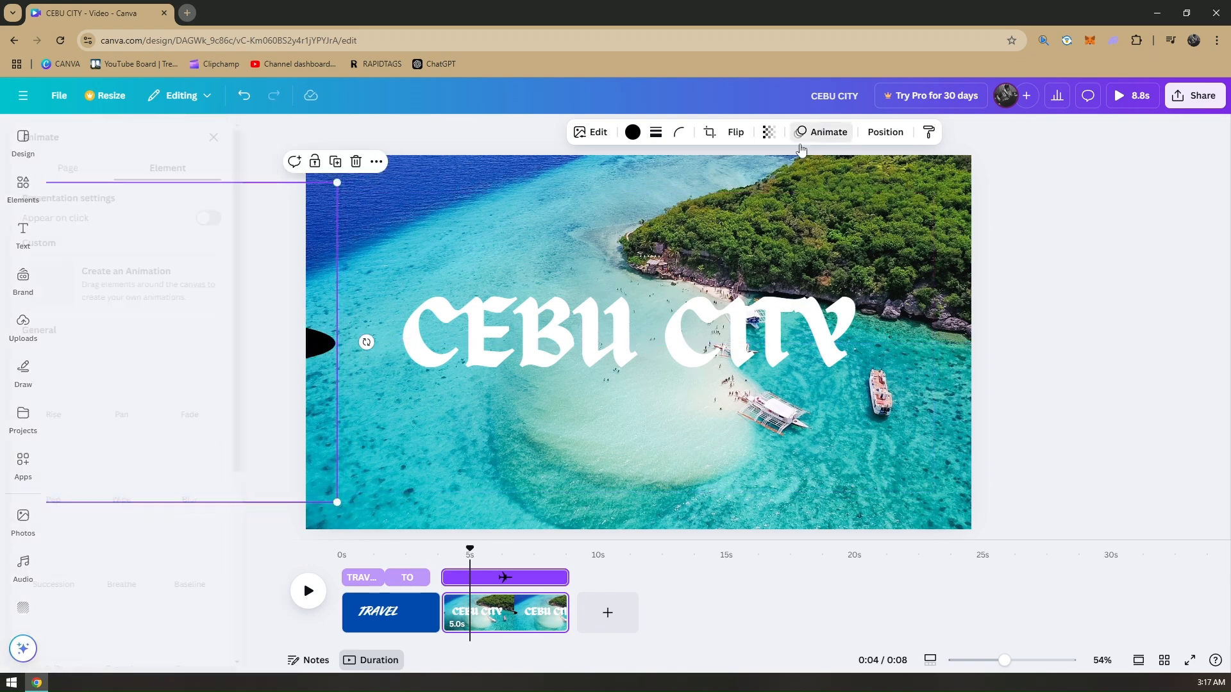
click(193, 276)
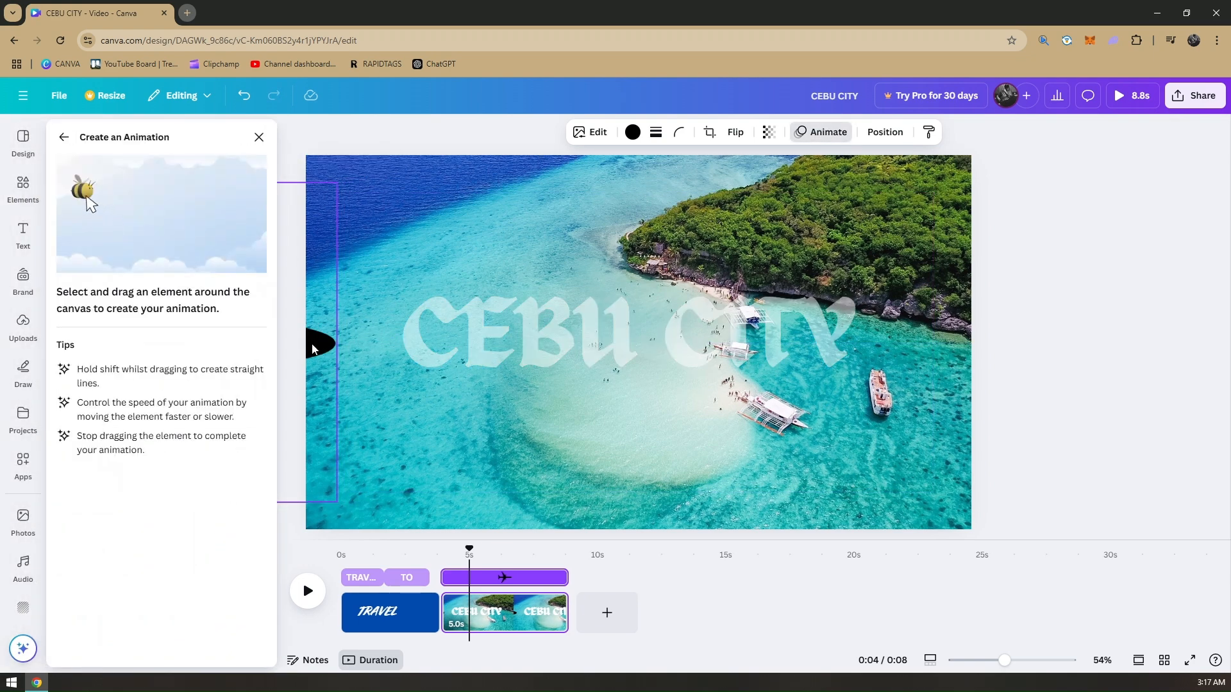
mouse_move(312, 348)
mouse_down()
mouse_move(1073, 351)
mouse_move(1229, 353)
mouse_up()
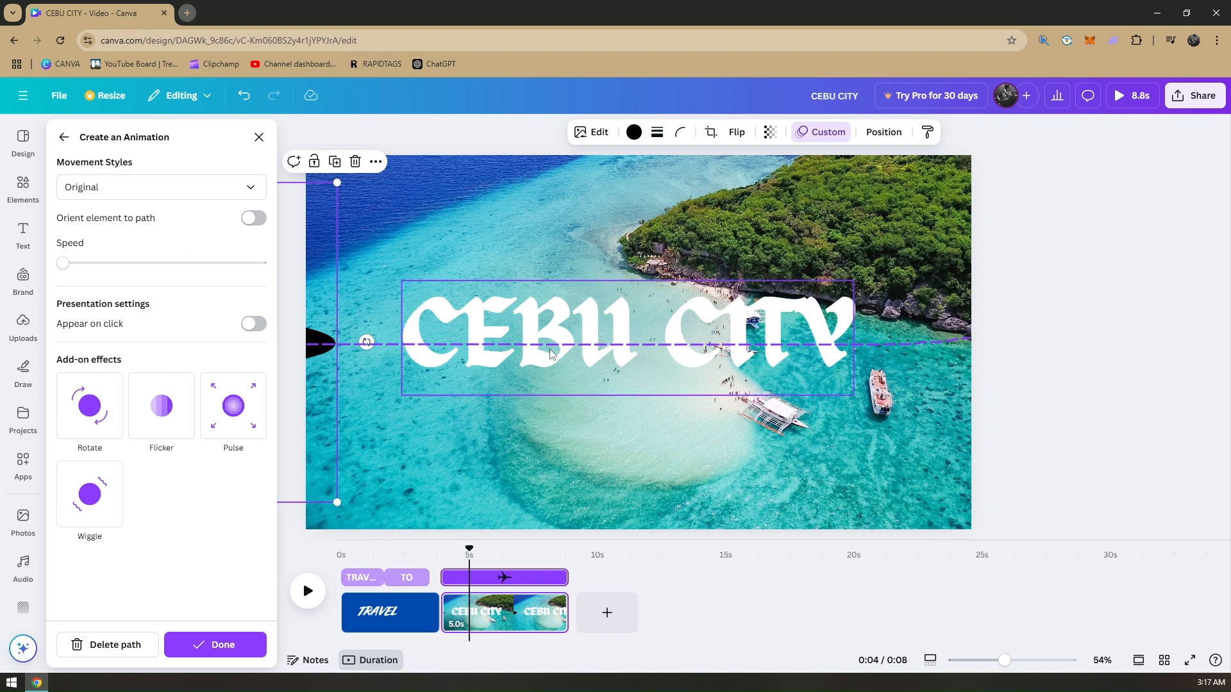
- Set the airplane path's movement style to Steady, raise its speed to slightly above the middle, and finish the animation
click(125, 186)
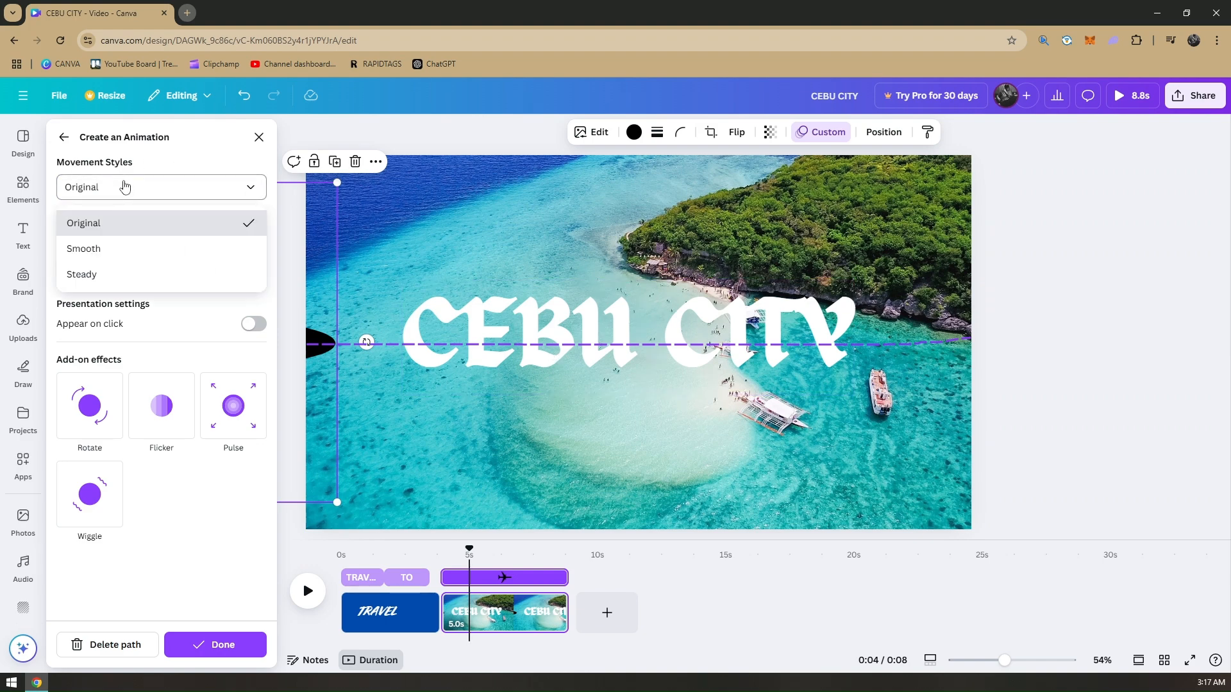
click(96, 273)
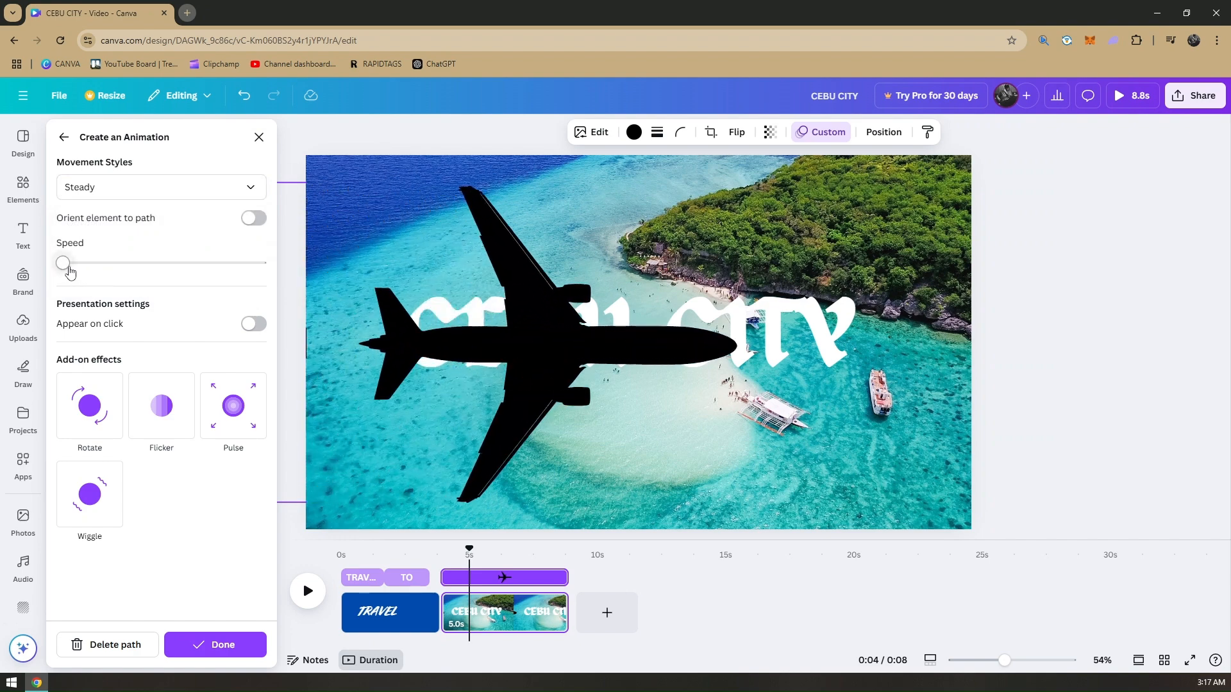
drag(64, 264, 189, 269)
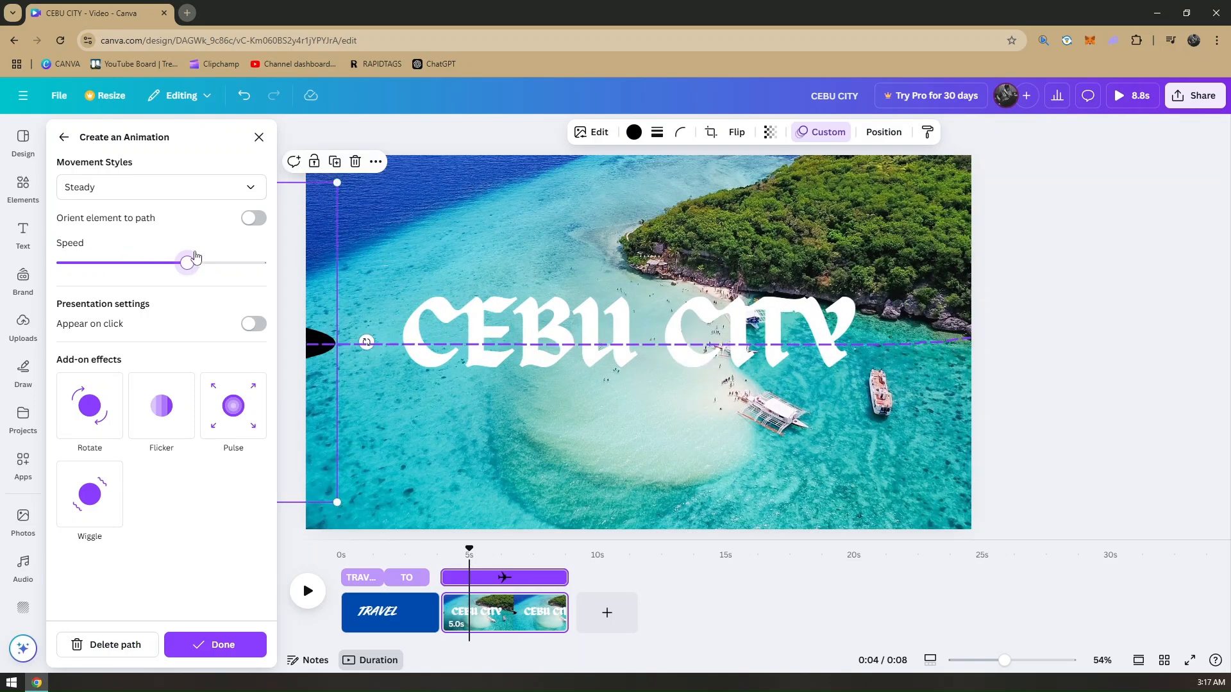
click(235, 648)
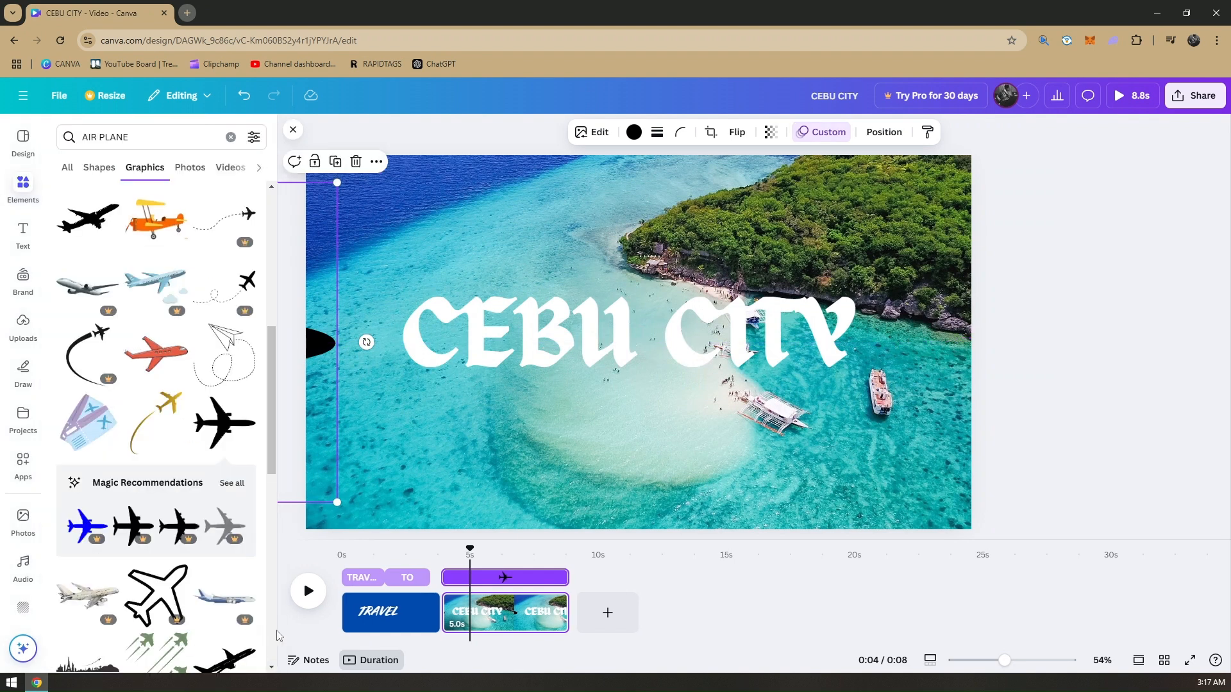
- Trim the airplane's timing to run from about 4.4 to 7.6 seconds, previewing the flight between adjustments
mouse_move(447, 578)
mouse_down()
mouse_move(479, 579)
mouse_move(456, 579)
mouse_up()
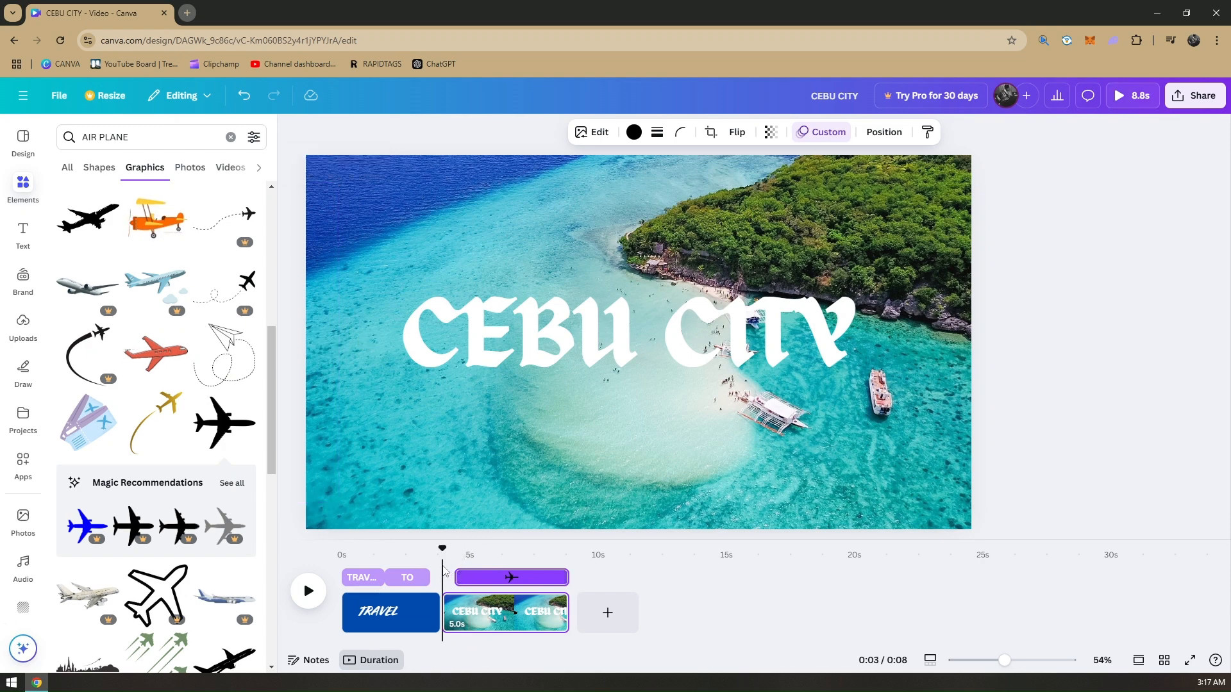
key(space)
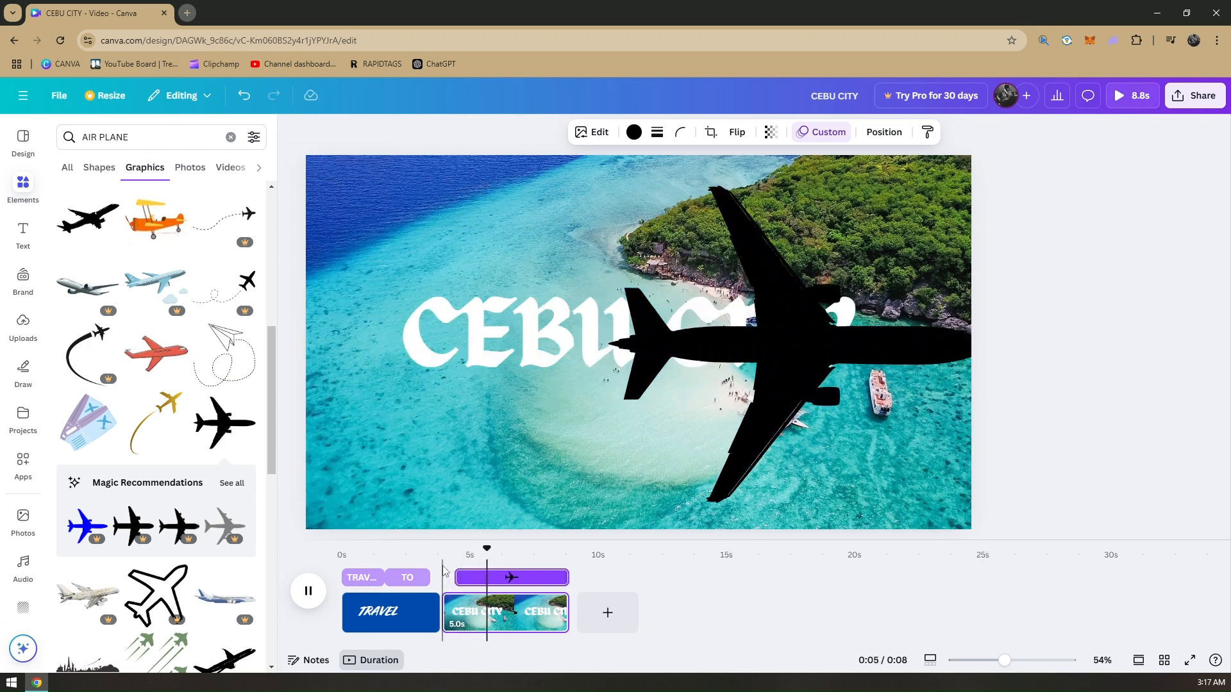
key(space)
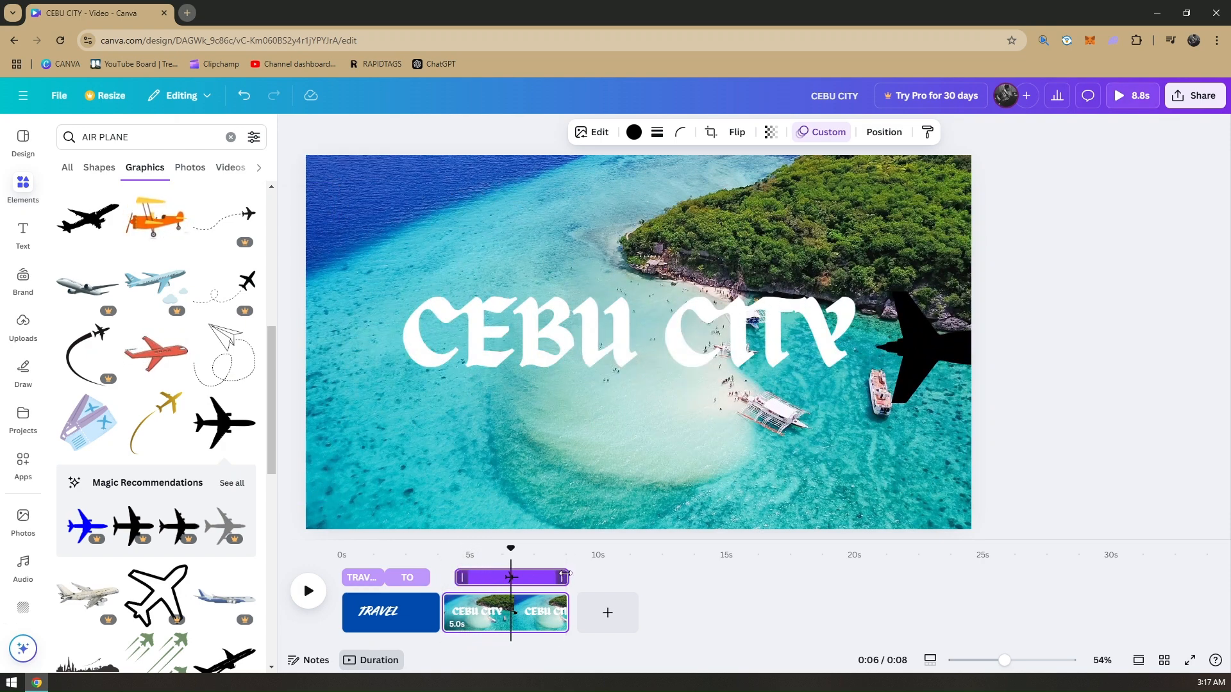
drag(568, 579, 548, 578)
key(space)
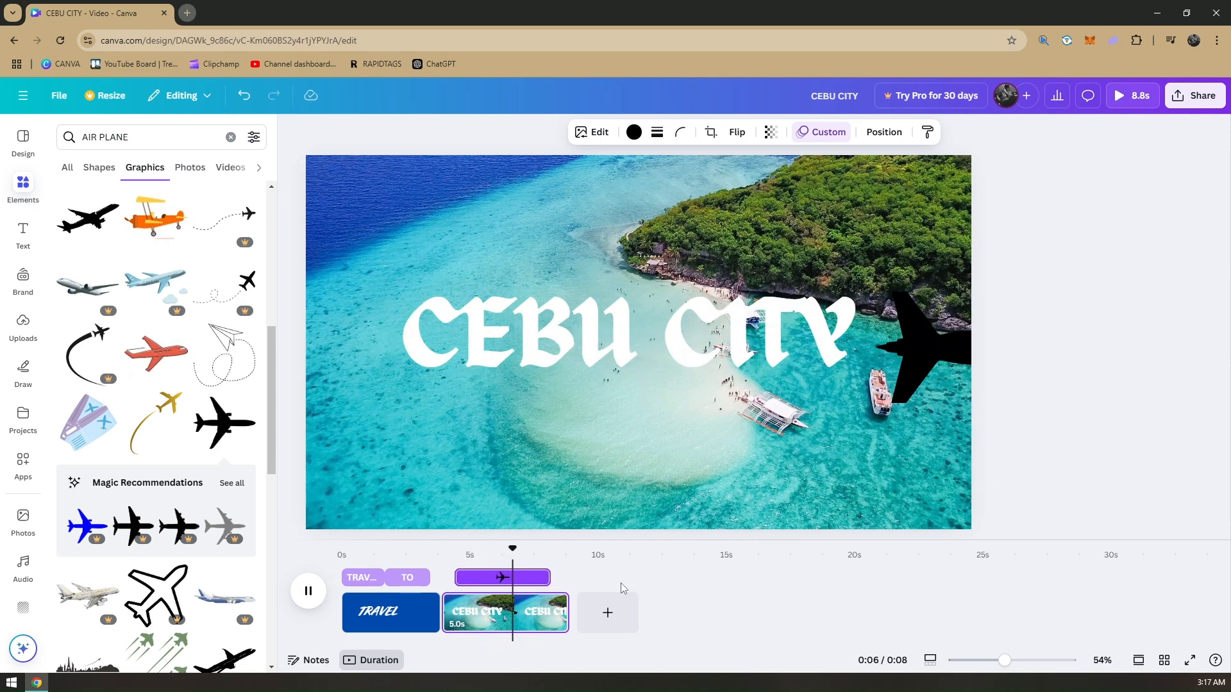
drag(550, 579, 537, 579)
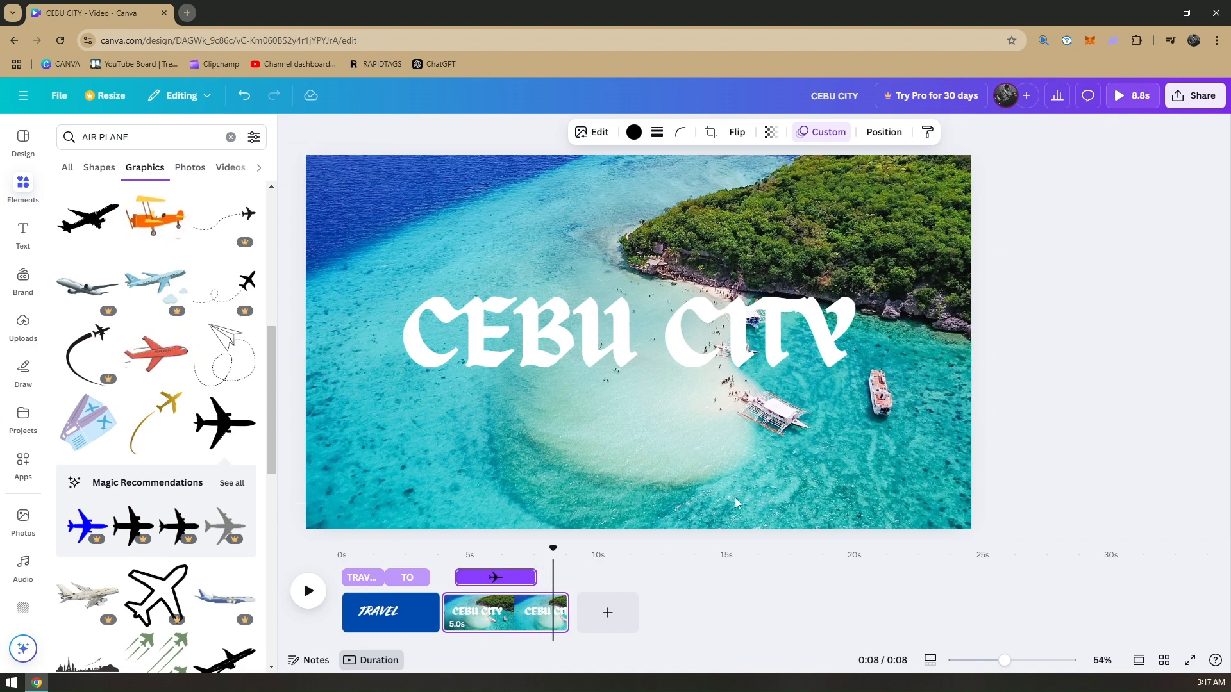
- Trim the end of the airplane's timing in stages to a 2.0-second duration, previewing the flight between adjustments
drag(542, 585, 530, 580)
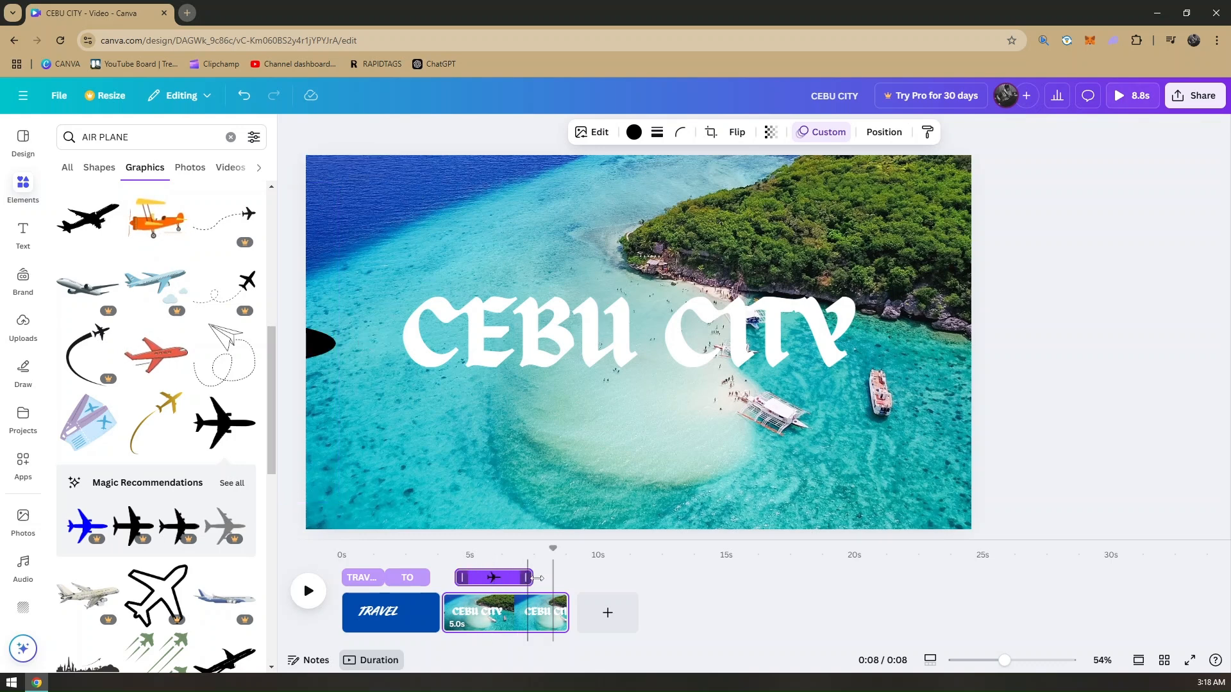
mouse_move(524, 575)
mouse_down()
mouse_move(542, 575)
mouse_move(521, 574)
mouse_up()
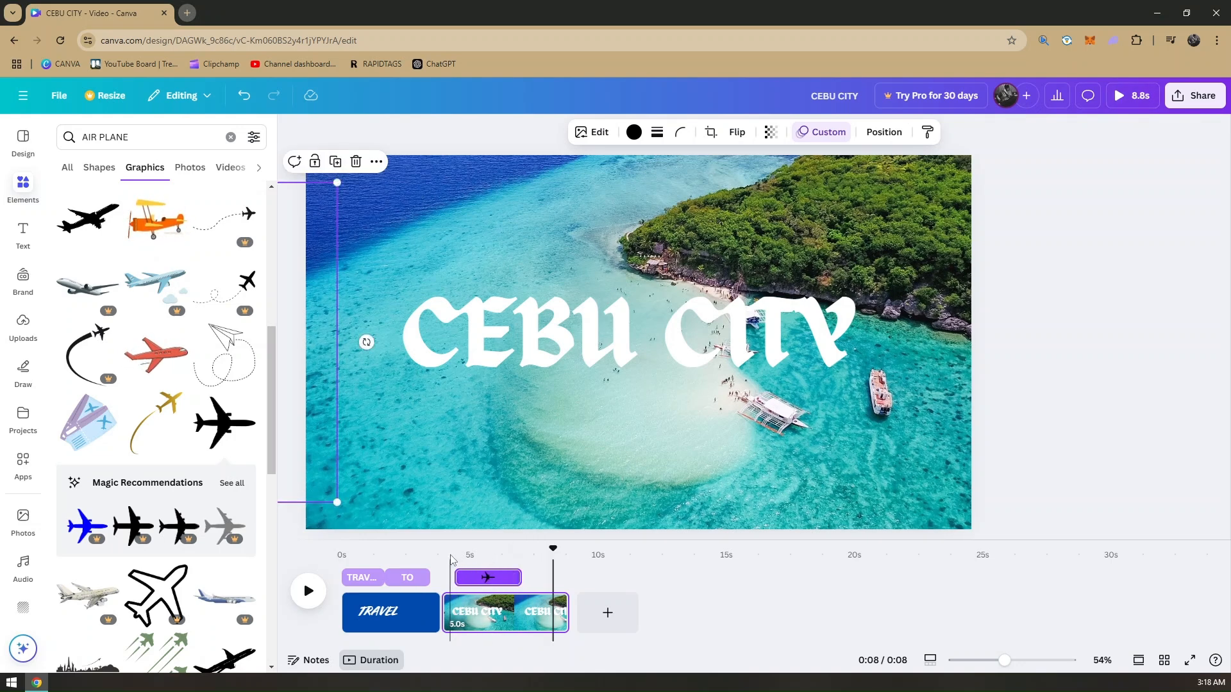
click(451, 559)
key(space)
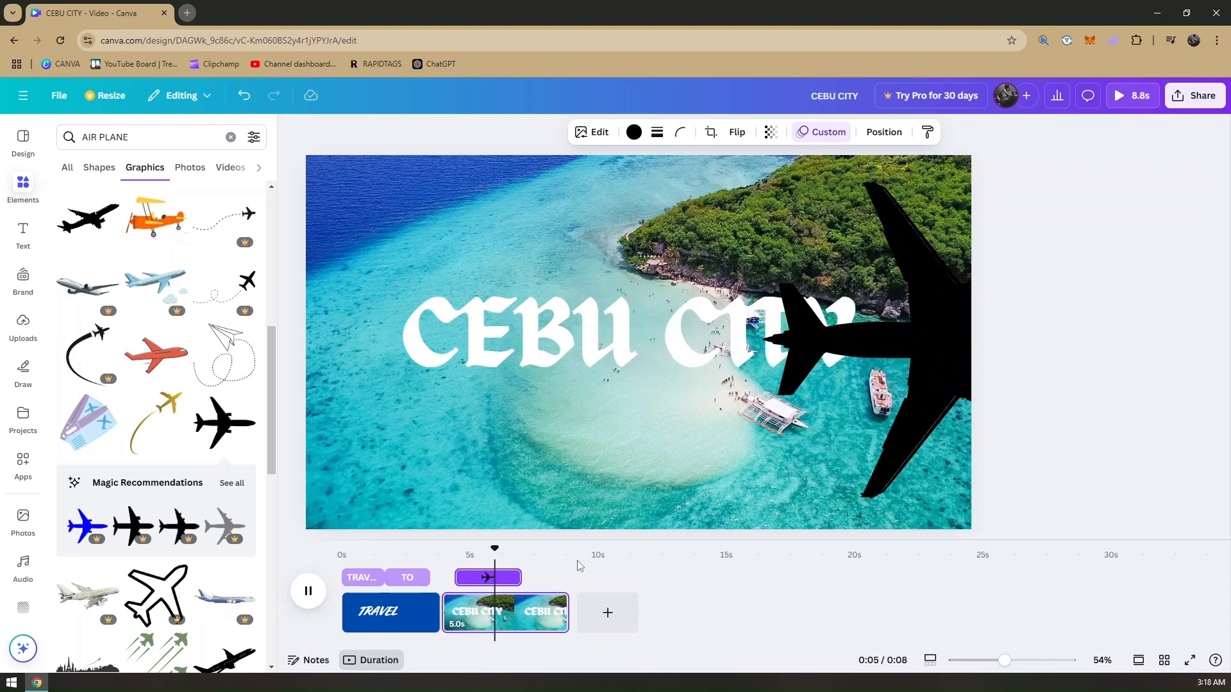
key(space)
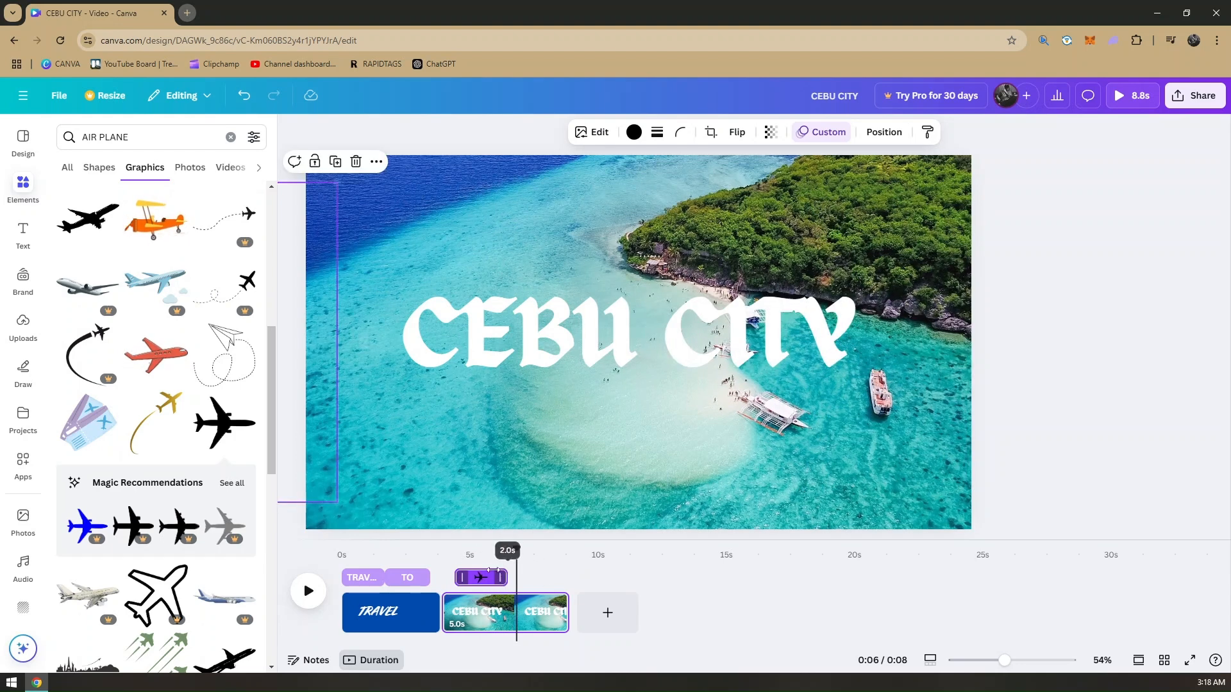
click(452, 556)
key(space)
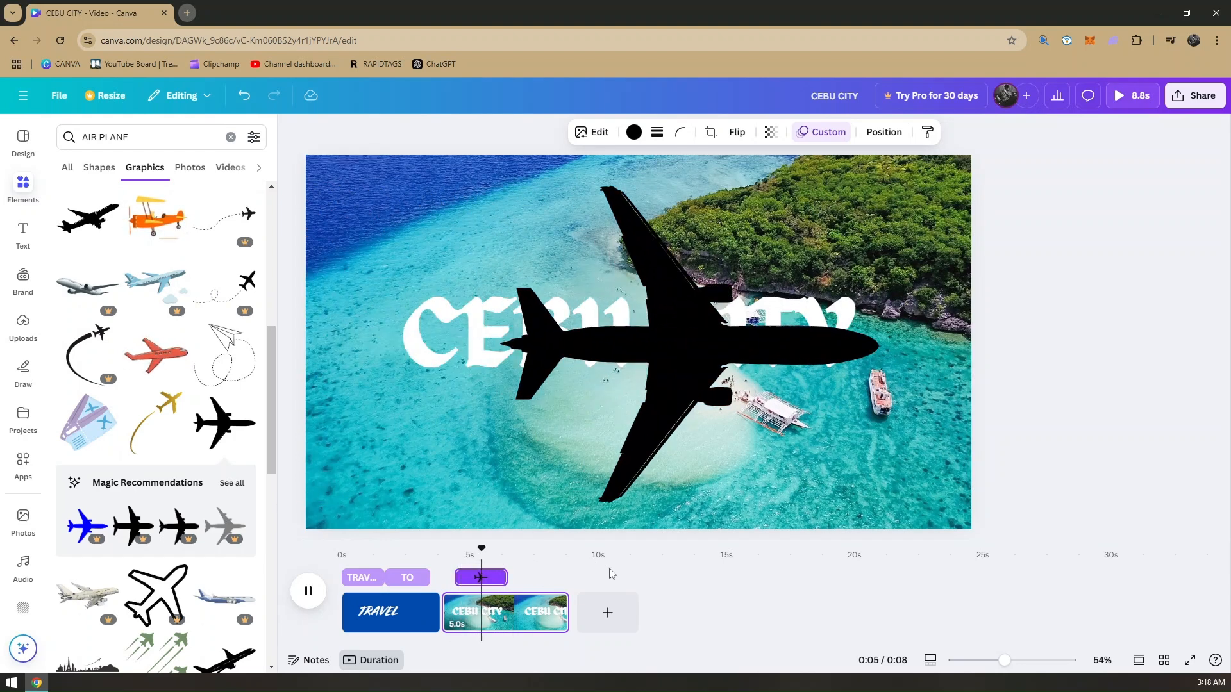
key(space)
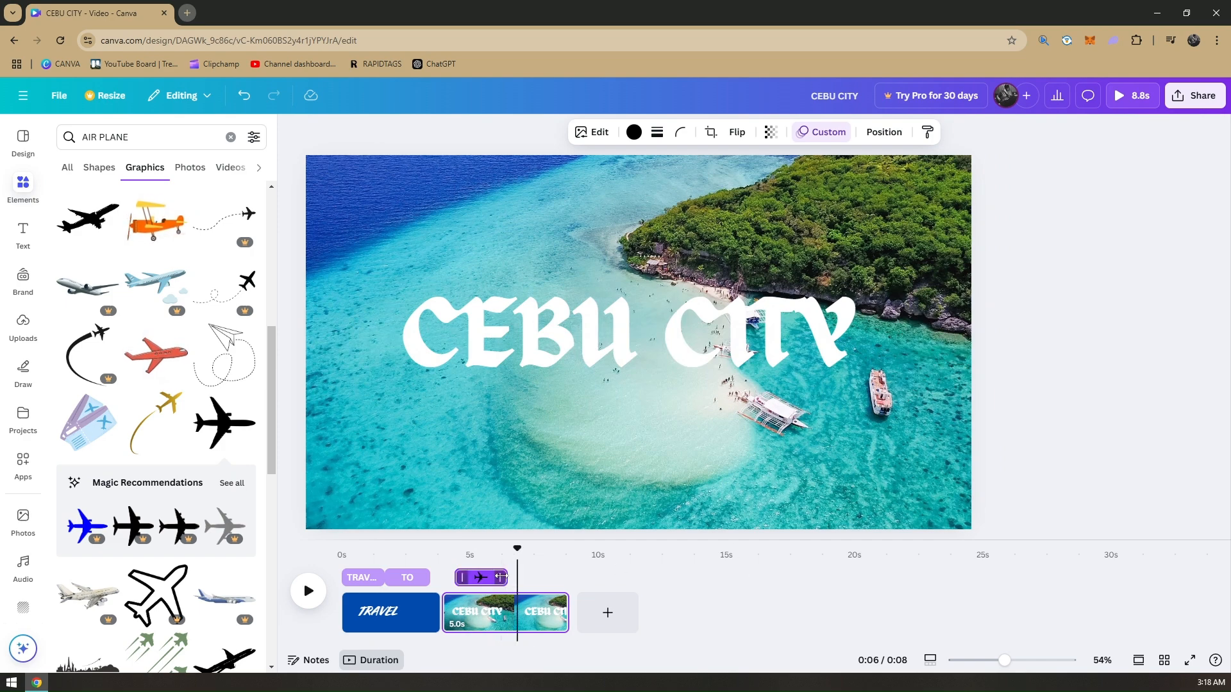
- Shorten the airplane's timing further so it ends at about 5.7 seconds on the timeline, replaying the flight after each trim
drag(506, 578, 493, 577)
click(451, 559)
key(space)
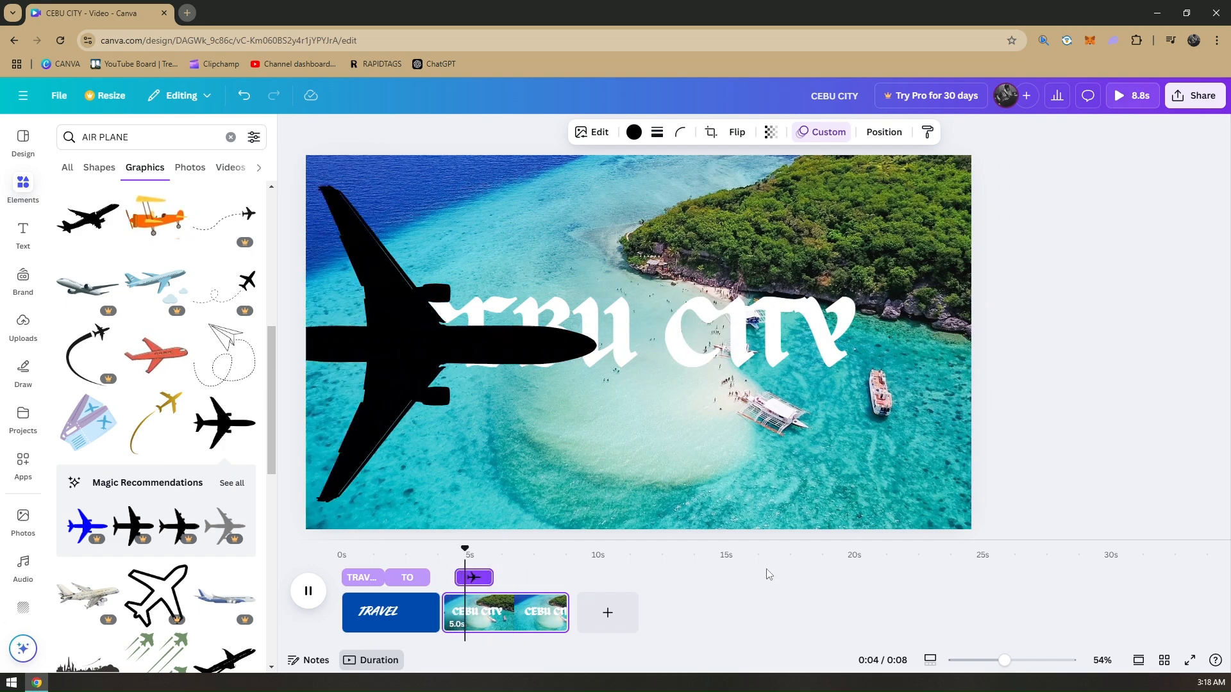
key(space)
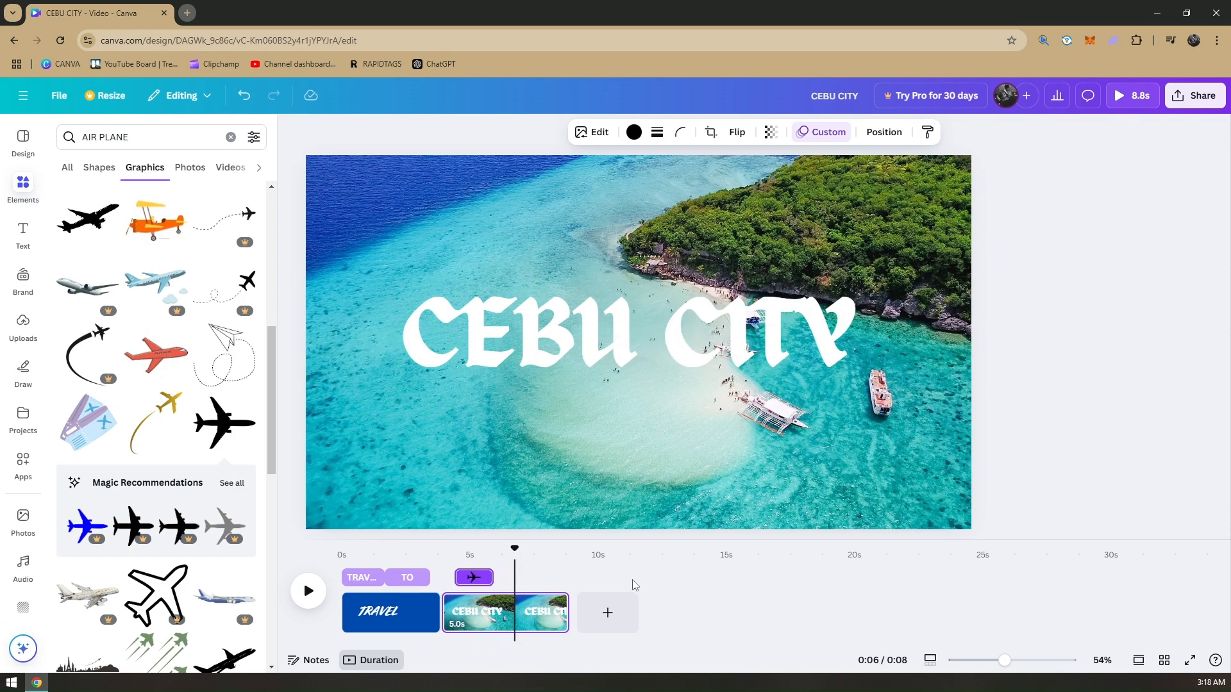
drag(489, 578, 484, 578)
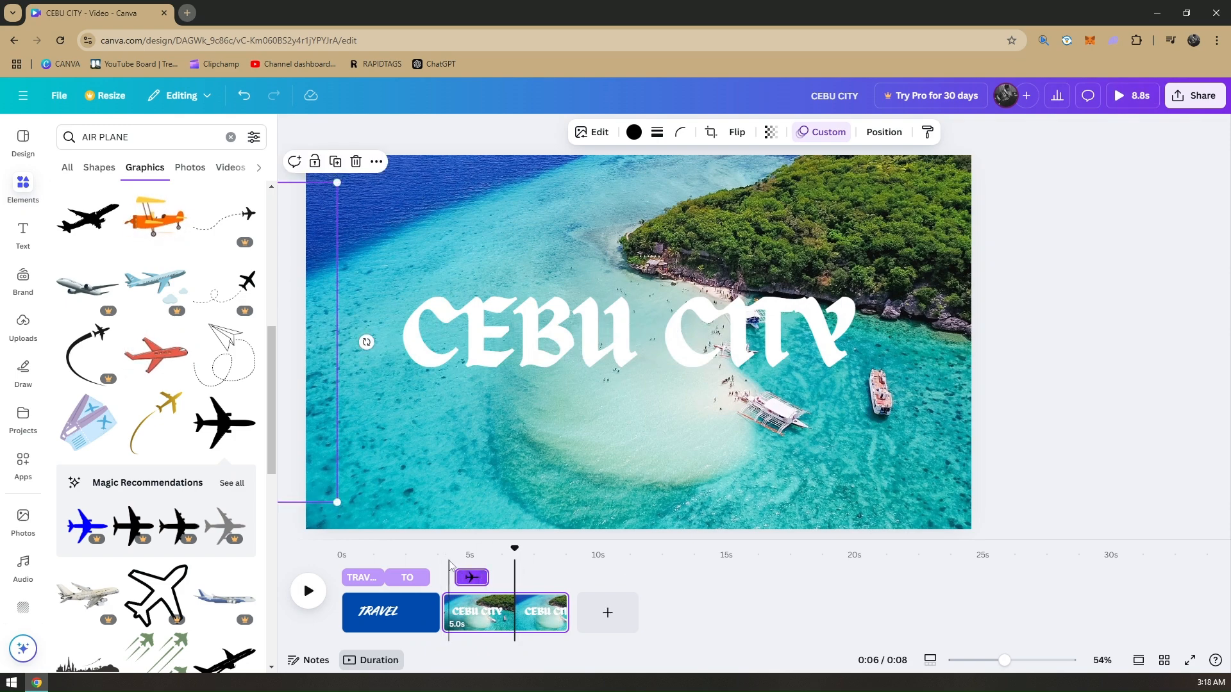
click(450, 564)
key(space)
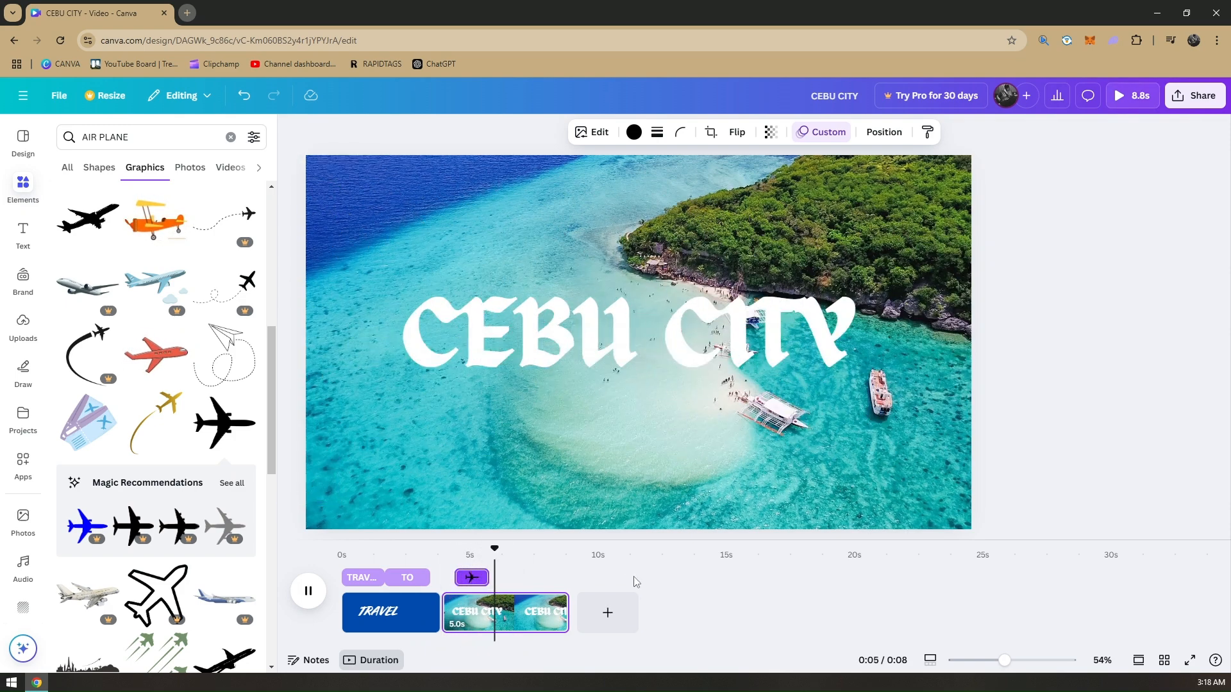
key(space)
- Shorten the CEBU CITY page to 3.1 seconds and play the whole video from the beginning in the enlarged preview
drag(566, 611, 518, 610)
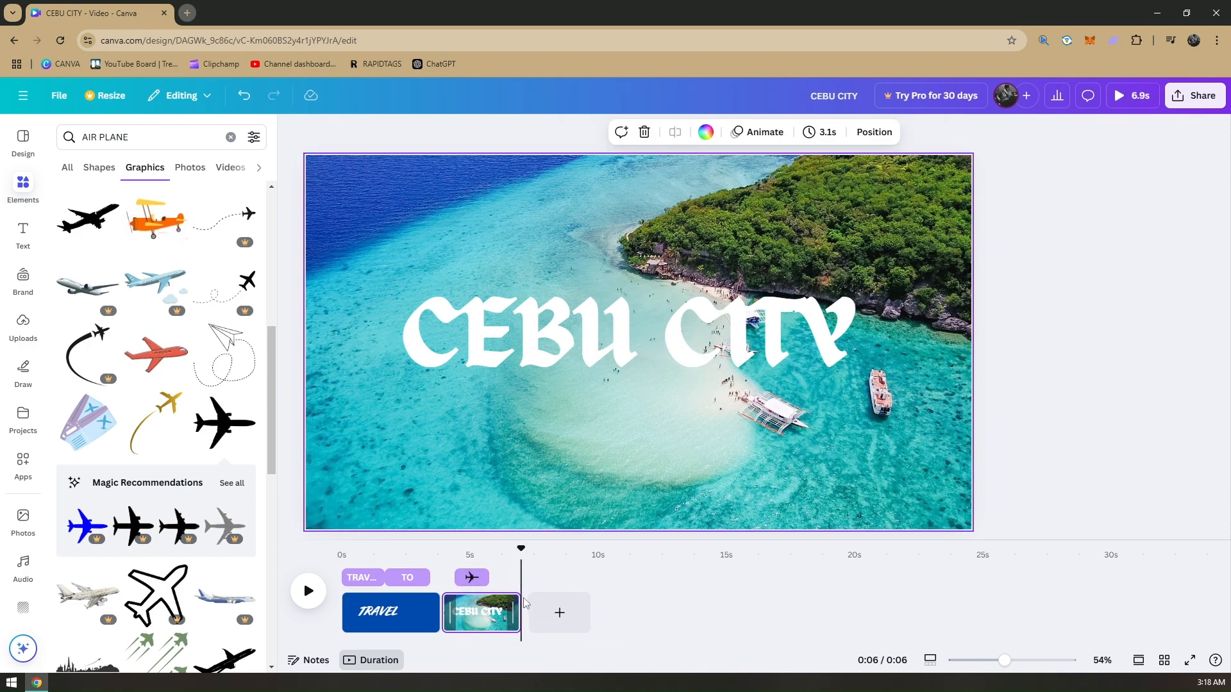
drag(518, 551, 341, 553)
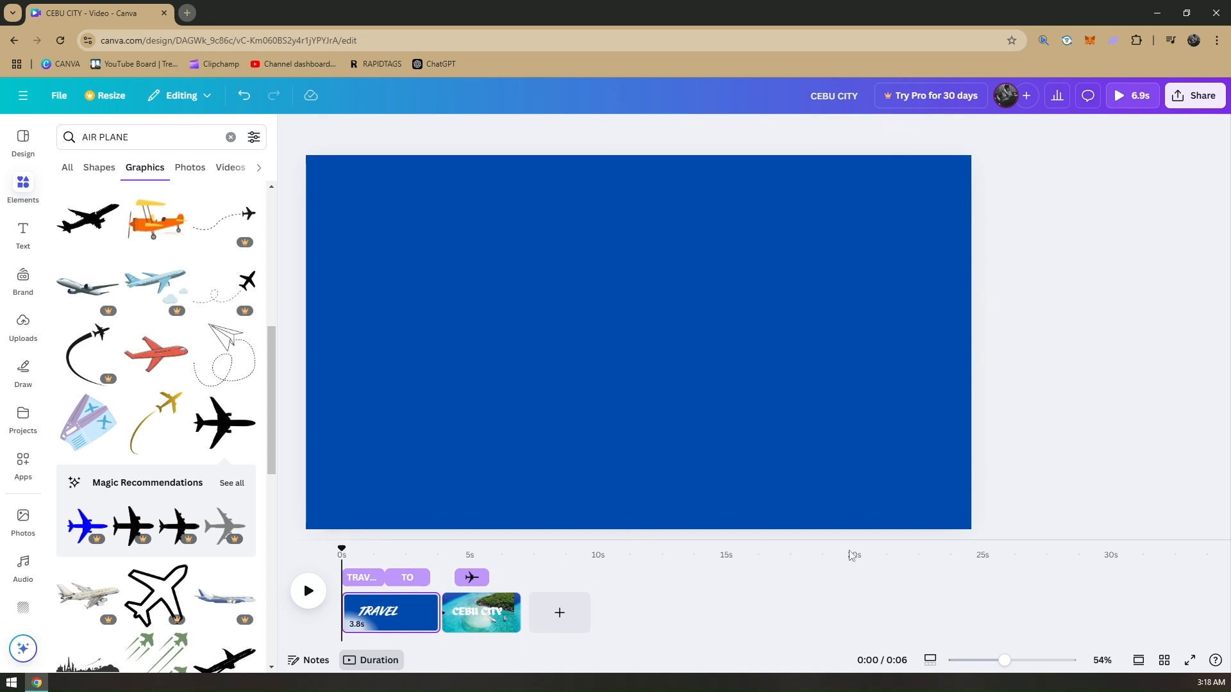
click(1190, 661)
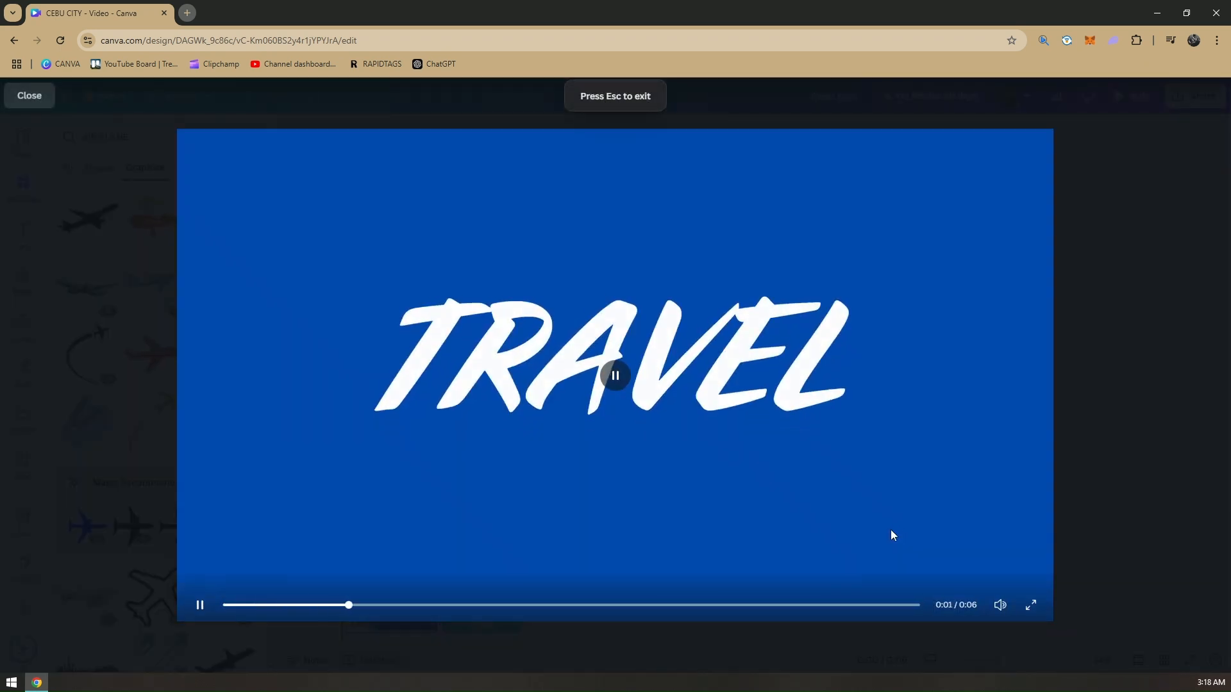